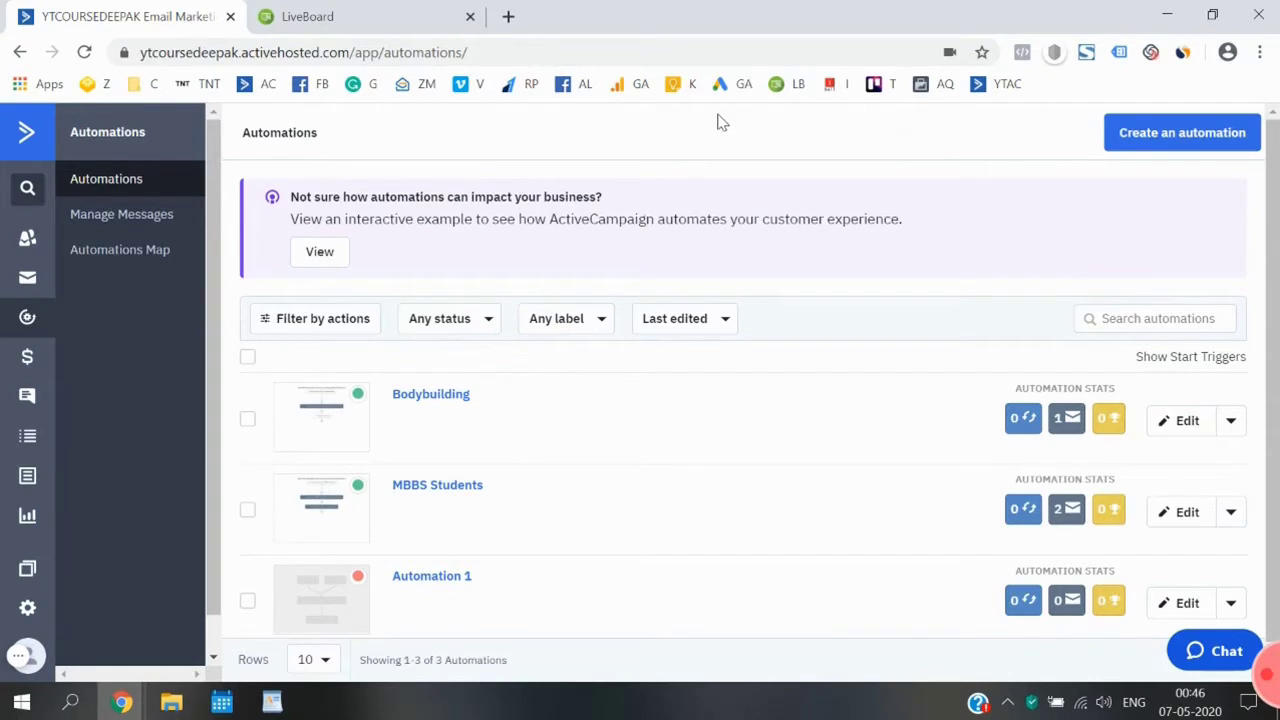
Step: Switch to the LiveBoard whiteboard and handwrite the heading "Automation" inside a box at the upper middle of the board
click(477, 10)
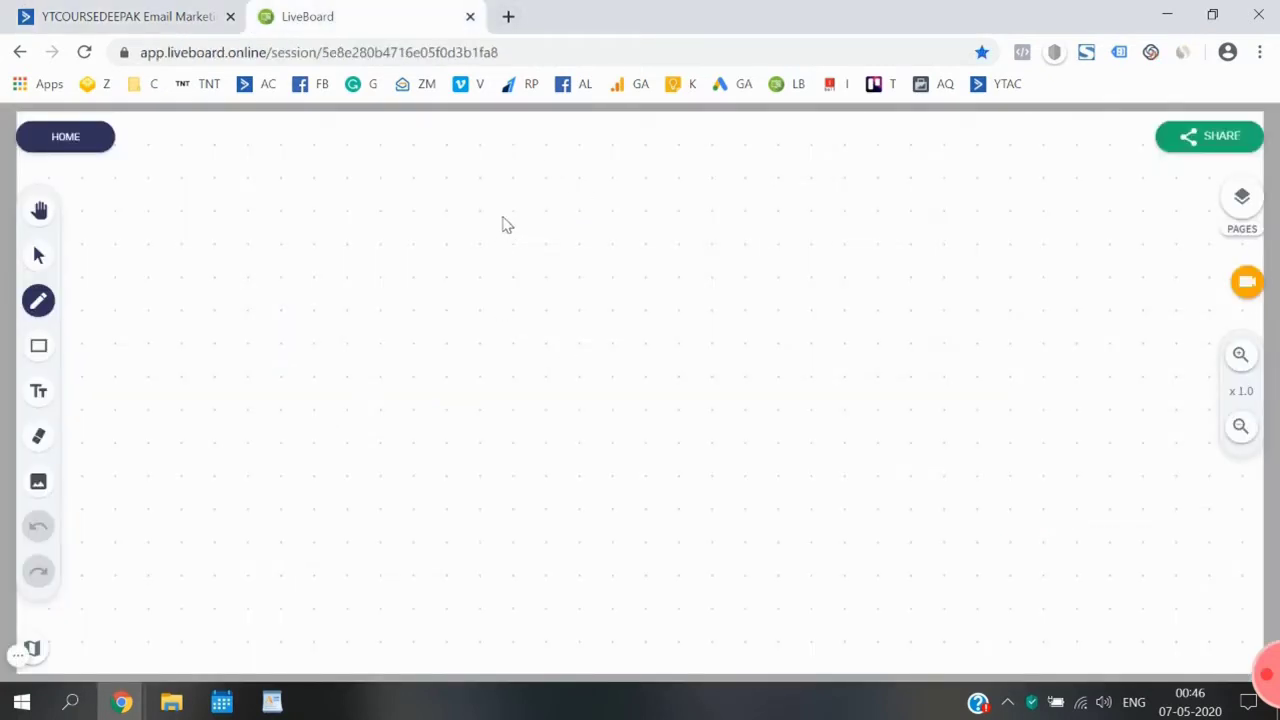
mouse_move(505, 225)
mouse_down()
mouse_move(514, 206)
mouse_move(746, 217)
mouse_move(762, 192)
mouse_up()
mouse_move(476, 202)
mouse_down()
mouse_move(477, 232)
mouse_move(668, 162)
mouse_move(769, 163)
mouse_move(781, 228)
mouse_up()
drag(483, 240, 780, 217)
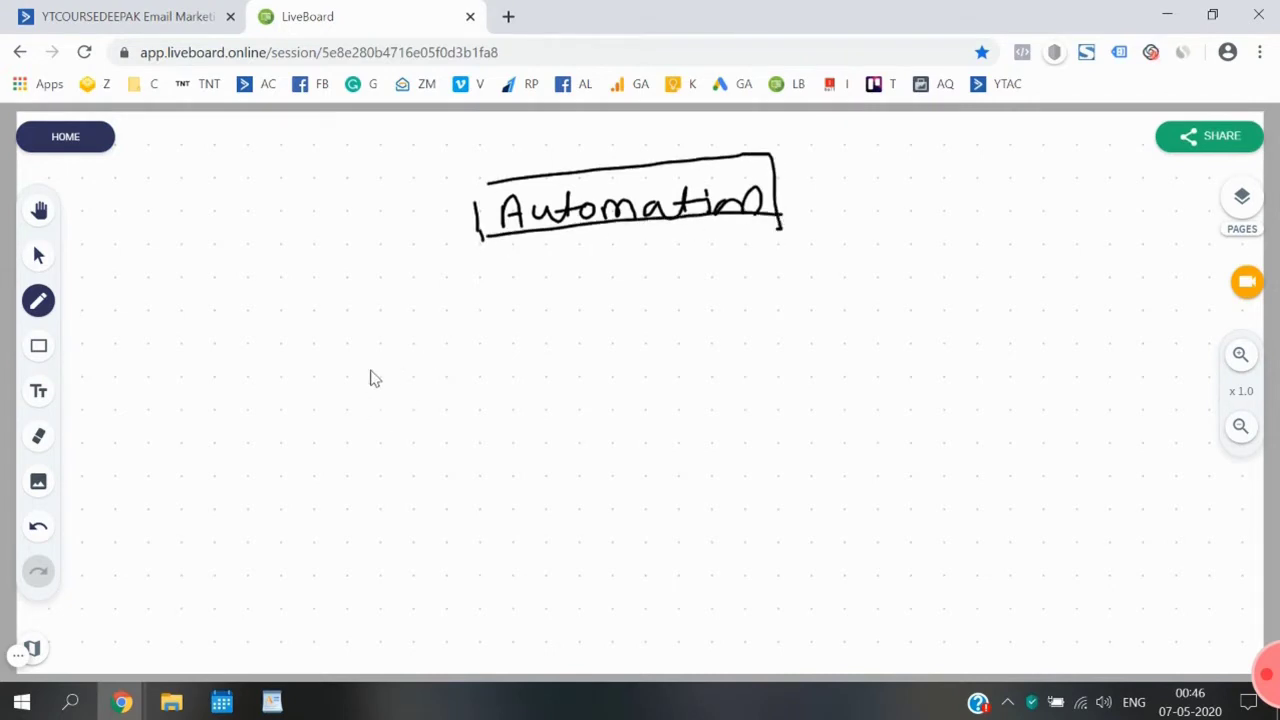
Step: Handwrite "sequences" beside a tall bracket below the heading, and add a boxed "List" at the board's upper right
mouse_move(303, 318)
mouse_down()
mouse_move(286, 325)
mouse_move(301, 460)
mouse_up()
mouse_move(325, 381)
mouse_down()
mouse_move(337, 391)
mouse_move(543, 349)
mouse_up()
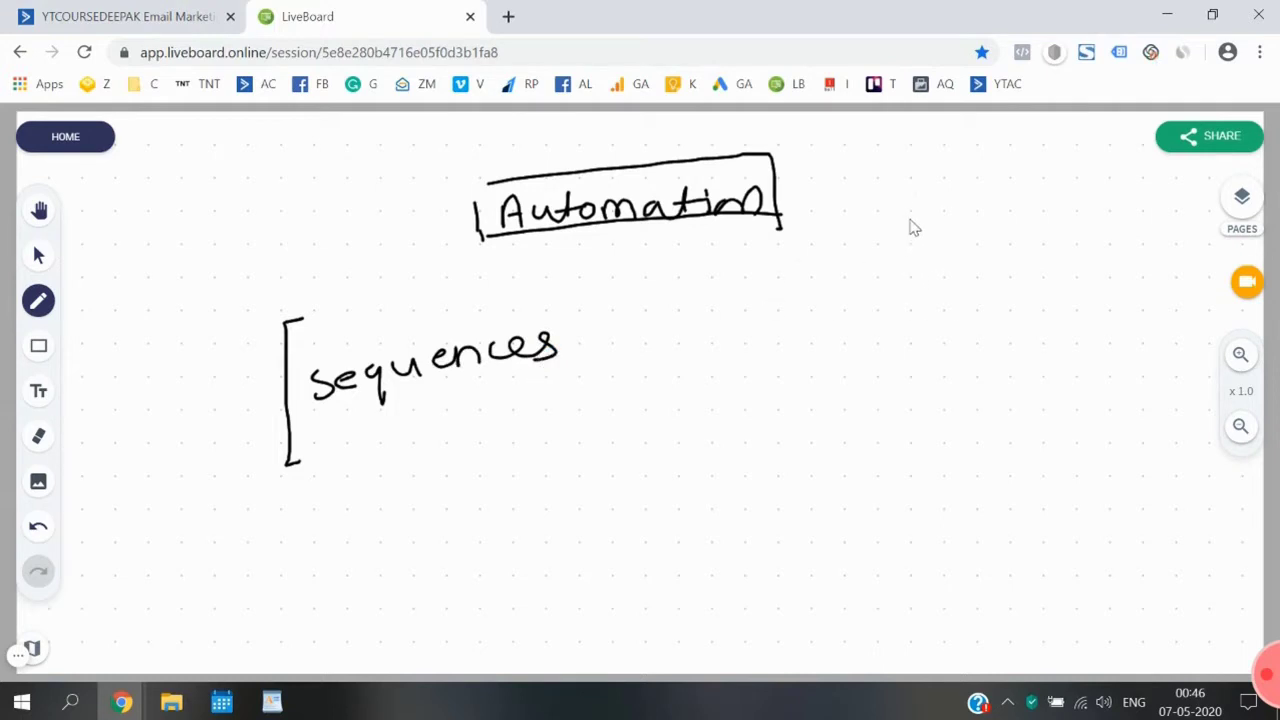
mouse_move(909, 217)
mouse_down()
mouse_move(915, 303)
mouse_move(977, 211)
mouse_move(968, 300)
mouse_move(912, 302)
mouse_up()
mouse_move(925, 240)
mouse_down()
mouse_move(953, 262)
mouse_move(998, 258)
mouse_move(996, 270)
mouse_up()
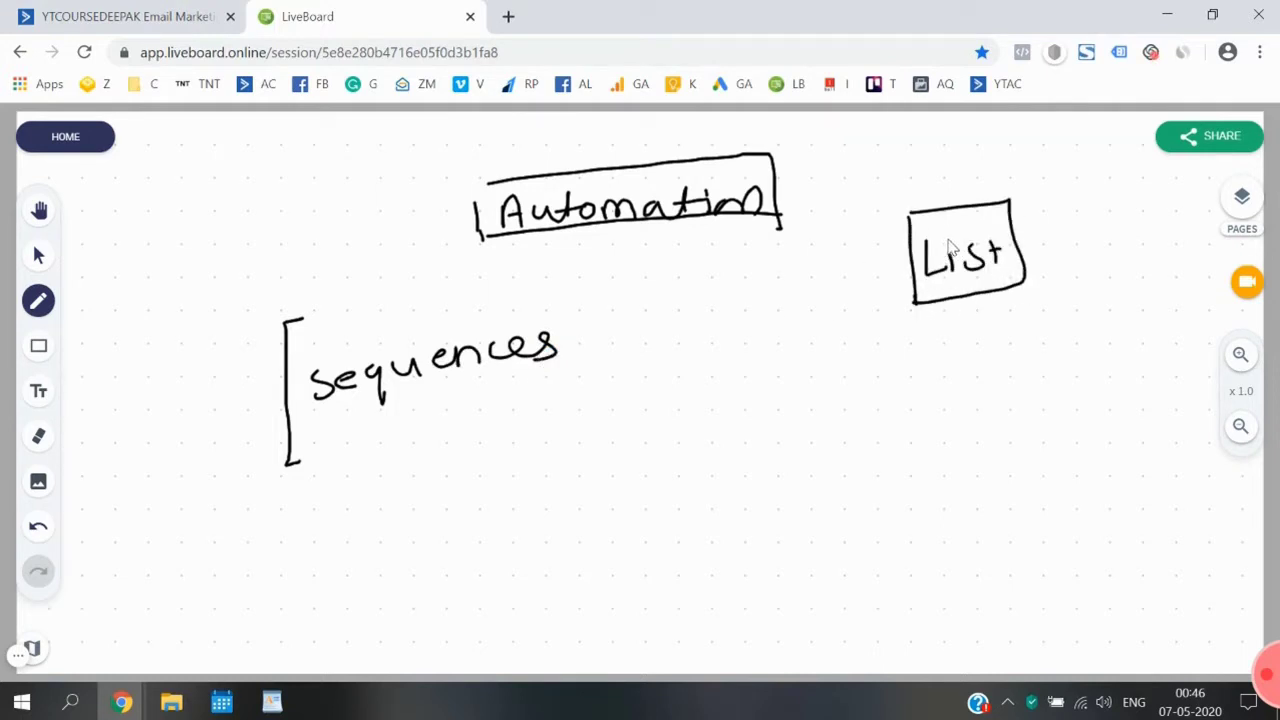
click(947, 239)
Step: Draw a boxed "1st Mail" beside the List box, with a downward arrow to the handwritten words "24 hour"
mouse_move(703, 296)
mouse_down()
mouse_move(706, 316)
mouse_move(808, 298)
mouse_move(868, 306)
mouse_move(684, 316)
mouse_move(874, 276)
mouse_move(894, 334)
mouse_move(680, 331)
mouse_move(678, 300)
mouse_up()
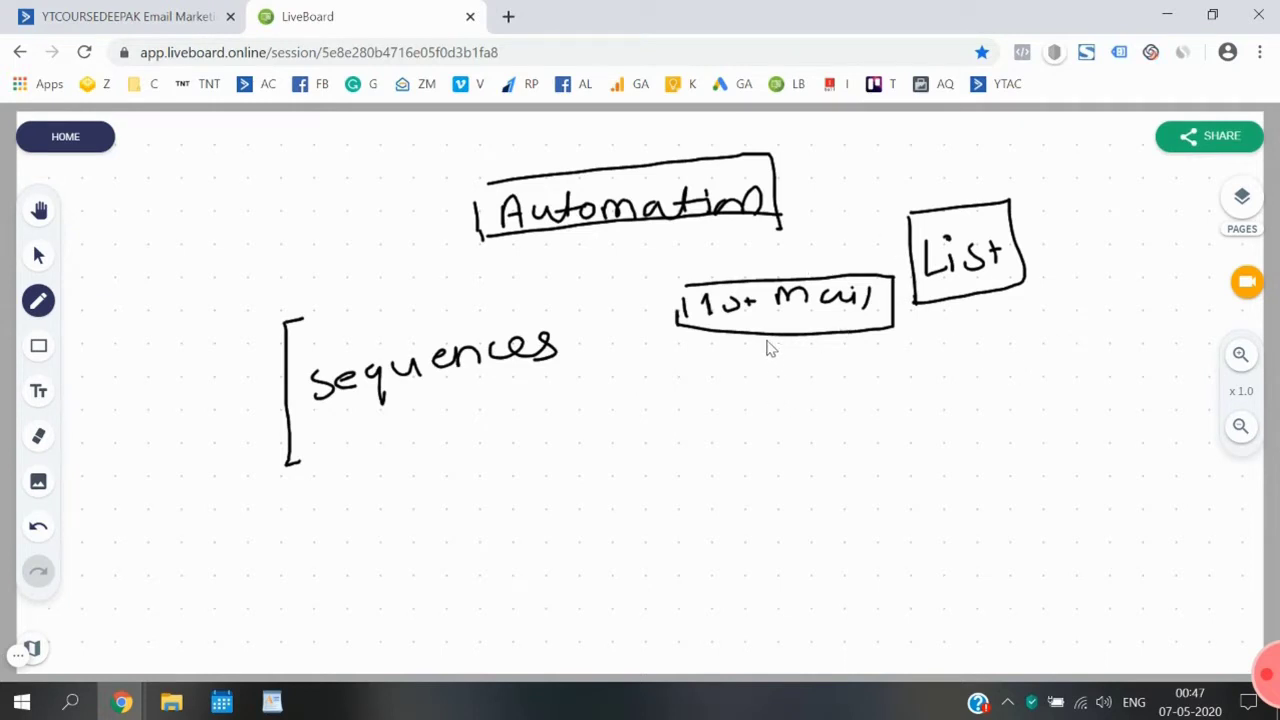
drag(769, 340, 763, 368)
mouse_move(756, 356)
mouse_down()
mouse_move(766, 369)
mouse_move(717, 431)
mouse_move(750, 420)
mouse_up()
mouse_move(757, 402)
mouse_down()
mouse_move(880, 420)
mouse_move(906, 404)
mouse_up()
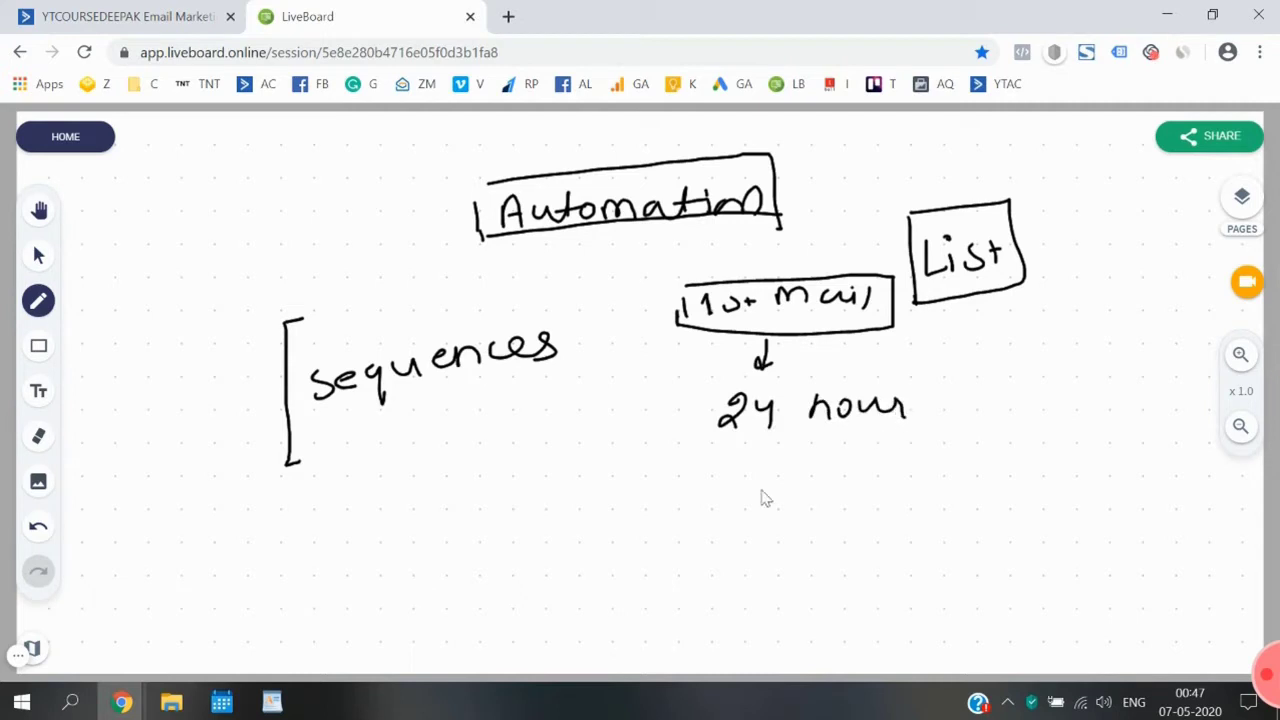
Step: Continue the flow below "24 hour" with a boxed "Second email", another 24-hour wait and a "Third email", joining them with arrows
drag(770, 438, 766, 462)
mouse_move(676, 490)
mouse_down()
mouse_move(676, 516)
mouse_move(935, 458)
mouse_move(680, 530)
mouse_move(794, 503)
mouse_move(958, 506)
mouse_up()
mouse_move(775, 540)
mouse_down()
mouse_move(771, 574)
mouse_move(782, 548)
mouse_up()
drag(752, 597, 862, 574)
mouse_move(714, 630)
mouse_down()
mouse_move(715, 648)
mouse_move(880, 634)
mouse_move(751, 654)
mouse_move(766, 640)
mouse_move(1000, 600)
mouse_move(1004, 622)
mouse_up()
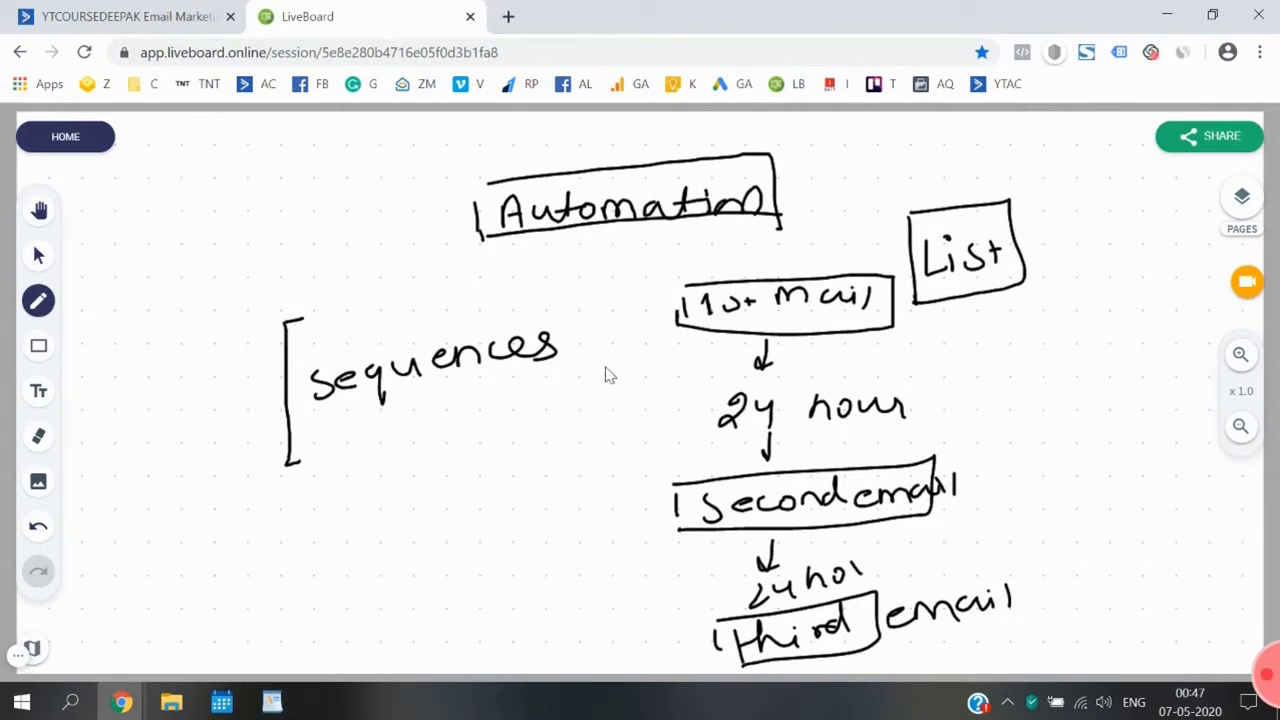
Step: Add check marks beside the three emails in the flow and brackets beside both 24-hour waits
drag(648, 313, 668, 300)
mouse_move(722, 383)
mouse_down()
mouse_move(688, 442)
mouse_move(714, 455)
mouse_up()
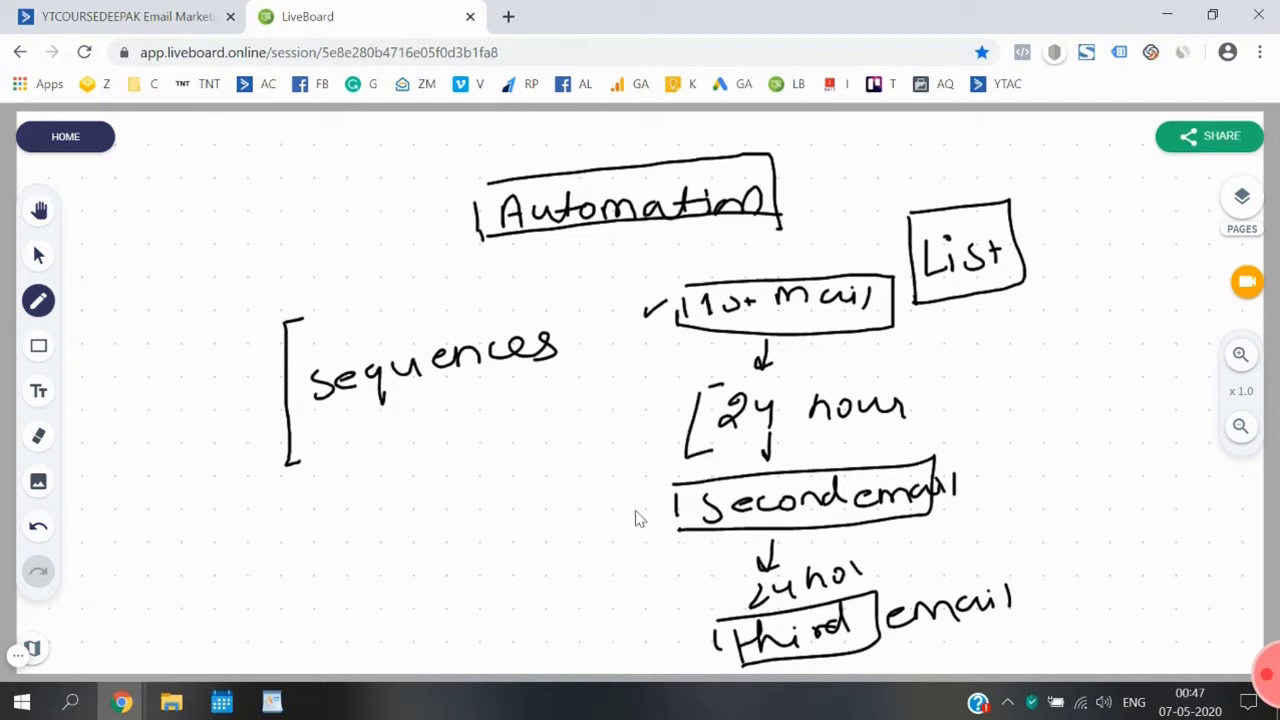
drag(641, 507, 688, 489)
mouse_move(727, 557)
mouse_down()
mouse_move(747, 552)
mouse_move(742, 584)
mouse_up()
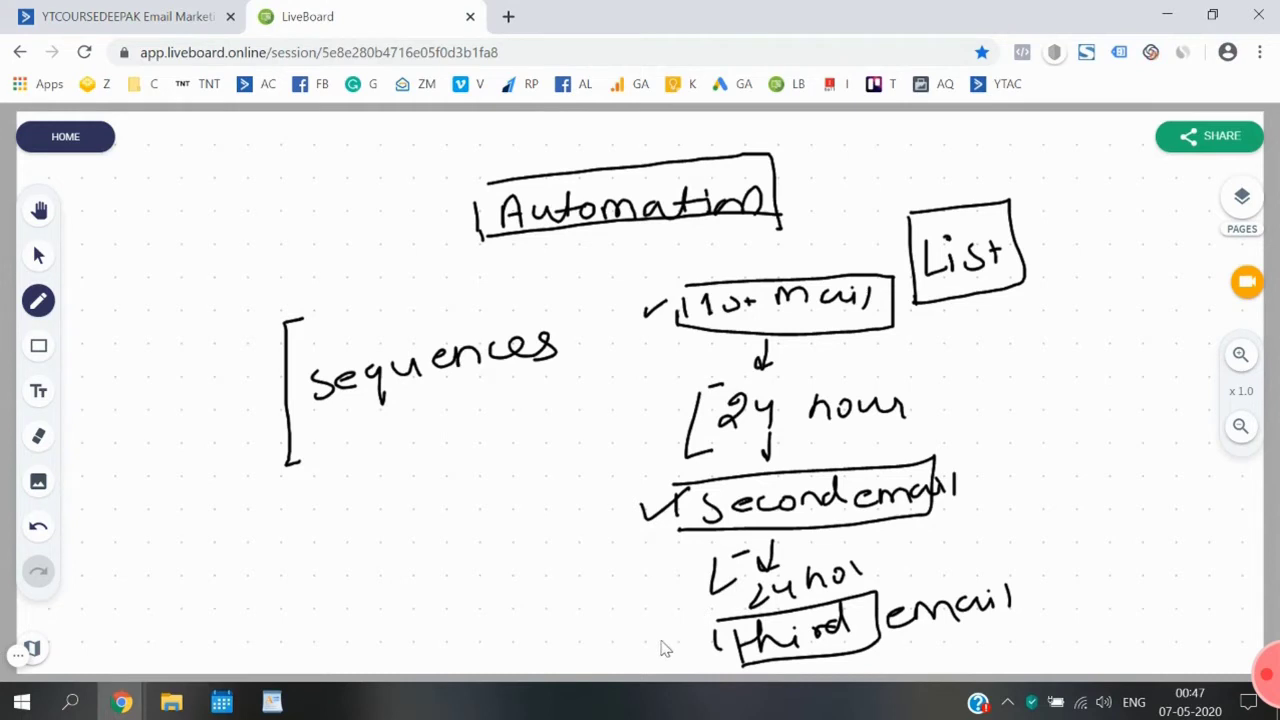
drag(661, 643, 716, 614)
Step: Switch back to ActiveCampaign, open the Bodybuilding automation and delete its "Wait for 24 hour(s)" action
click(160, 16)
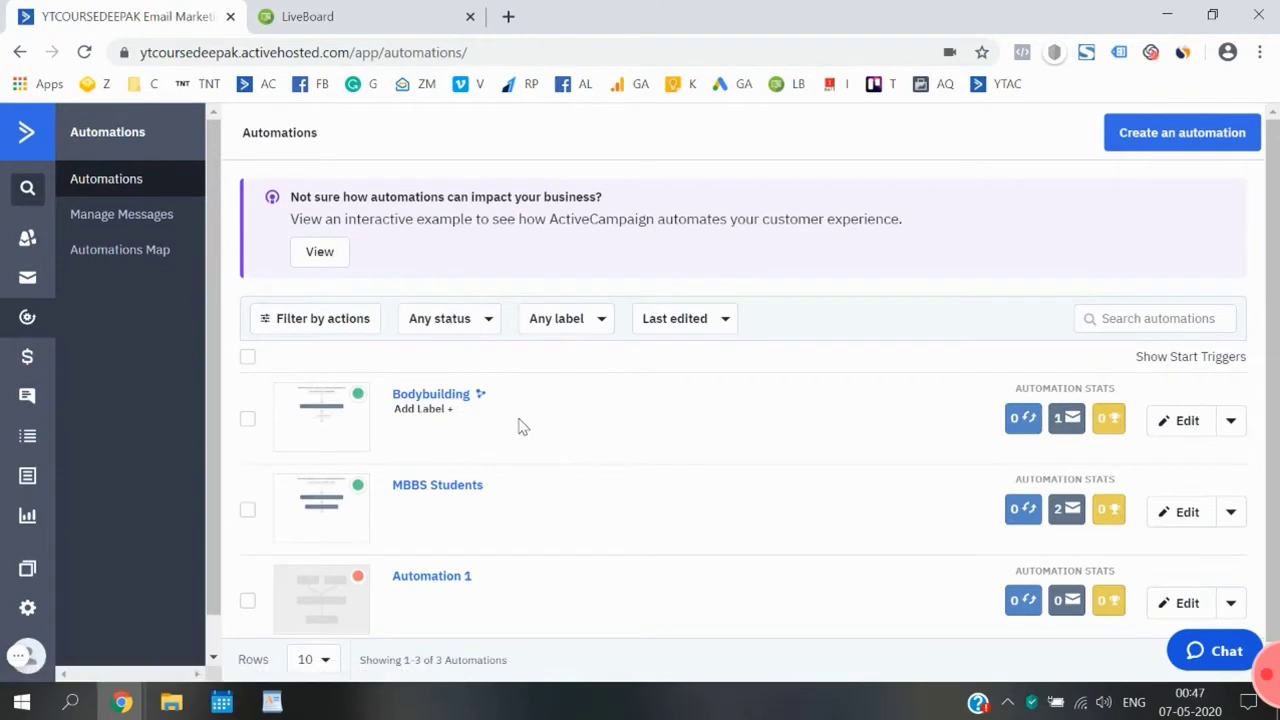
click(440, 397)
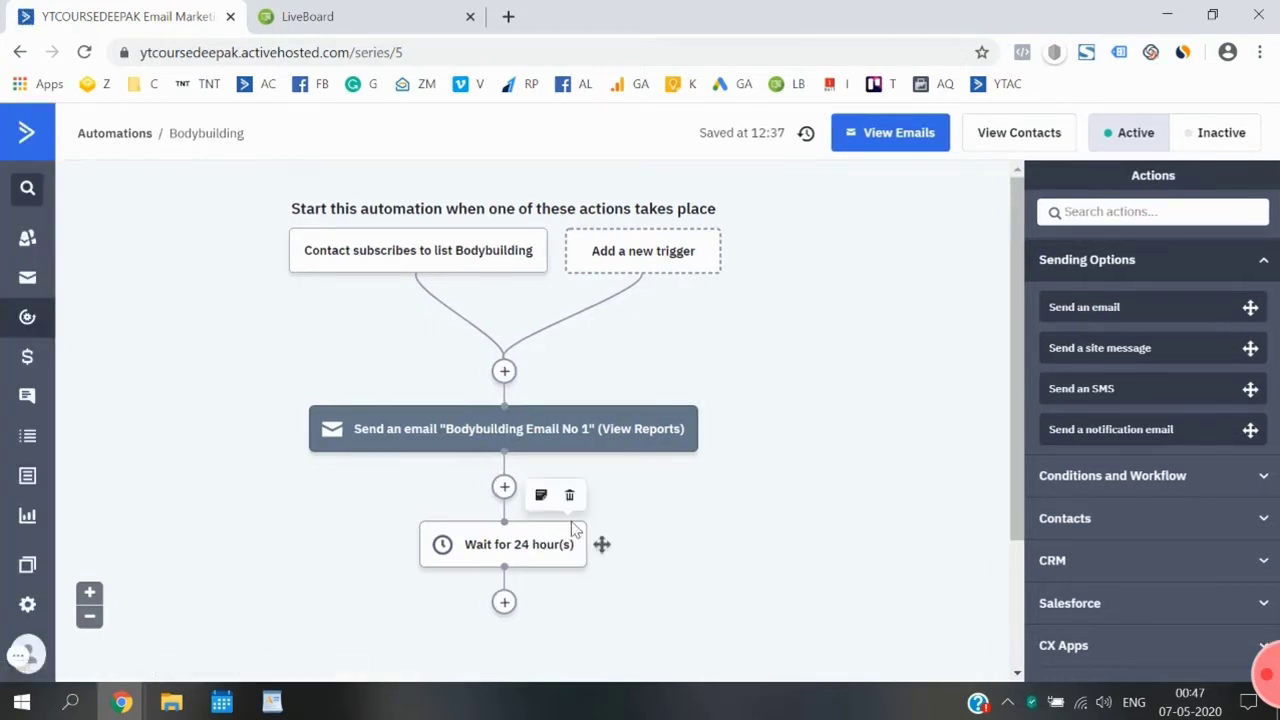
click(569, 495)
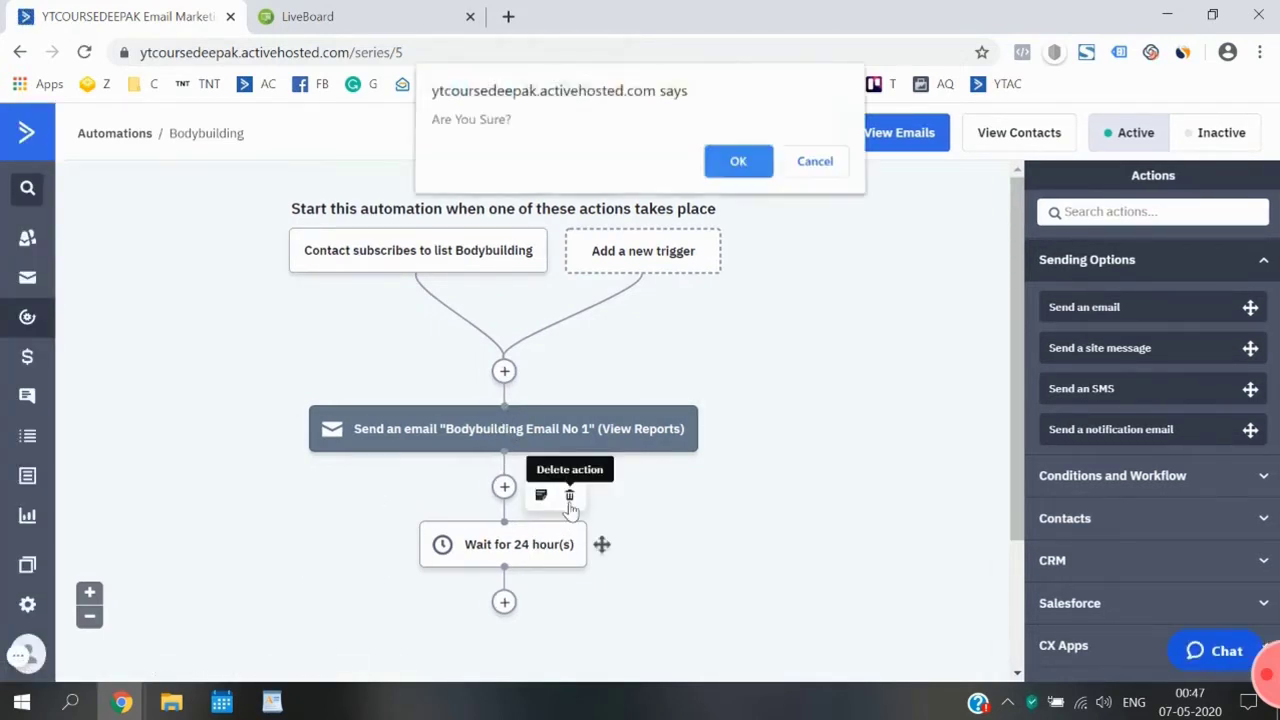
click(738, 168)
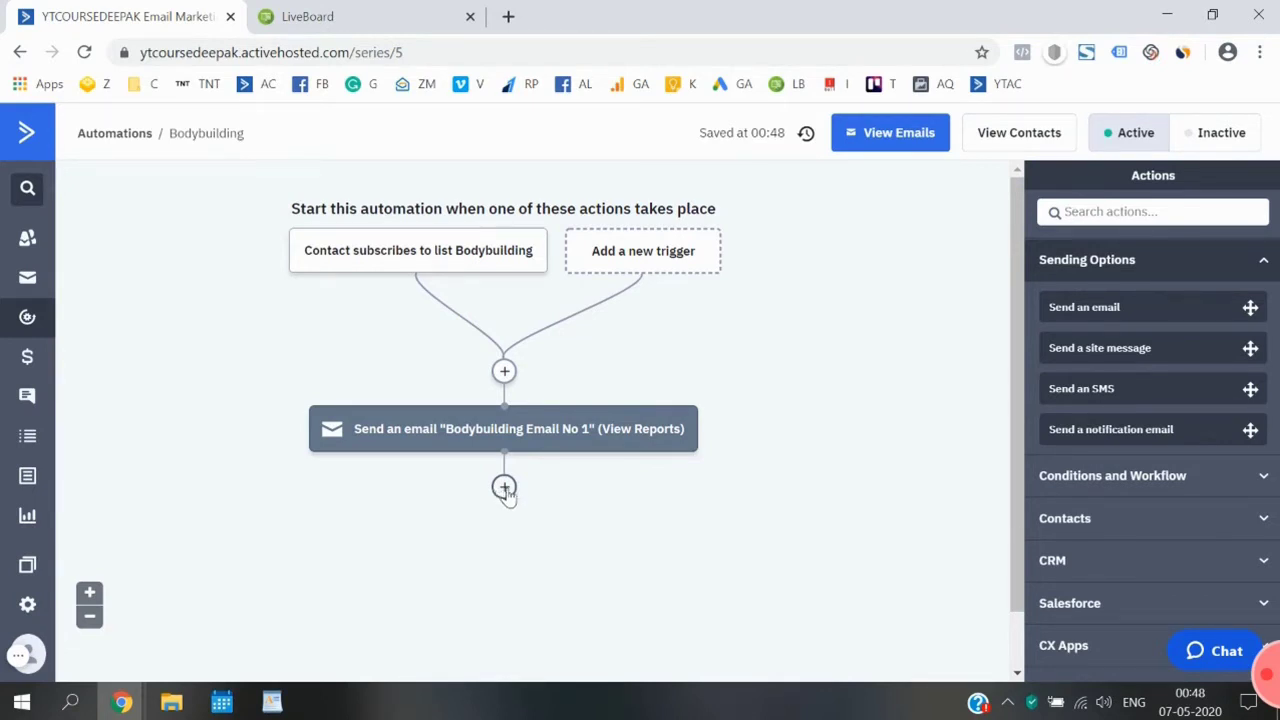
Step: Add a Wait action for a specified period of 24 hours after the "Bodybuilding Email No 1" action
click(505, 488)
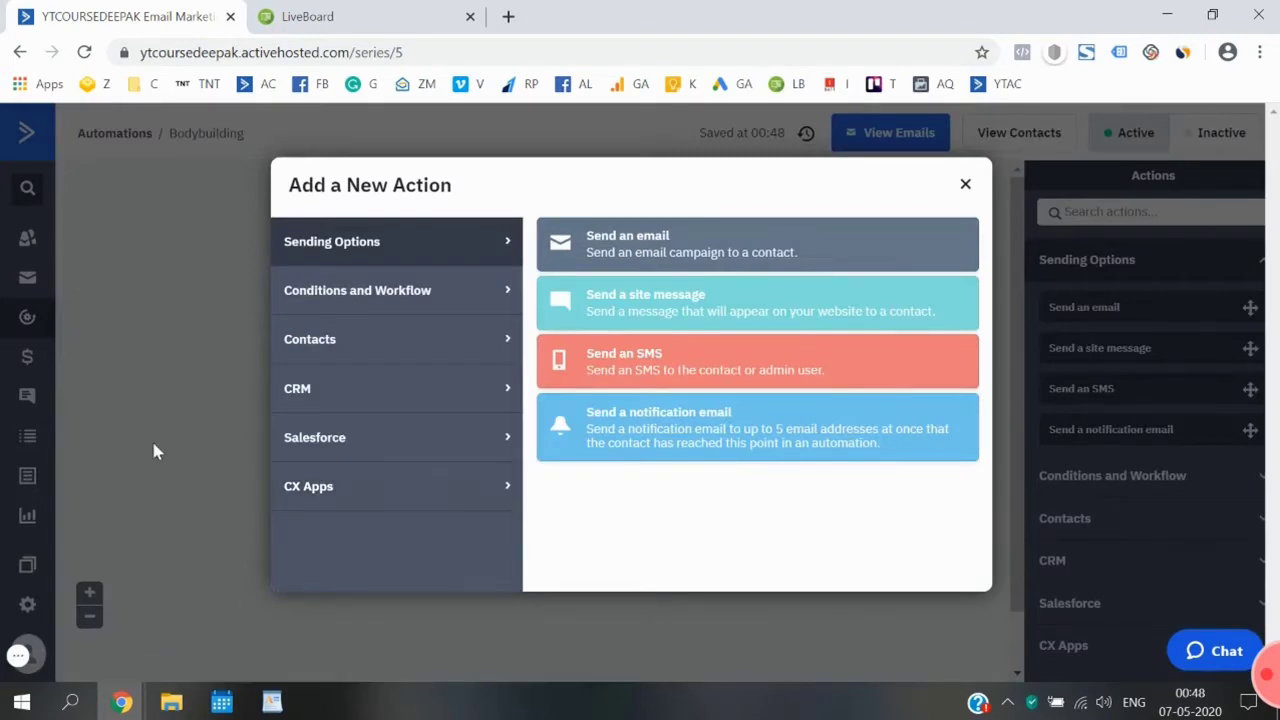
click(152, 440)
click(504, 487)
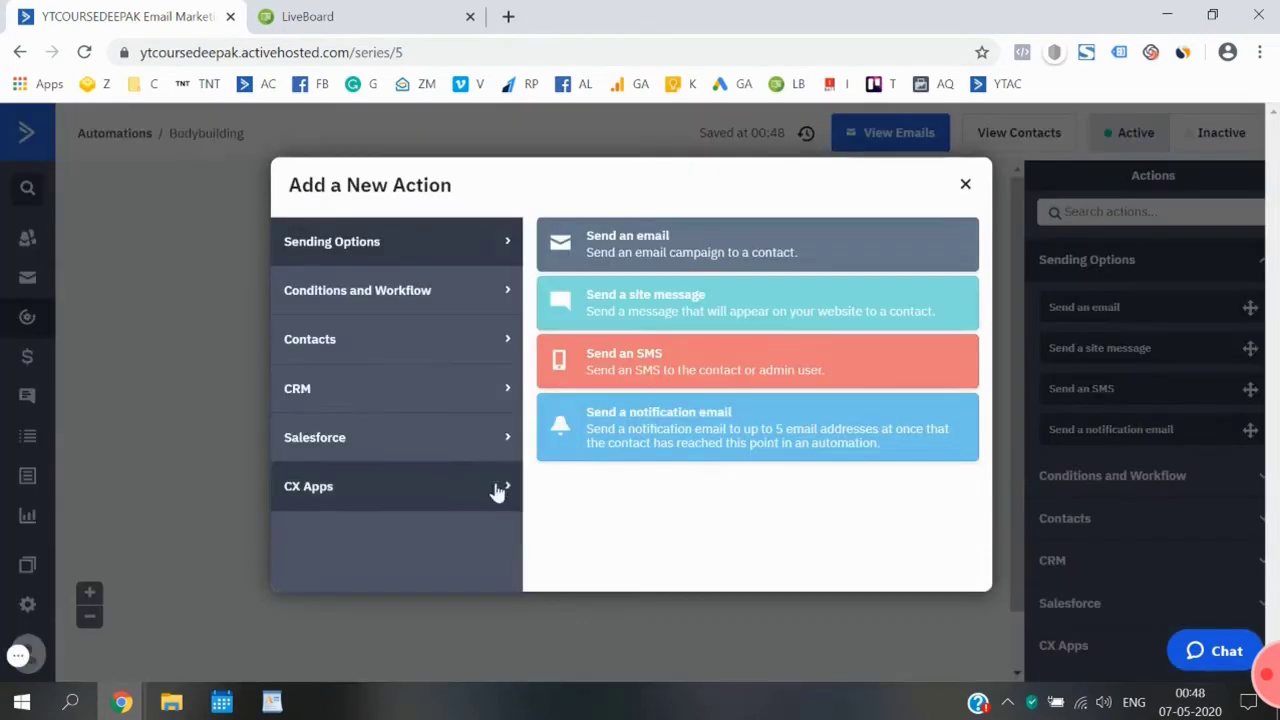
click(422, 300)
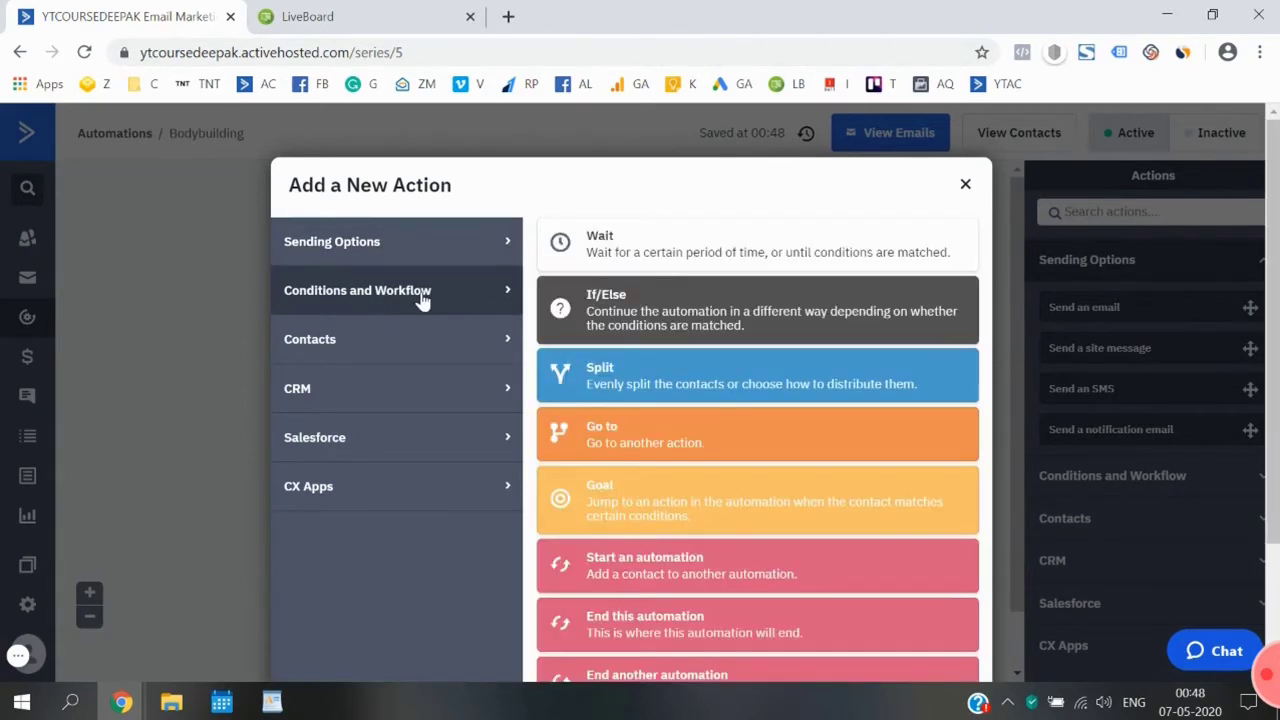
click(618, 262)
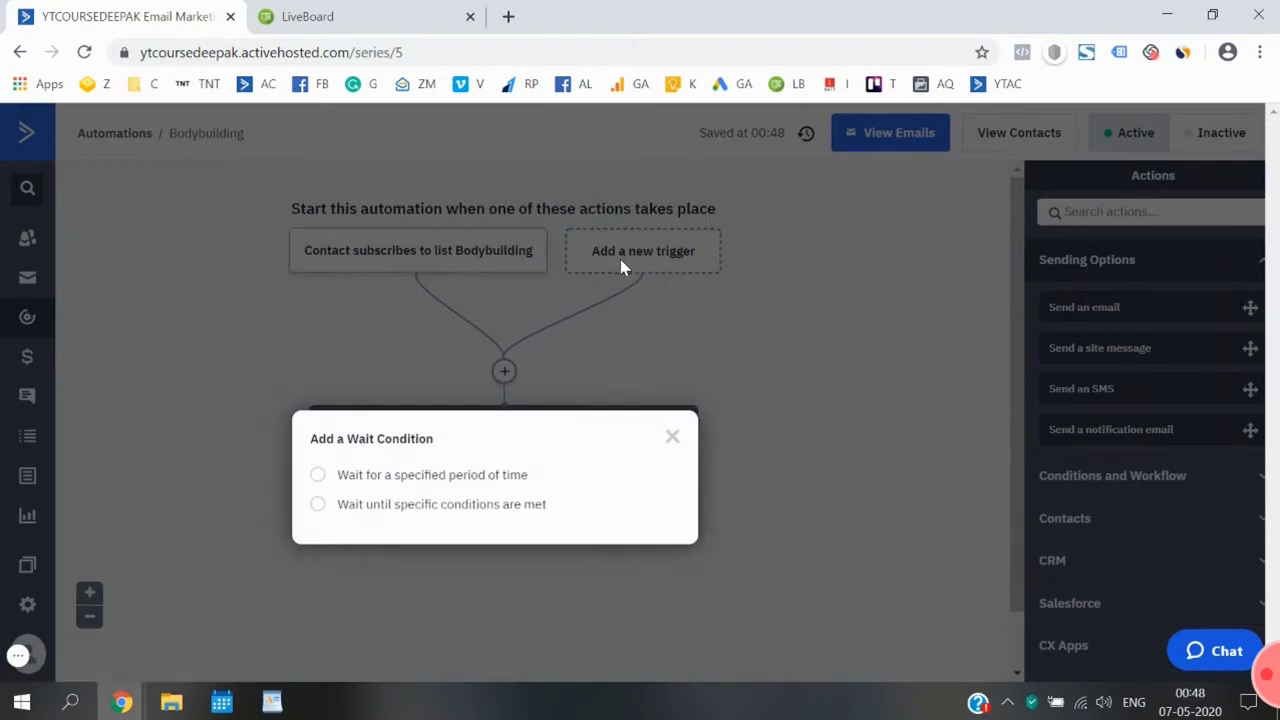
click(390, 478)
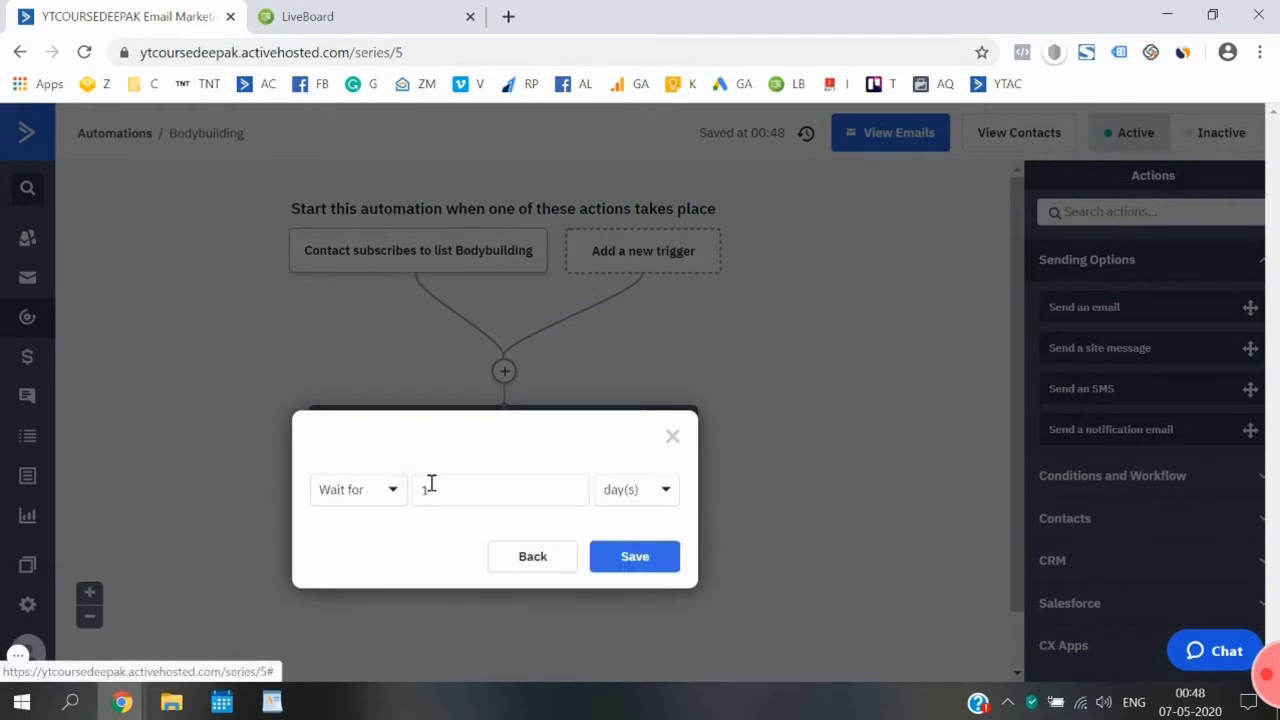
double_click(428, 487)
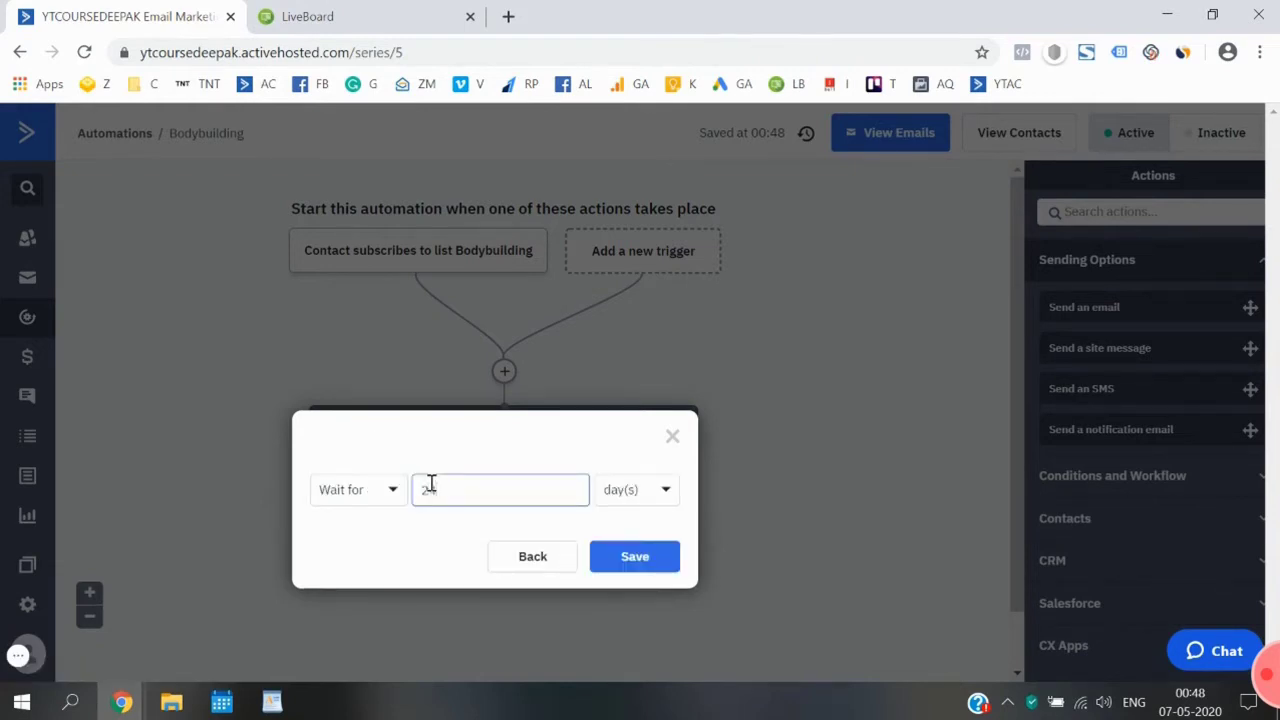
text(24)
click(625, 489)
click(634, 558)
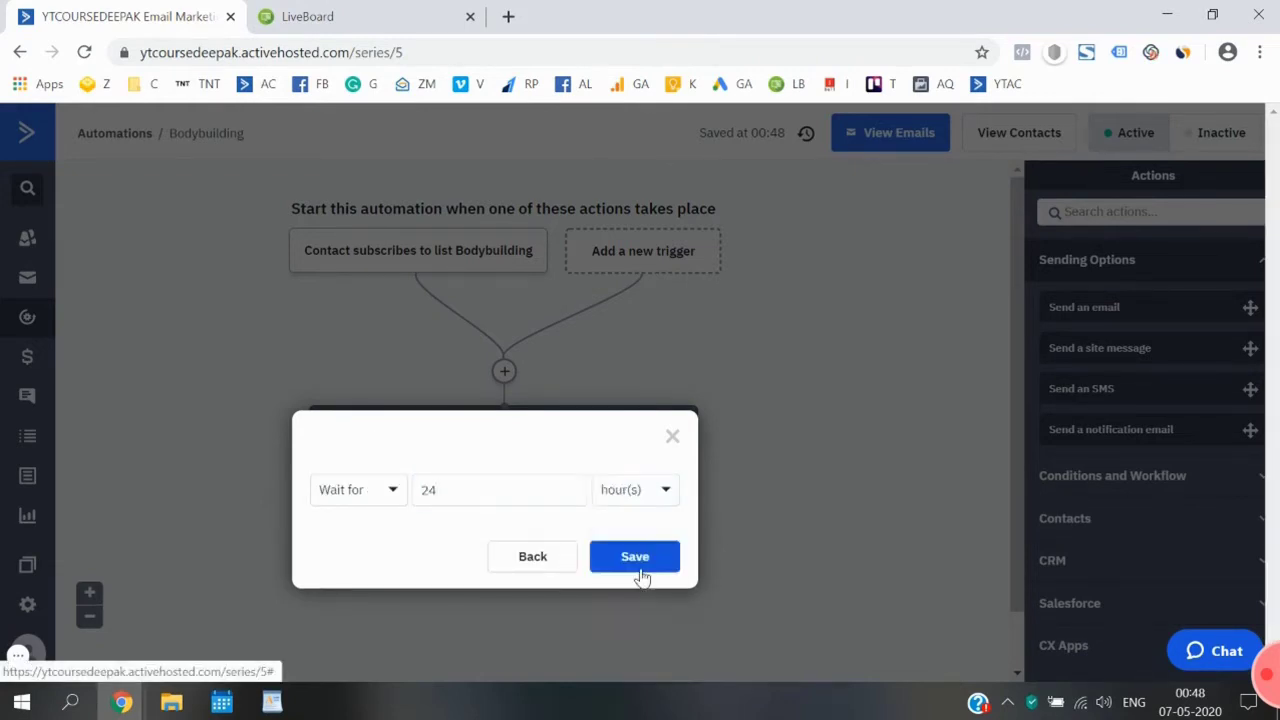
click(625, 558)
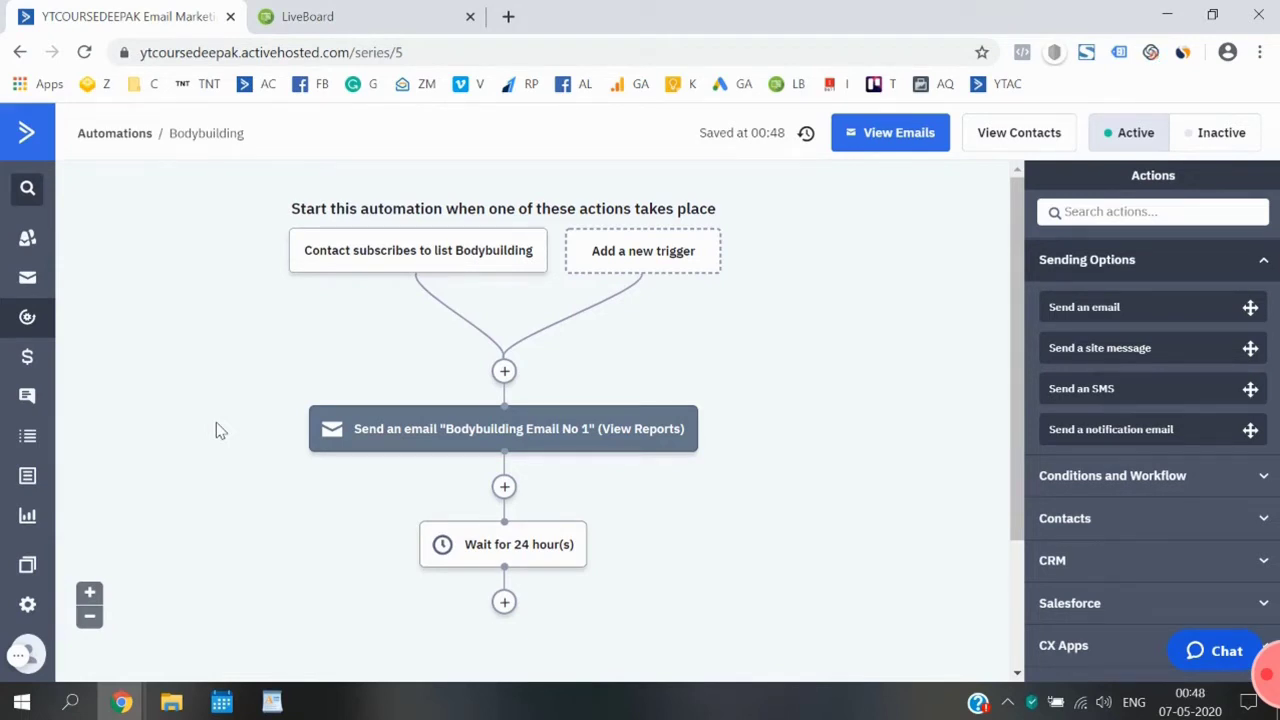
Step: Add a Send an email action after the 24-hour wait, using Copy and Edit on "Bodybuilding Email No 1"
scroll(220, 430, down, 1)
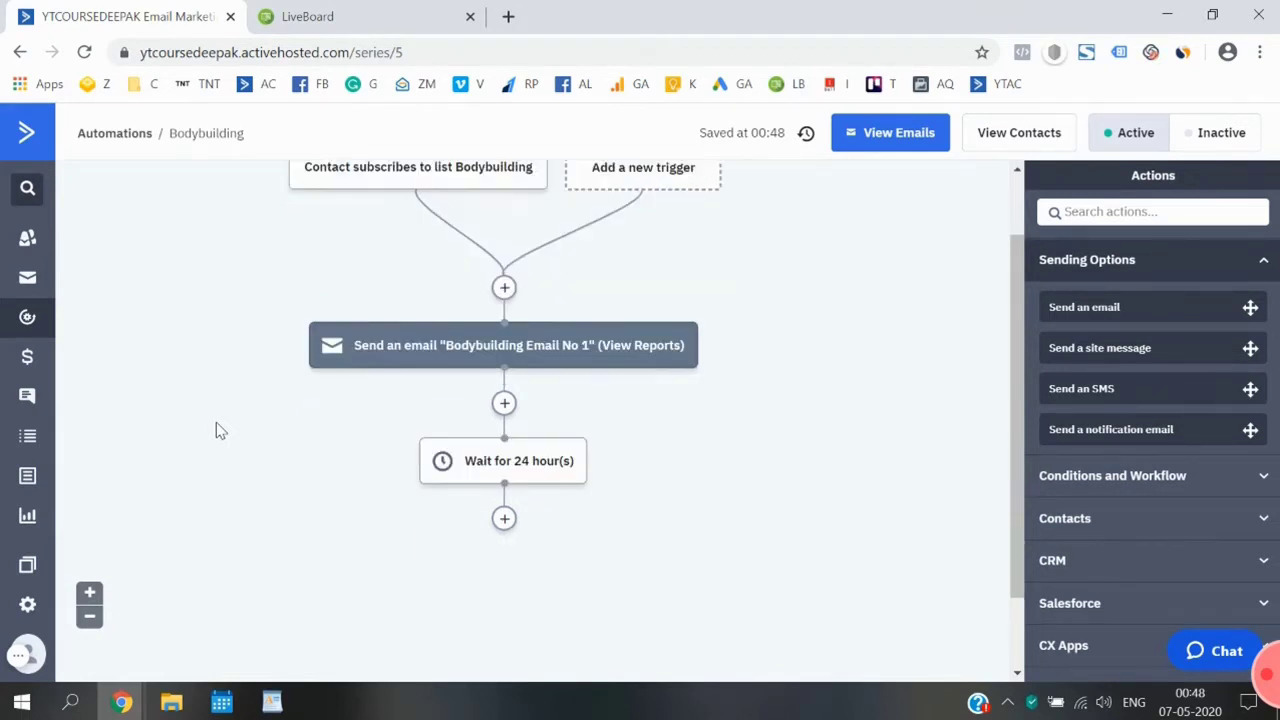
click(500, 520)
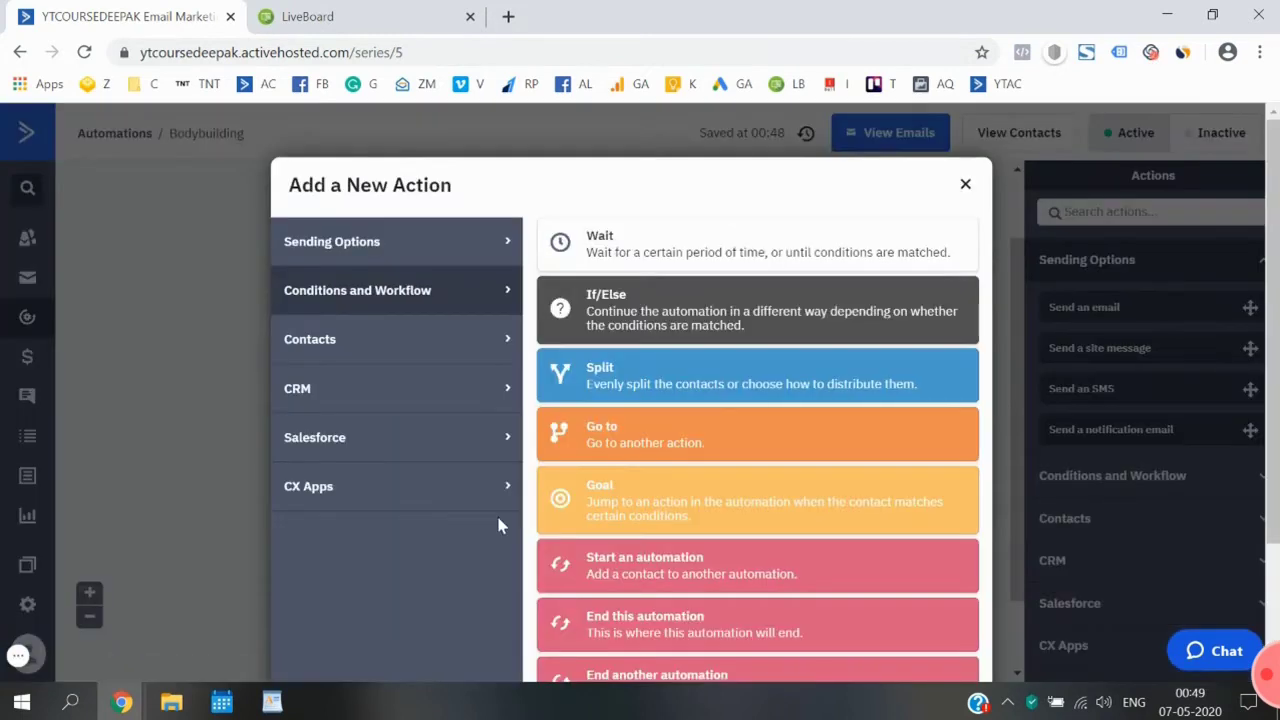
click(439, 260)
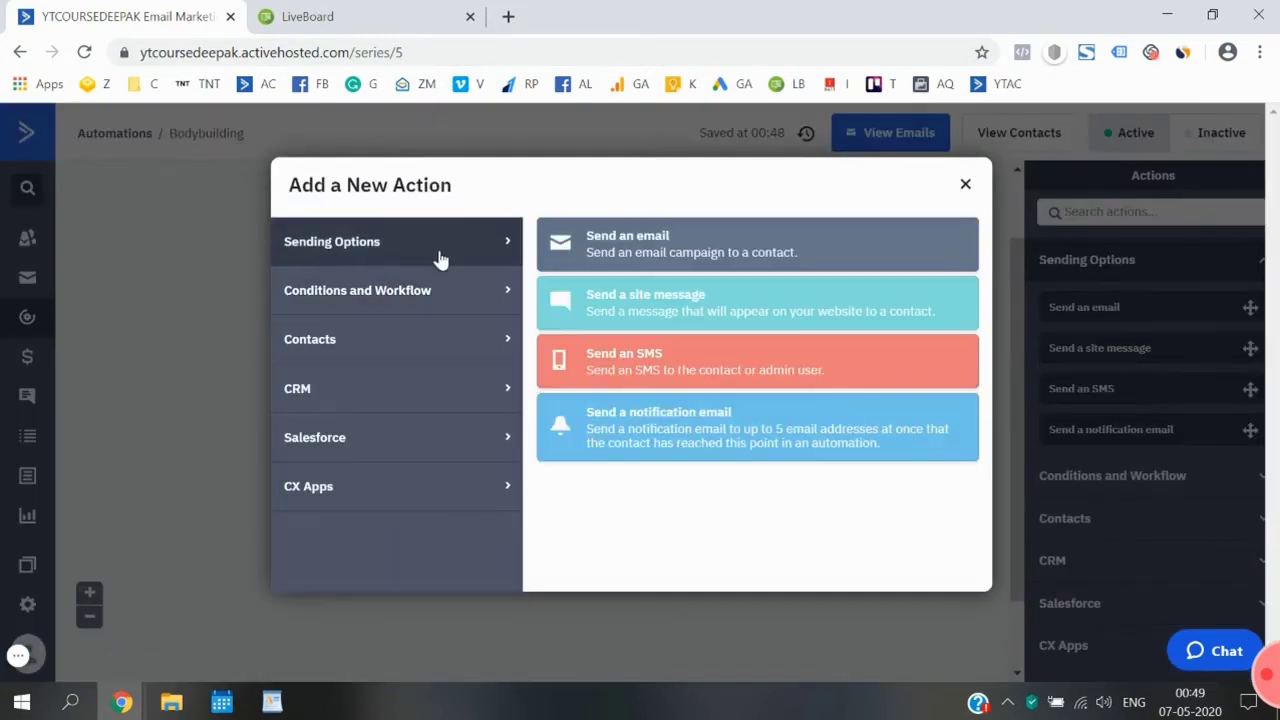
click(586, 262)
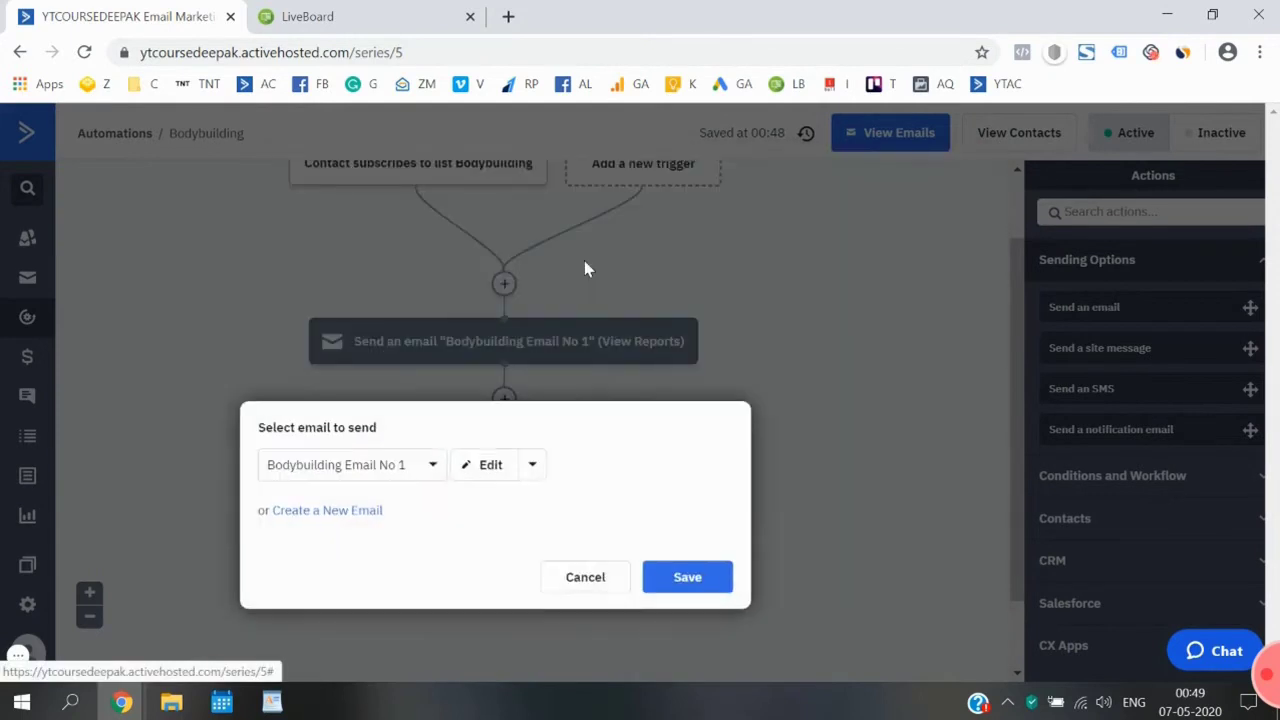
click(417, 468)
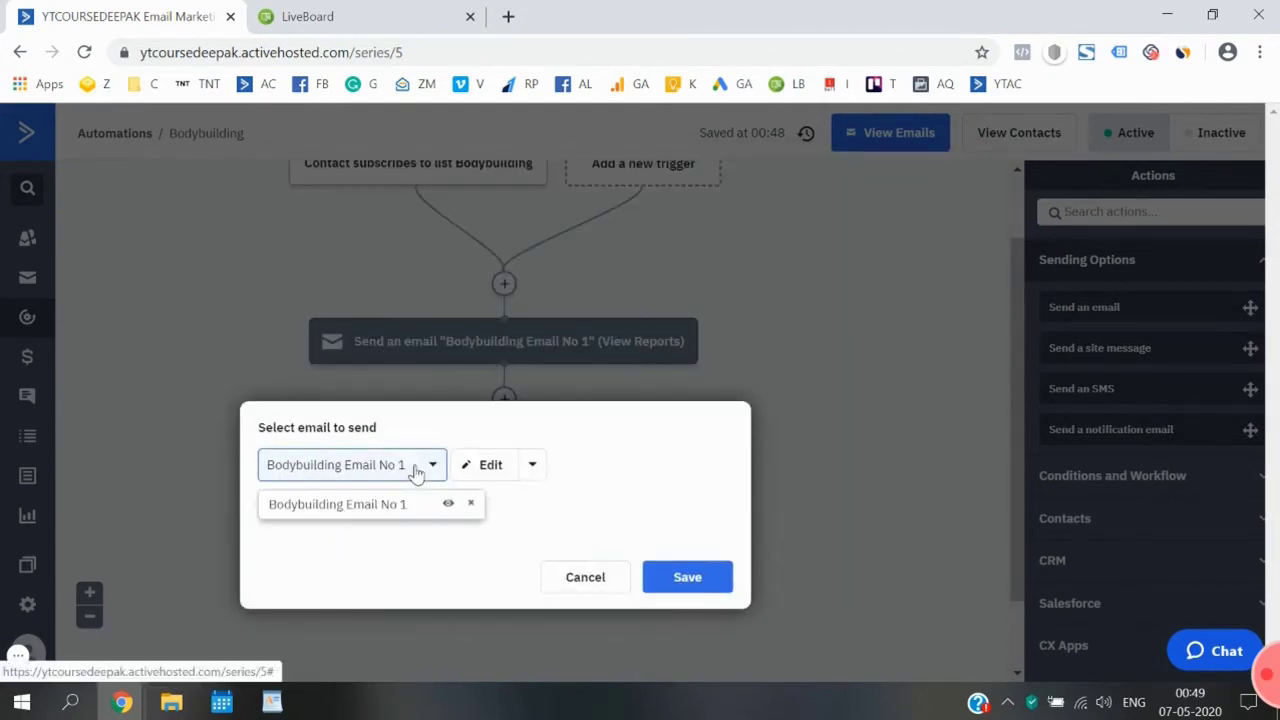
click(506, 520)
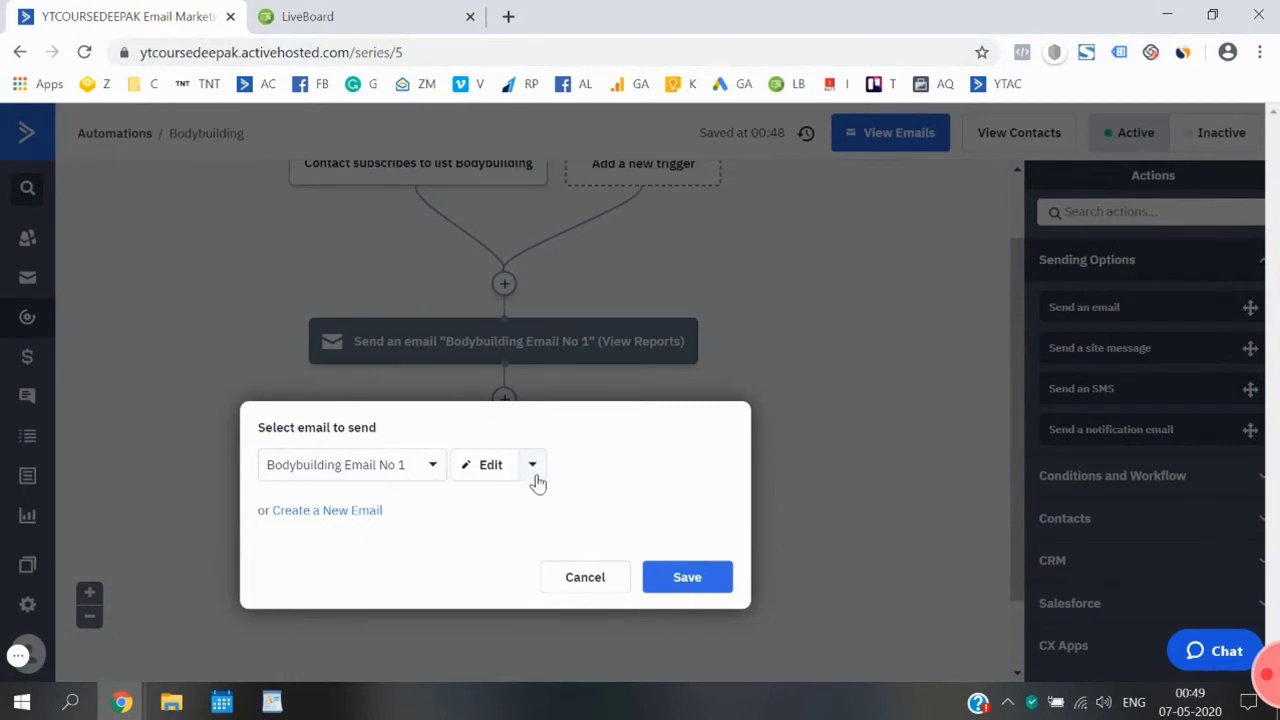
click(532, 475)
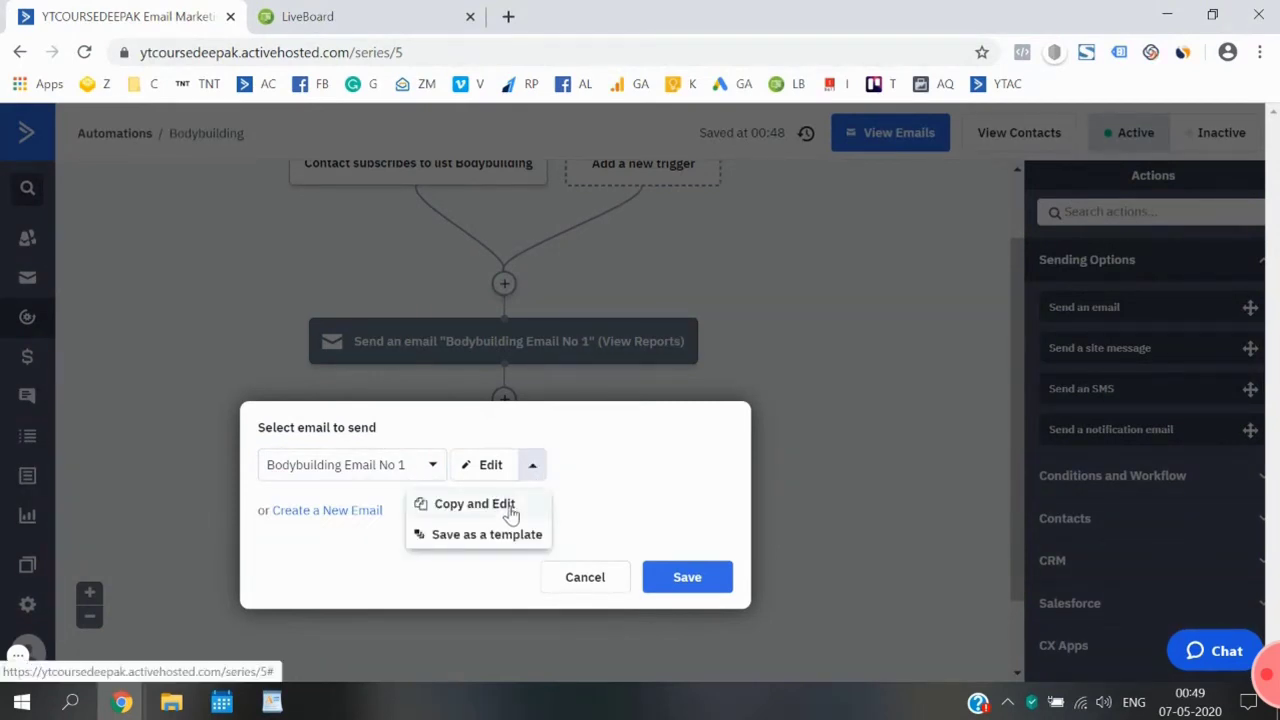
click(508, 508)
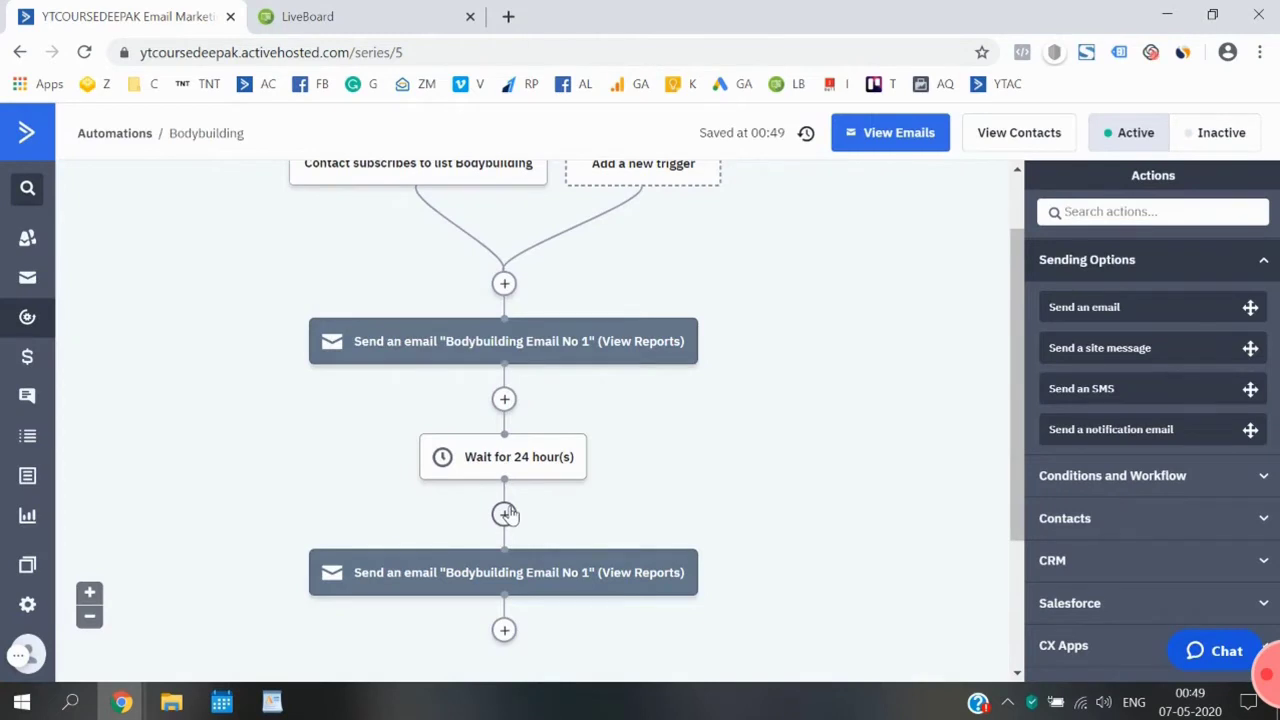
click(505, 514)
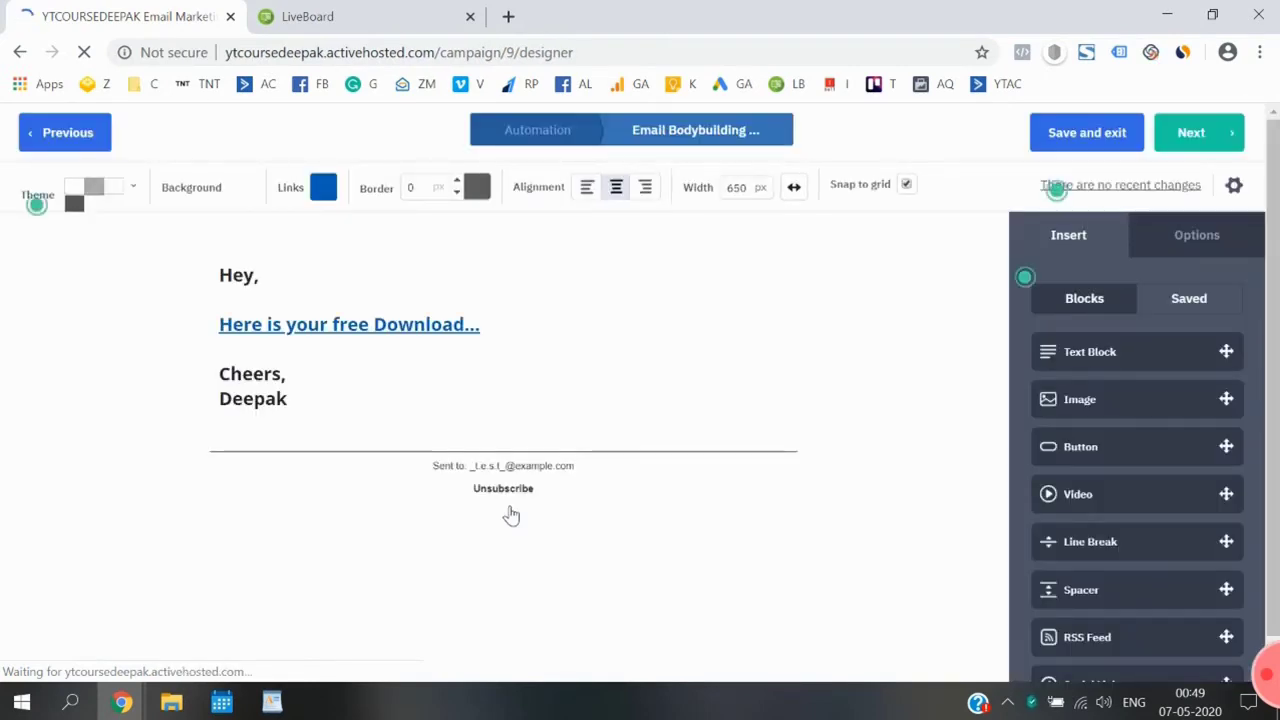
Step: Replace the copied email's body text with the greeting "Hey___," and an underscore placeholder line below it
click(417, 275)
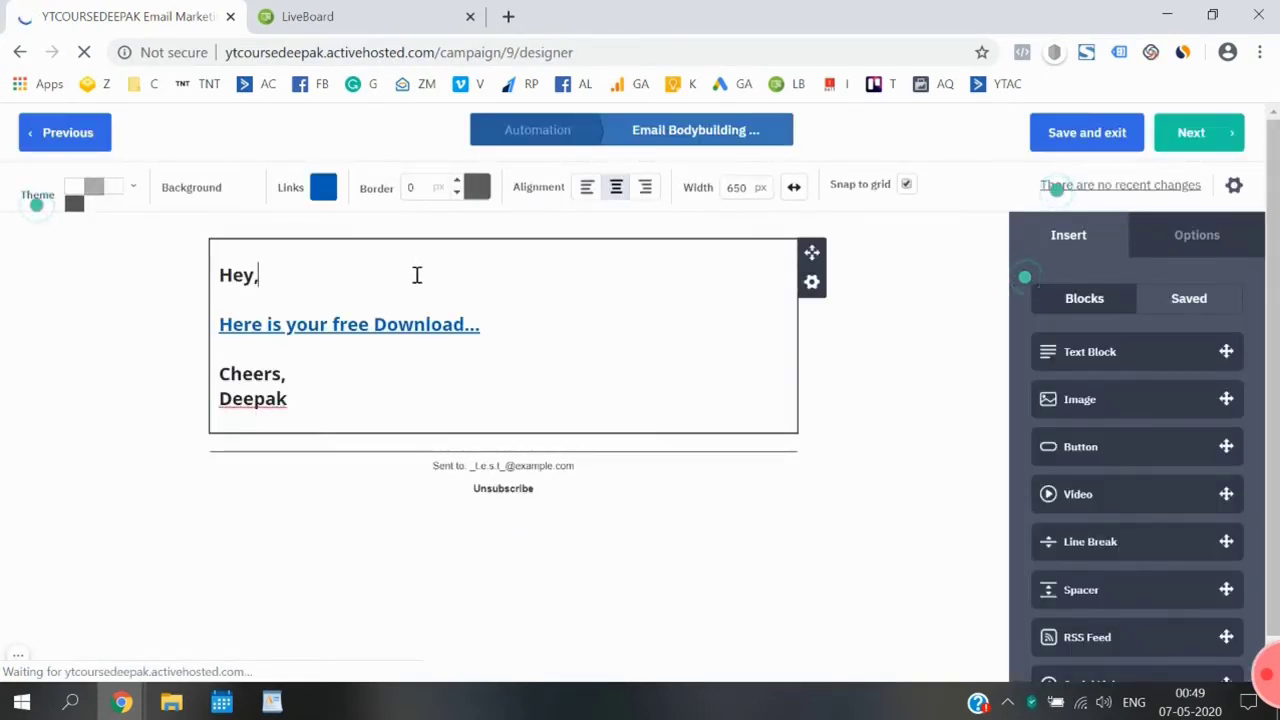
key(ctrl+a)
key(BackSpace)
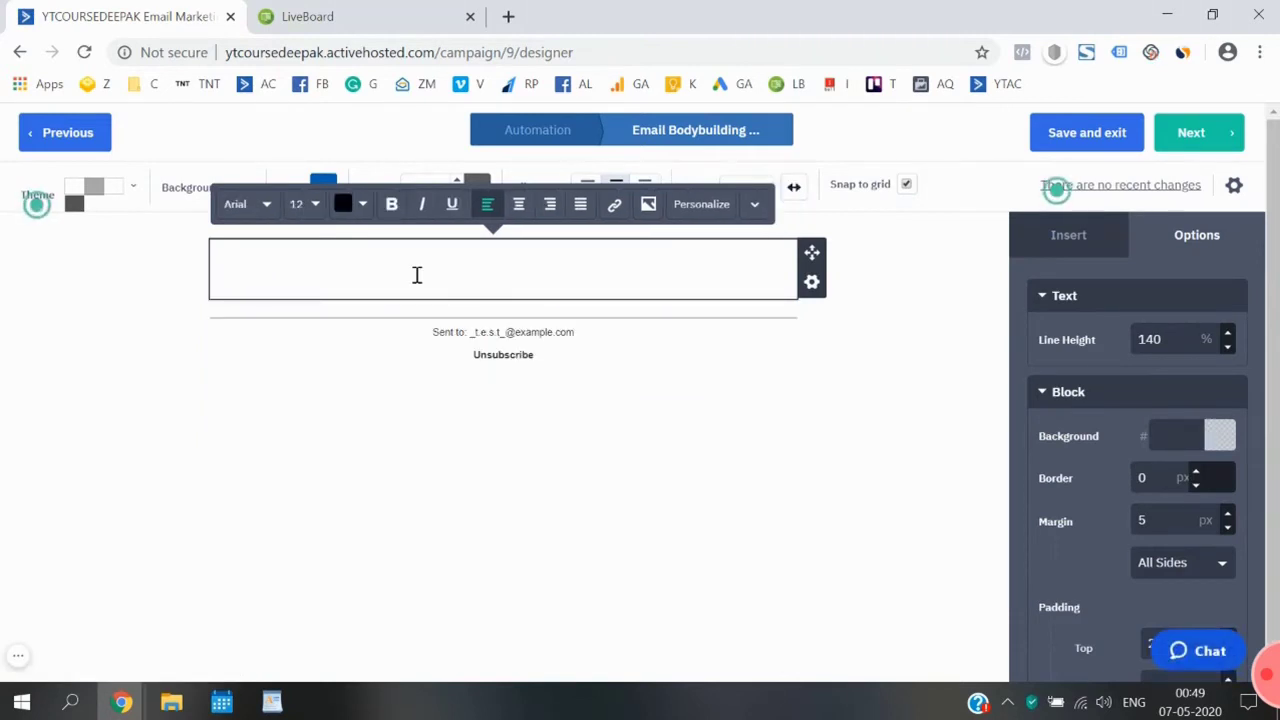
text(Hey___,)
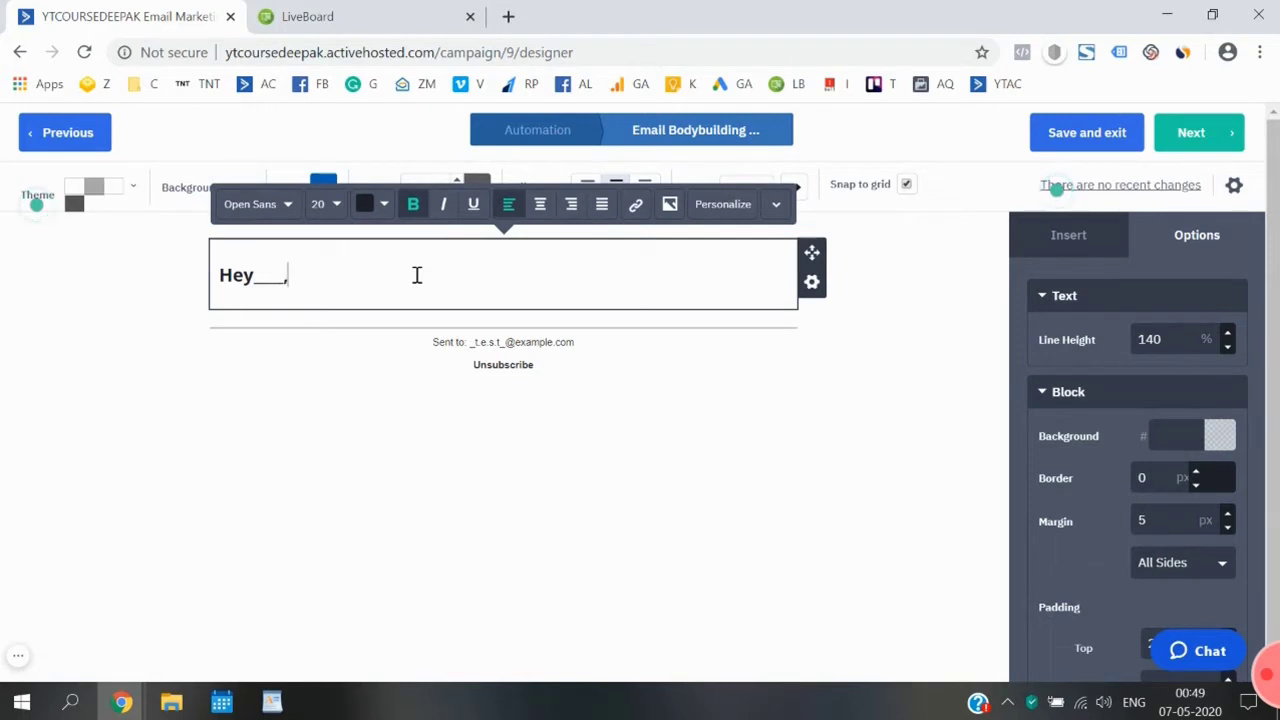
key(Return)
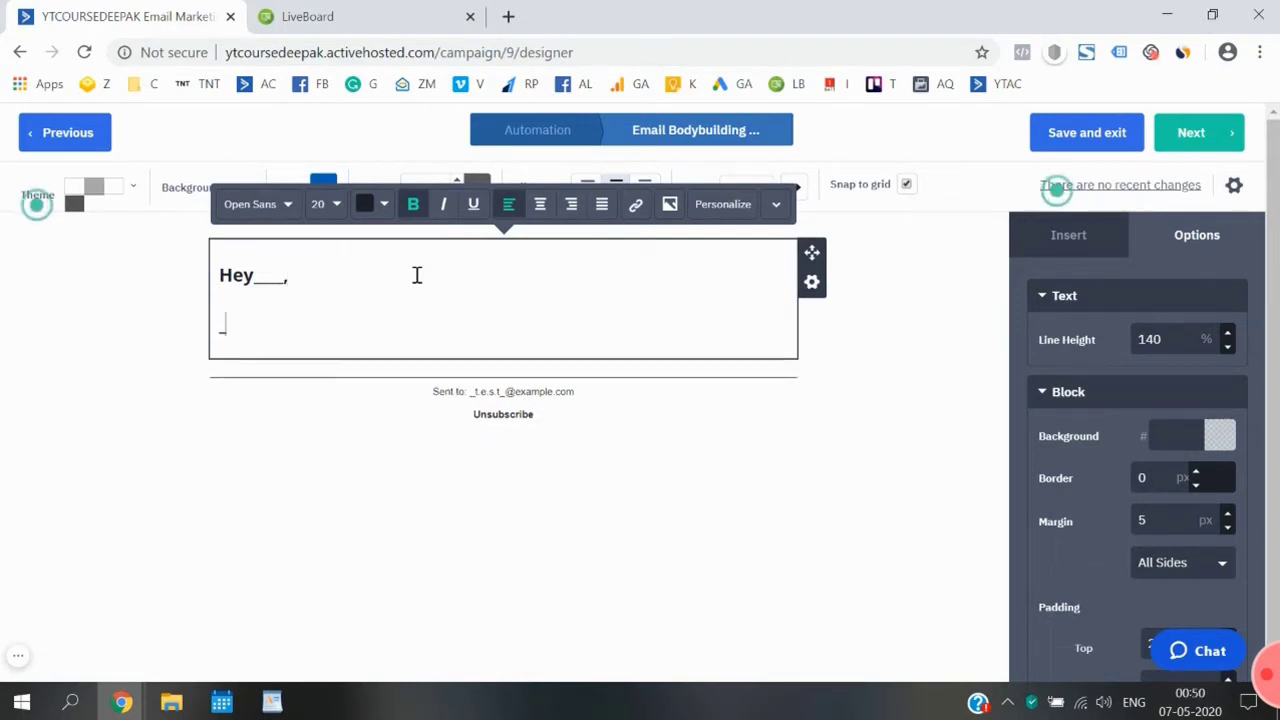
key(Return)
key(Return)
Step: Add the sign-off "Cheers," with the sender's first name below the placeholder line and continue to the campaign summary
text(C)
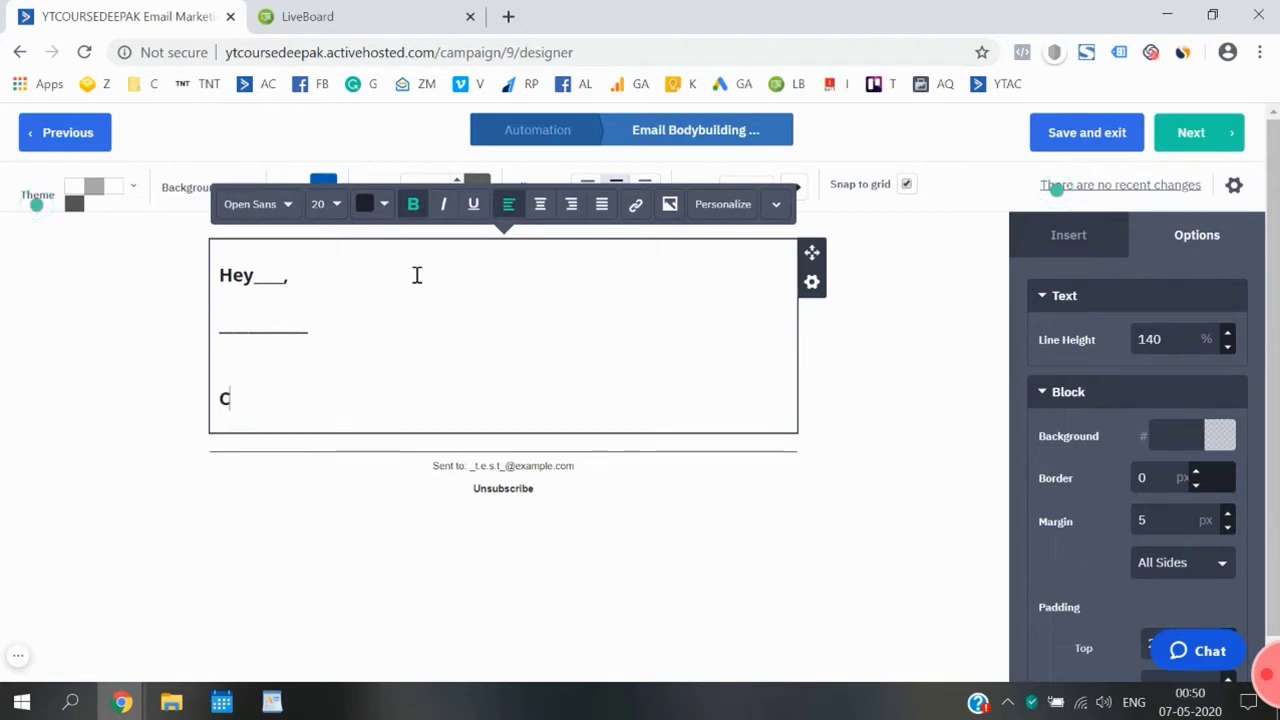
text(heers,)
key(Return)
text(De)
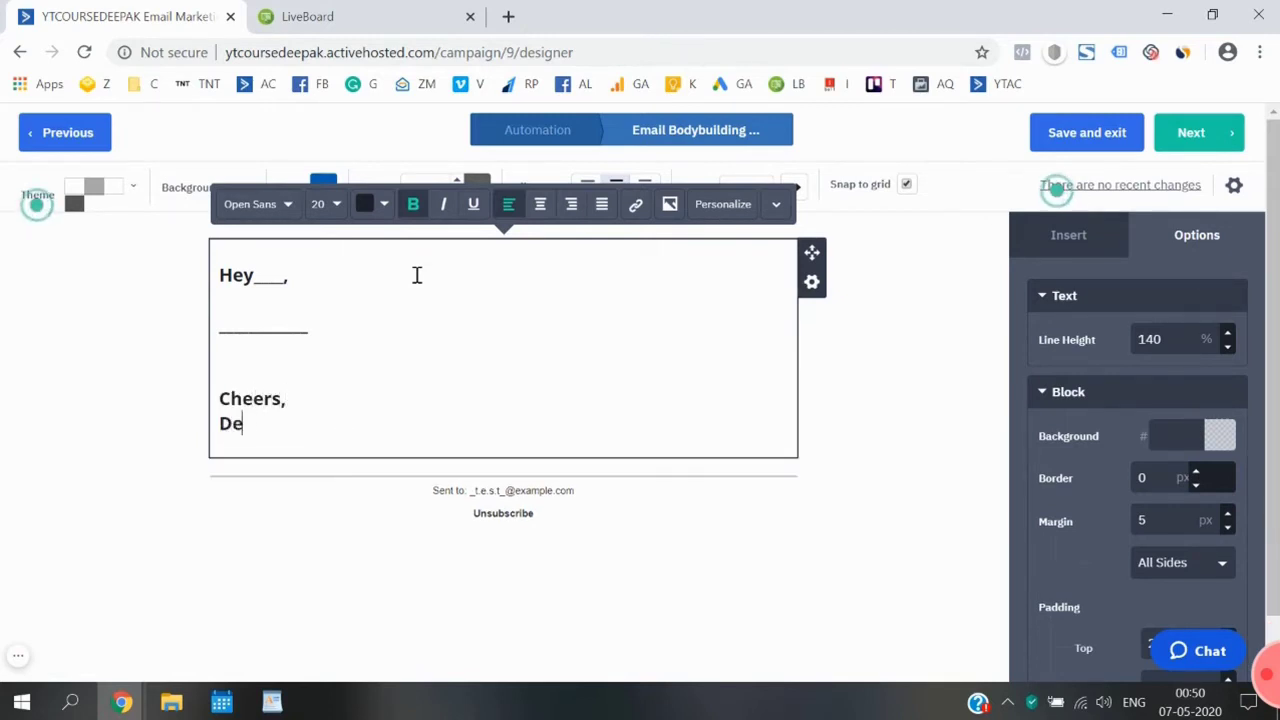
text(epak)
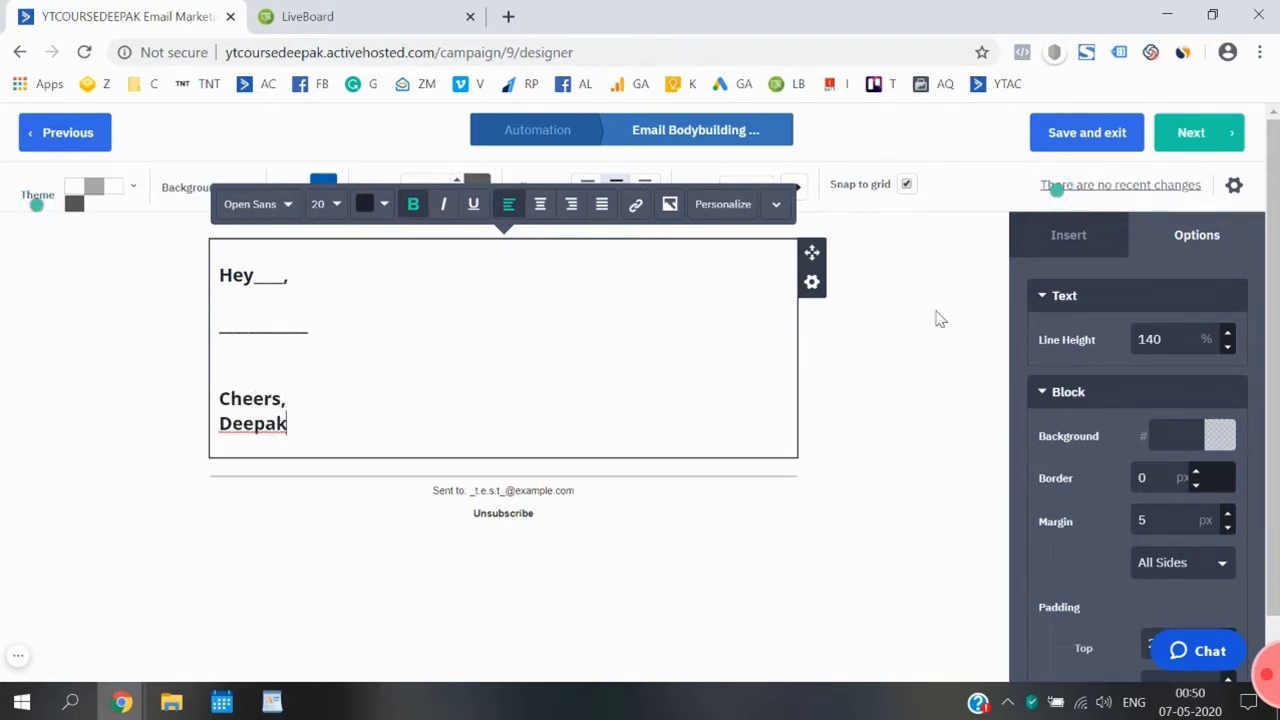
click(937, 319)
click(1206, 134)
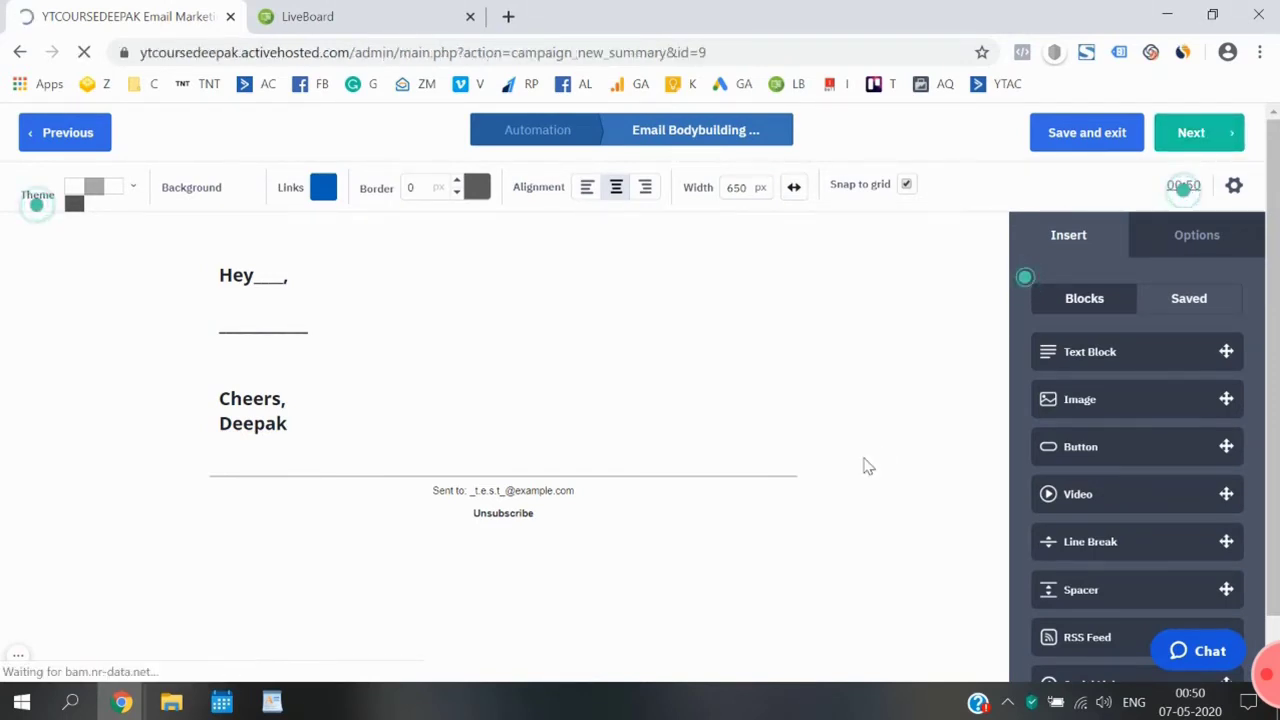
Step: Review the campaign summary of the second email, including its subject, sender details, message name, address and tracking options
scroll(868, 466, down, 8)
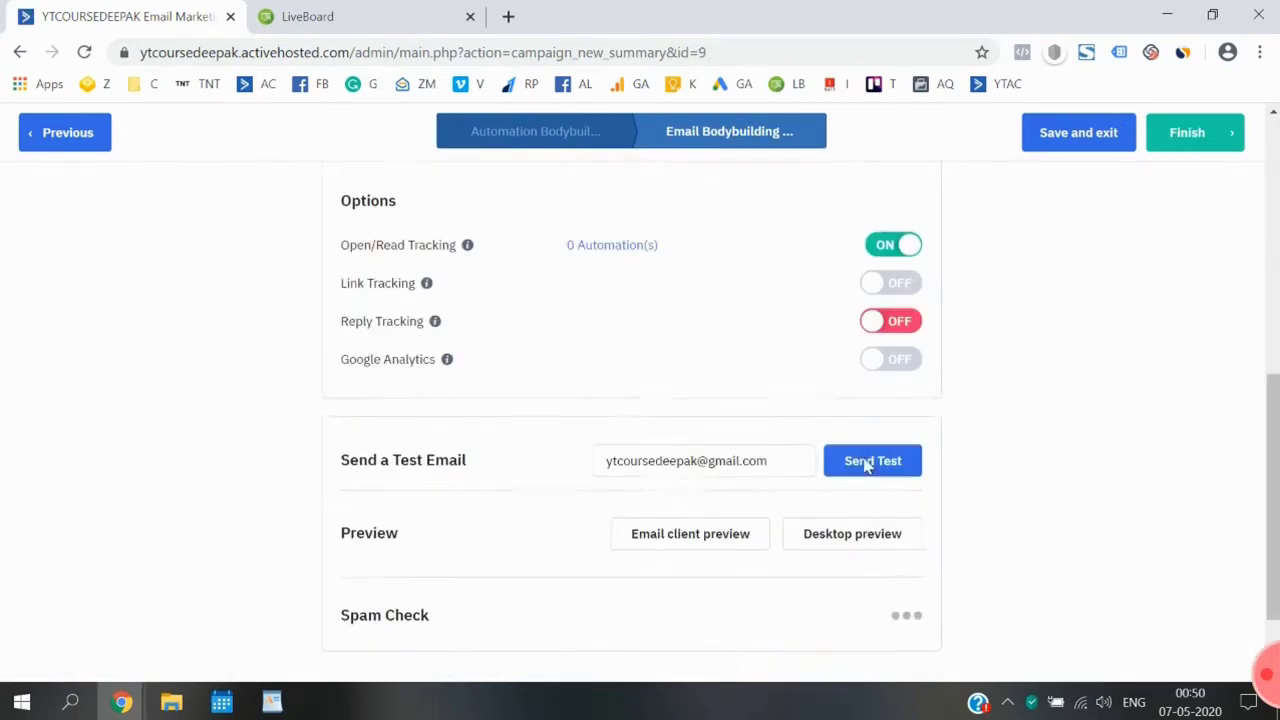
scroll(803, 450, up, 6)
scroll(803, 450, down, 1)
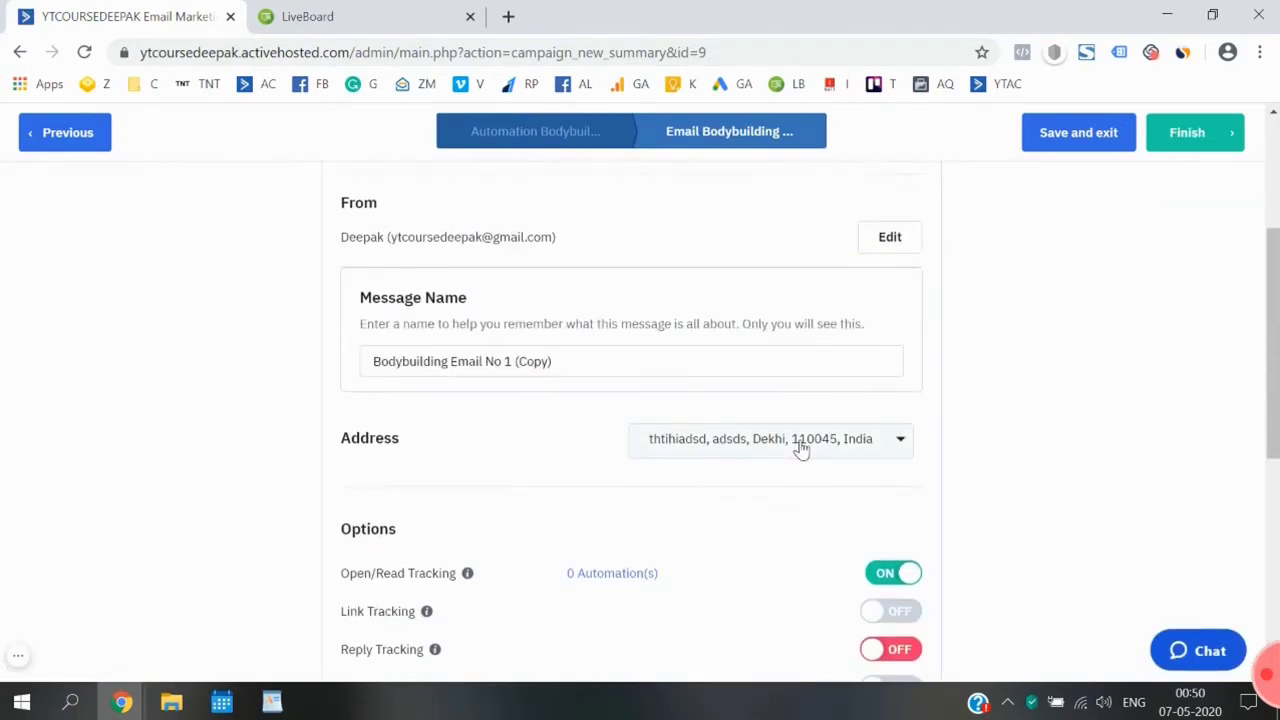
scroll(803, 450, up, 3)
scroll(803, 450, down, 2)
scroll(803, 450, down, 5)
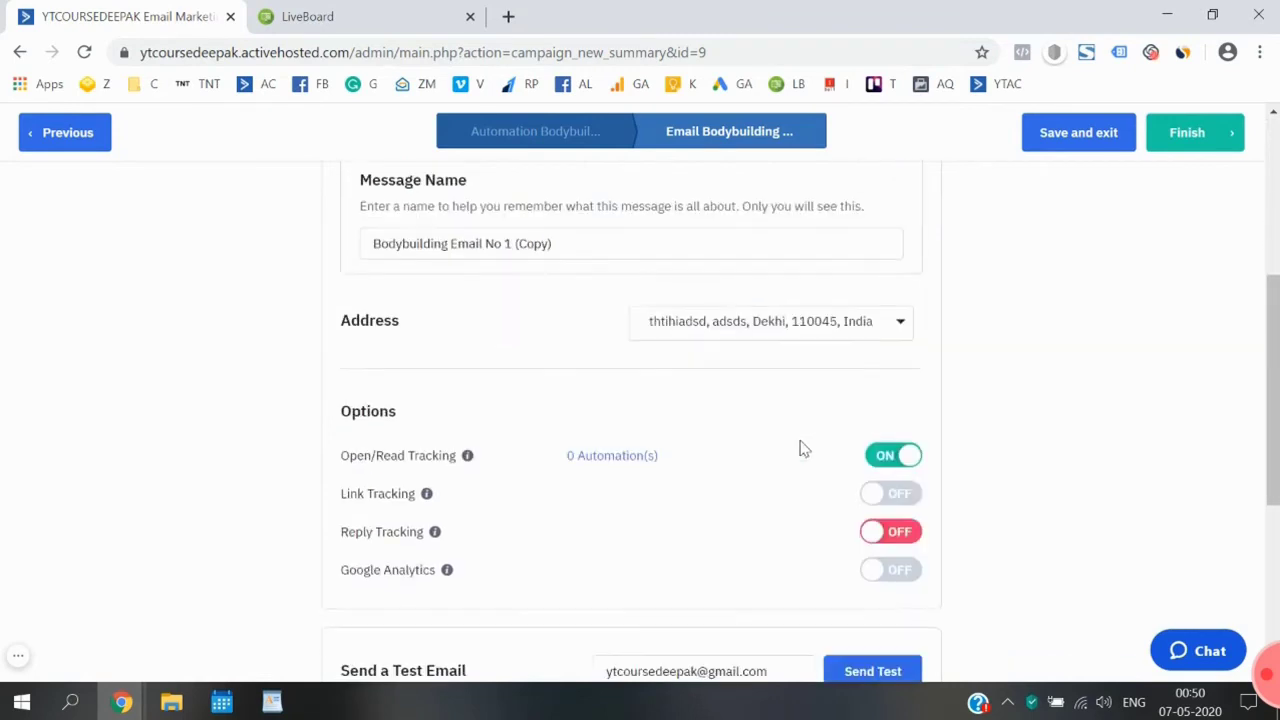
scroll(737, 388, up, 4)
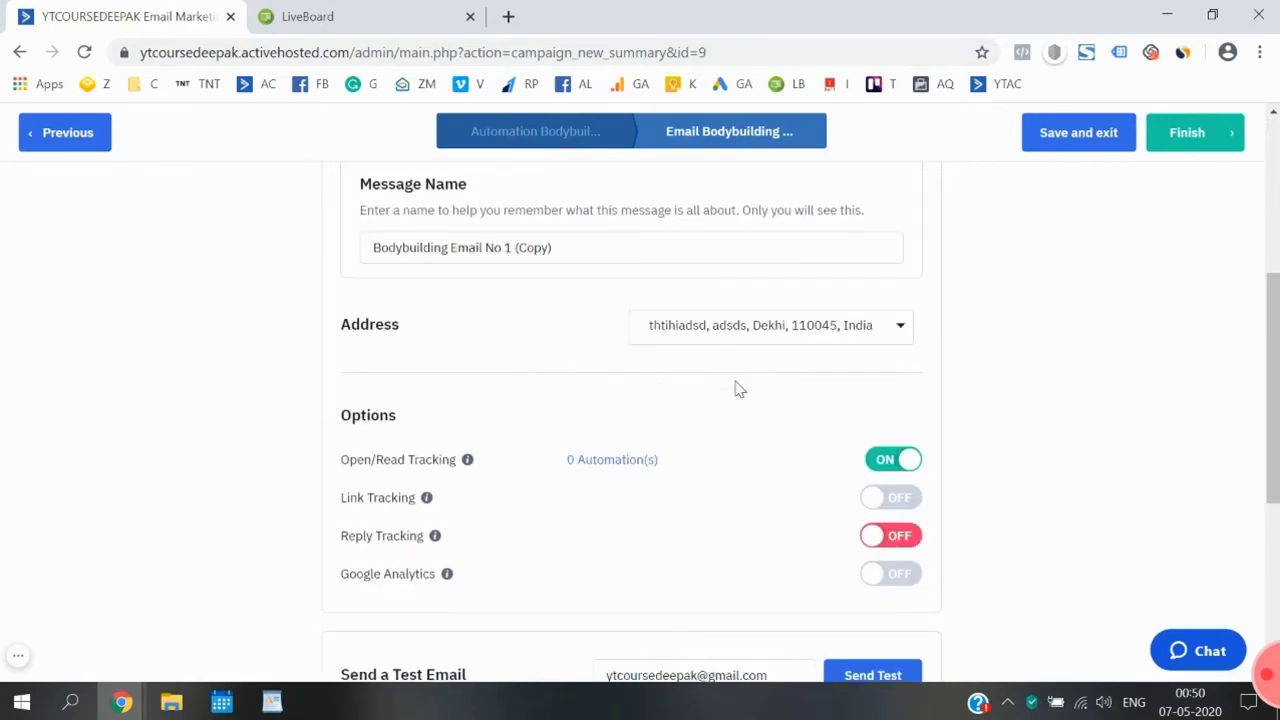
scroll(733, 388, up, 2)
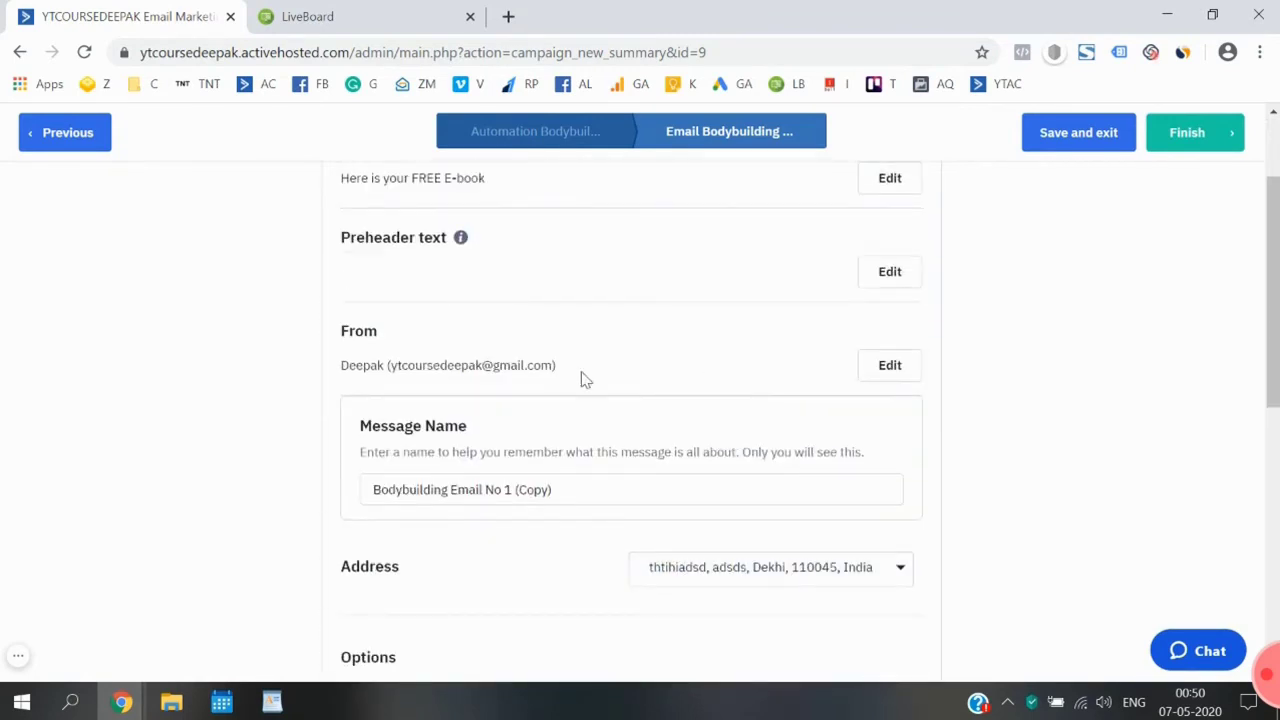
drag(392, 365, 528, 366)
click(1045, 452)
scroll(1043, 449, down, 6)
scroll(1137, 363, up, 7)
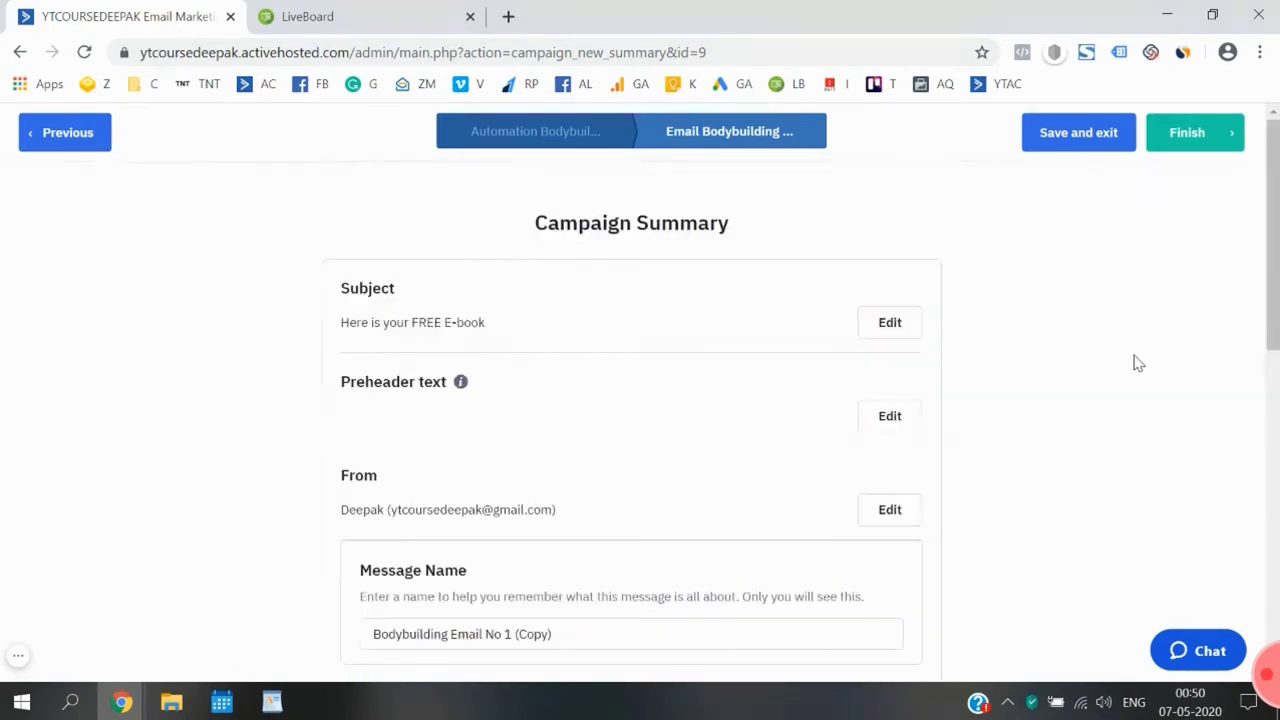
Step: Finish the second email and look through the Bodybuilding automation from its subscribe trigger to the copied email
click(1192, 140)
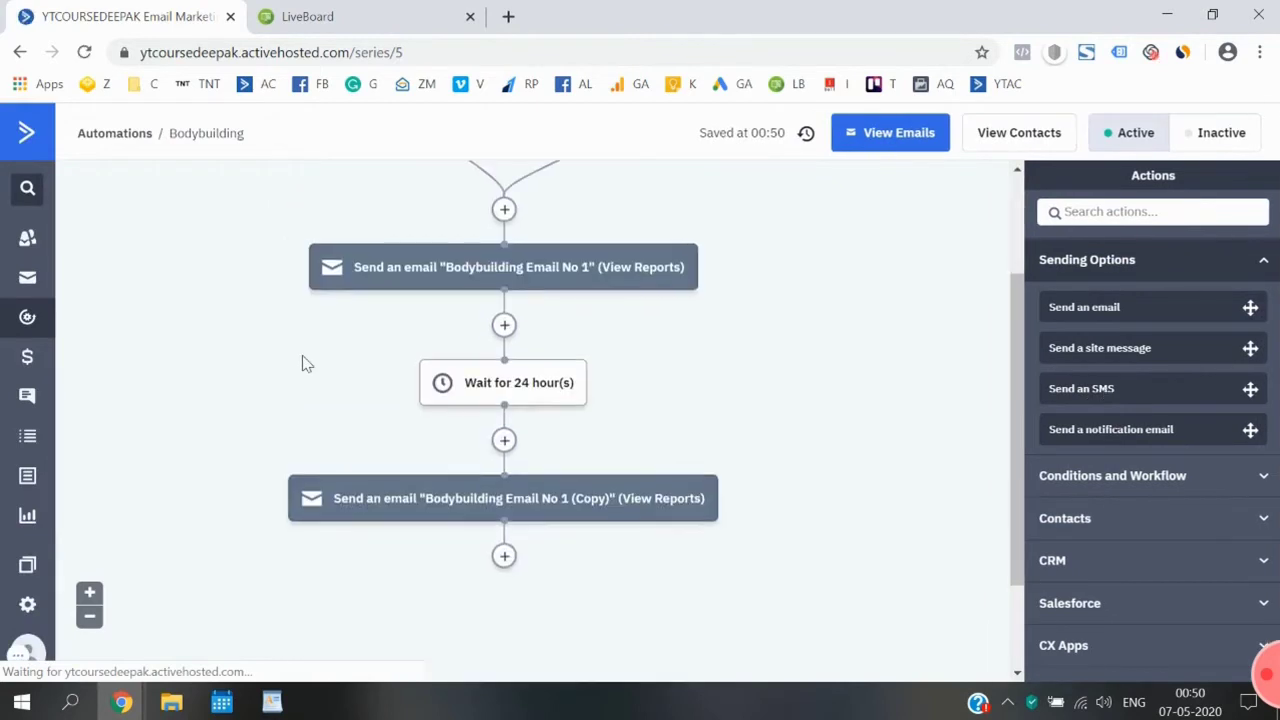
scroll(304, 363, down, 2)
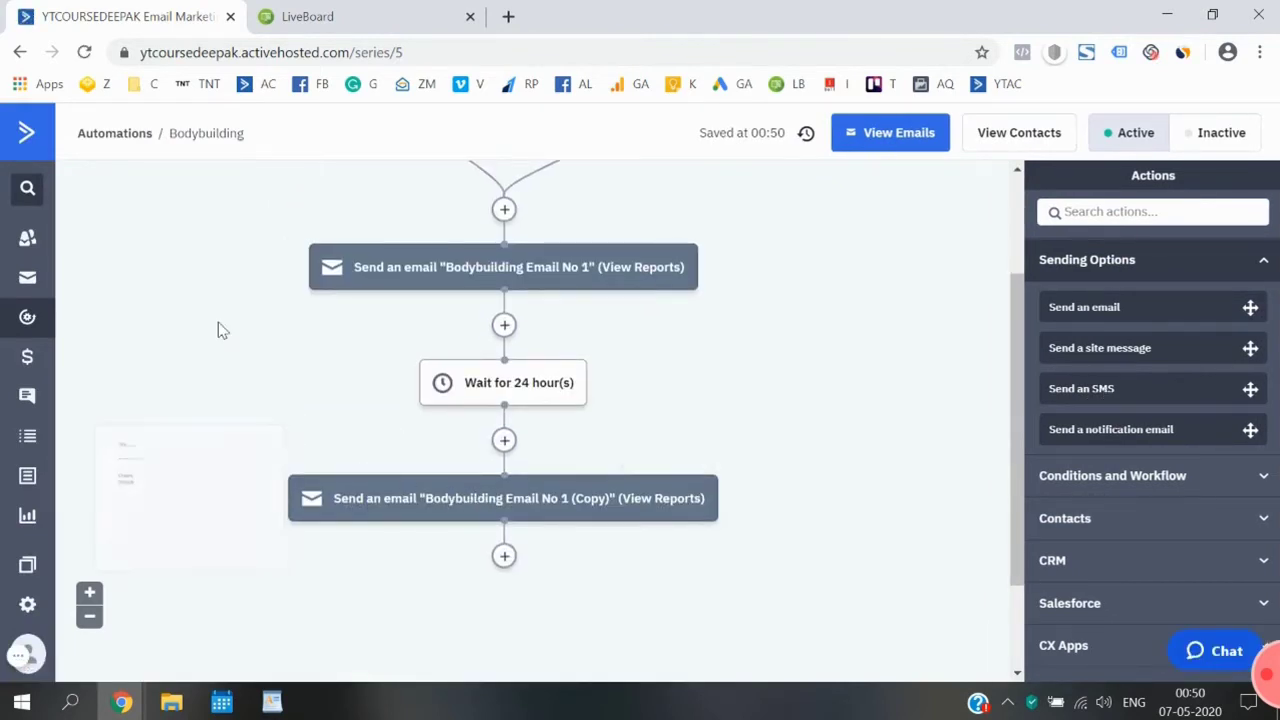
scroll(218, 322, up, 2)
mouse_move(437, 251)
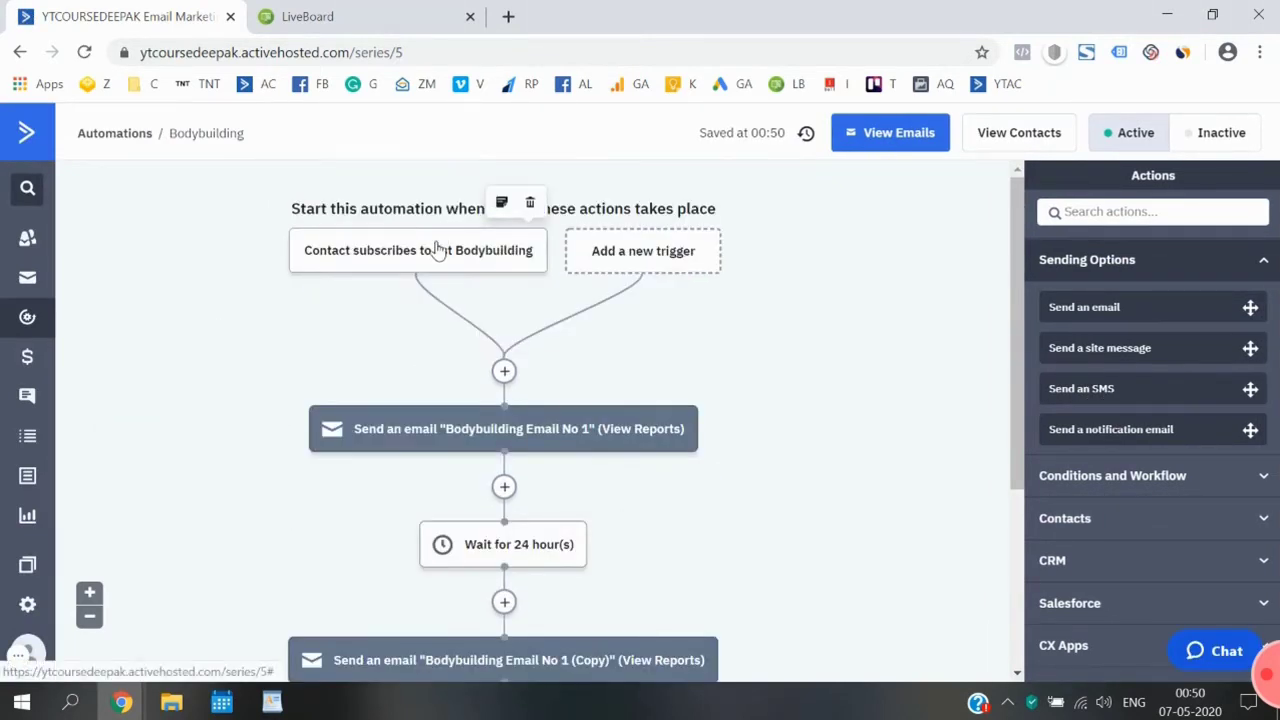
scroll(314, 534, down, 1)
mouse_move(493, 458)
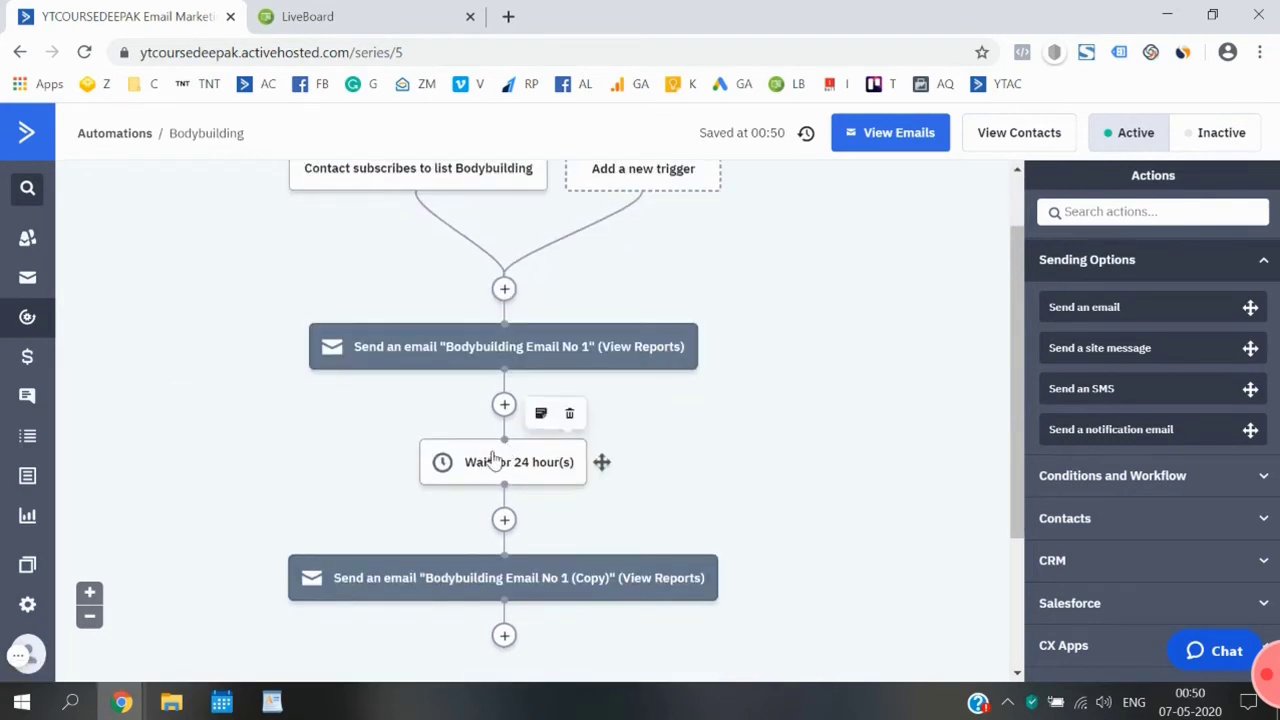
scroll(268, 487, down, 1)
mouse_move(480, 480)
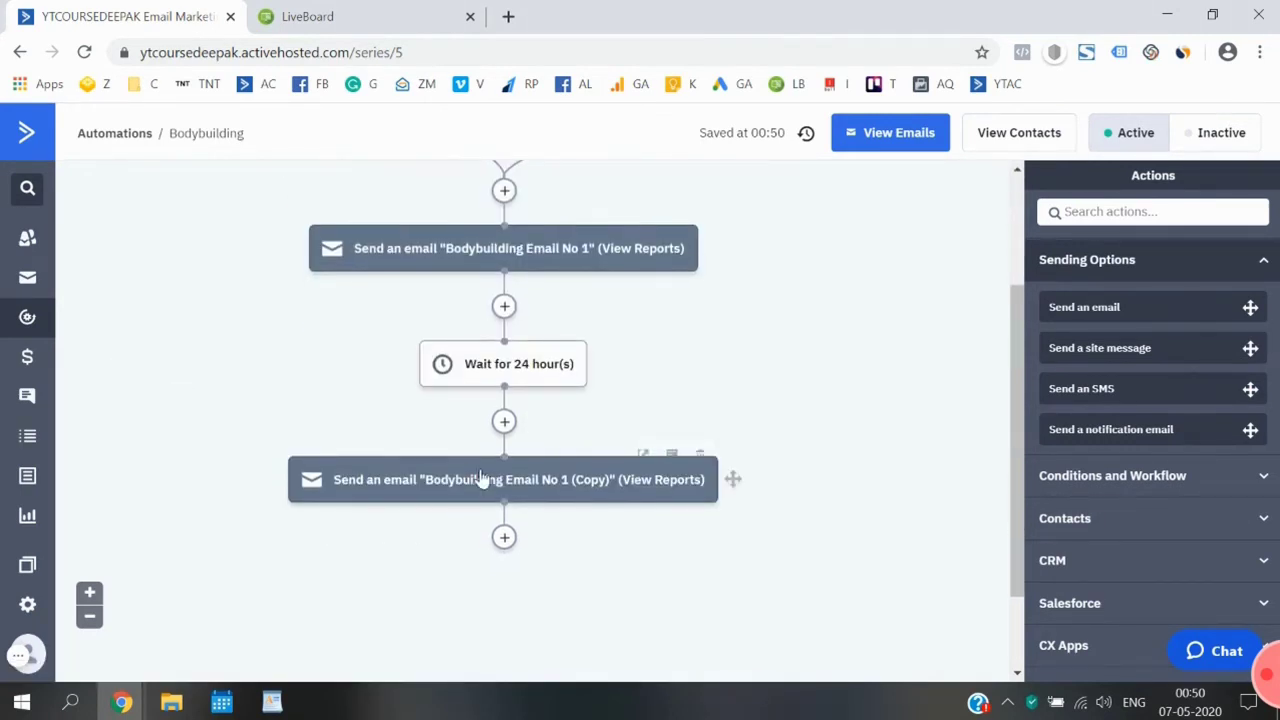
Step: Add a Wait action for a specified period of 12 hours after the "Bodybuilding Email No 1 (Copy)" action
click(504, 538)
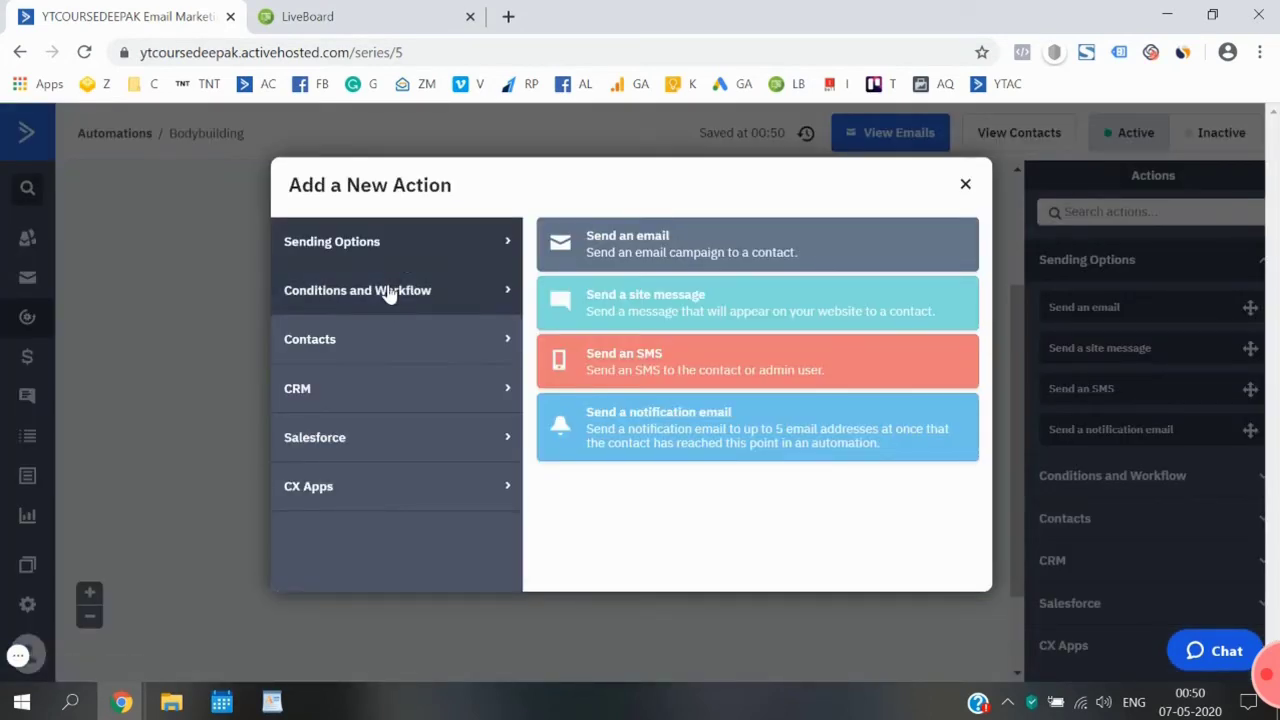
click(390, 292)
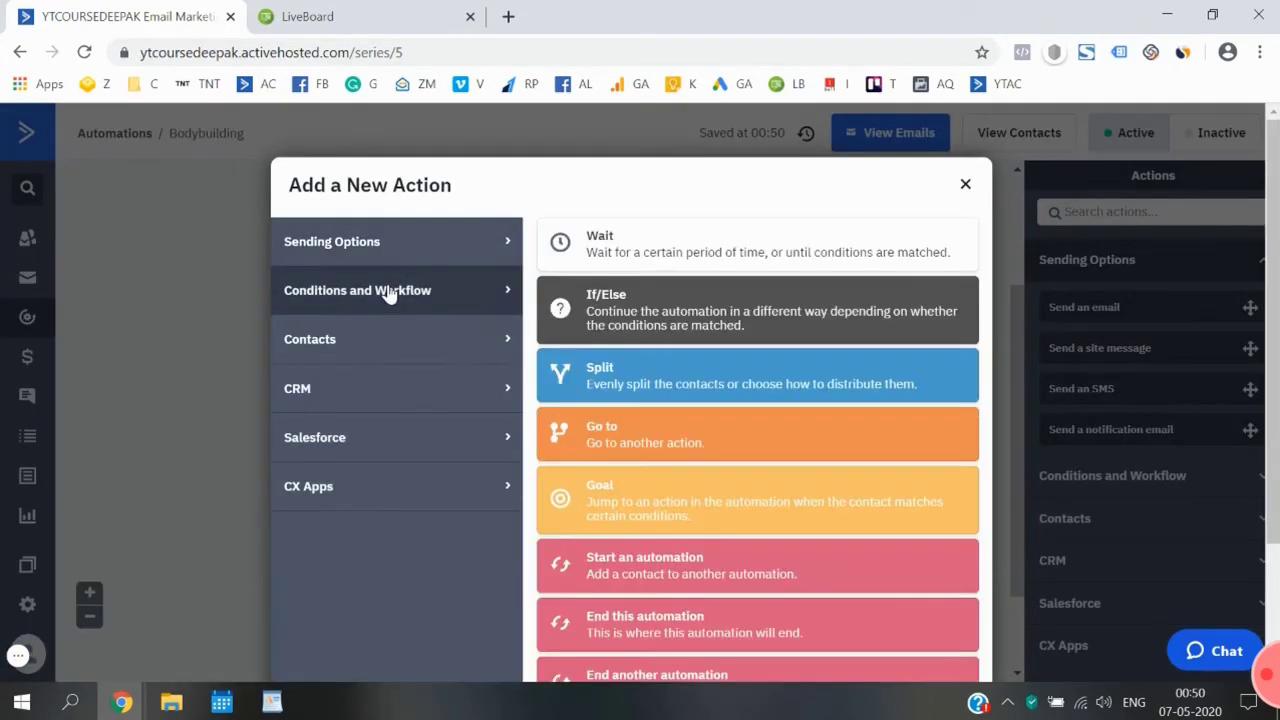
click(591, 254)
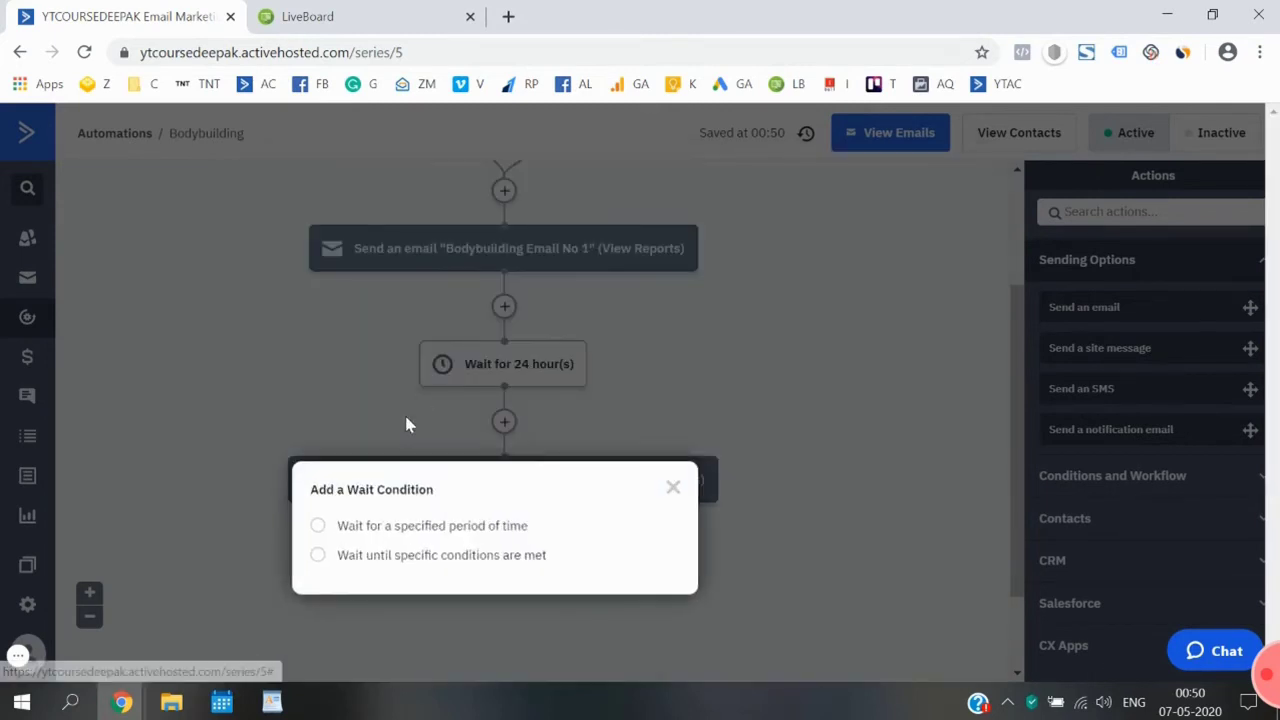
click(366, 528)
double_click(465, 538)
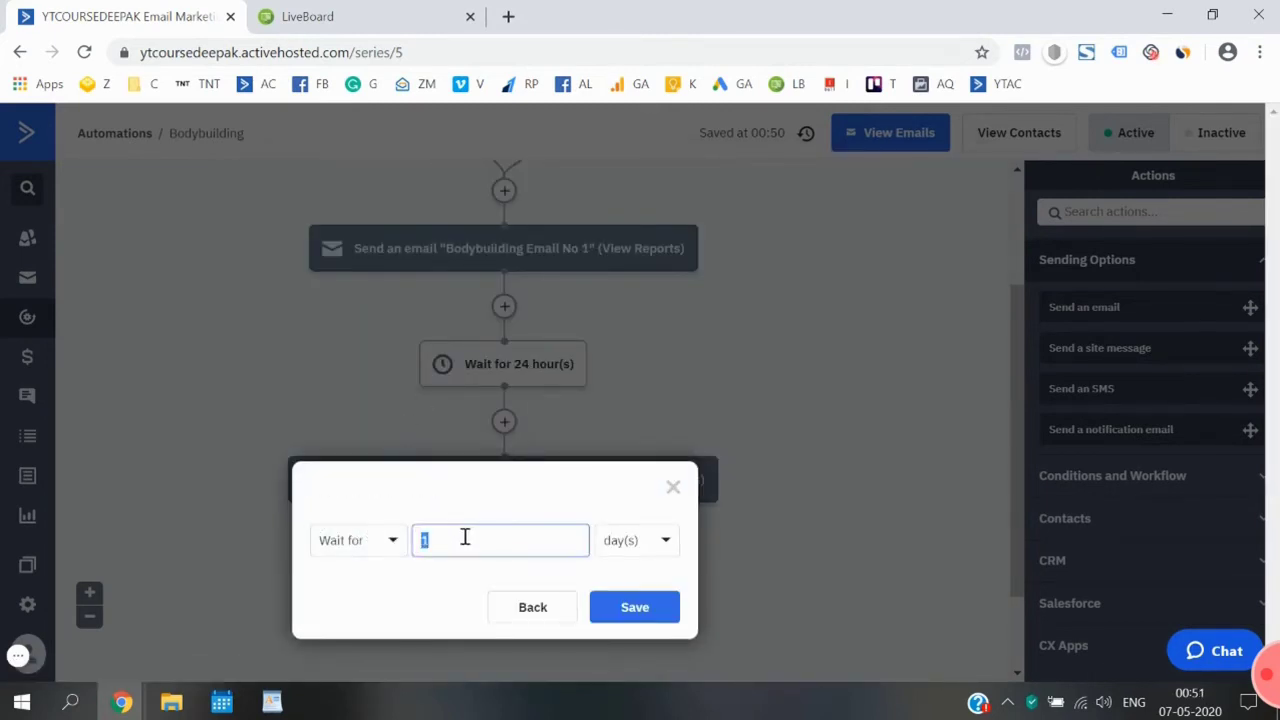
text(12)
click(676, 537)
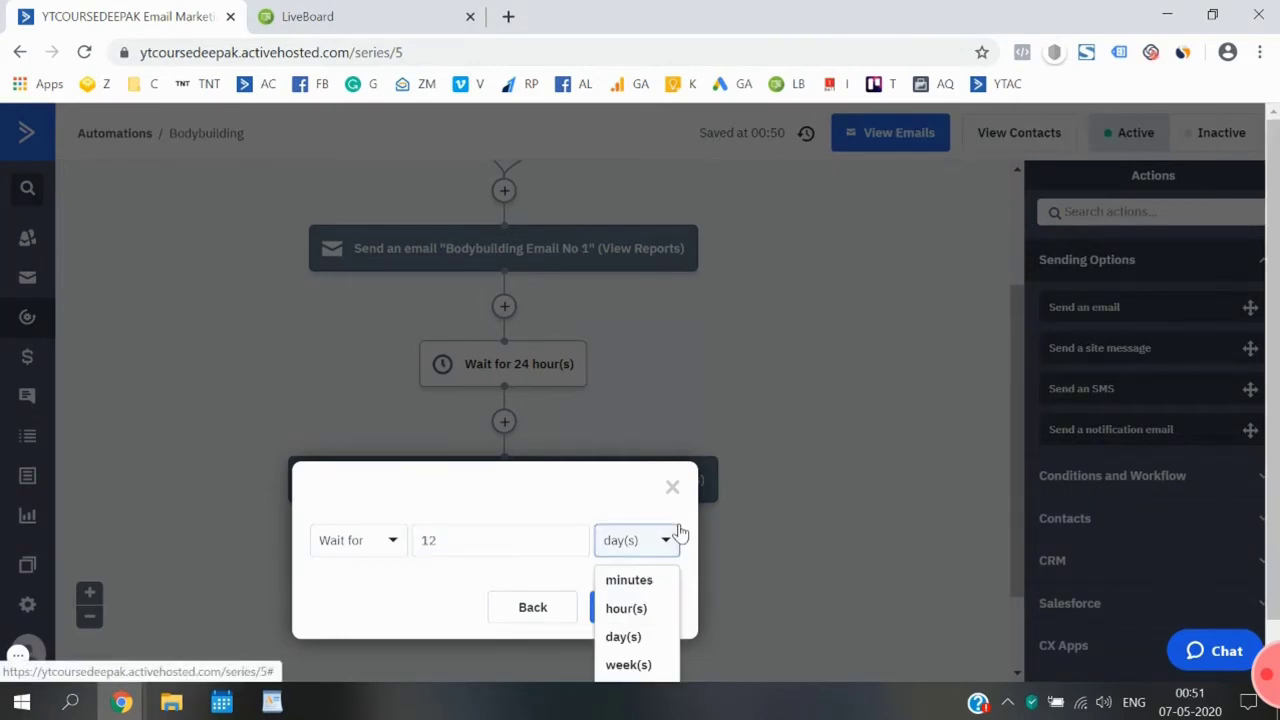
click(630, 607)
click(634, 607)
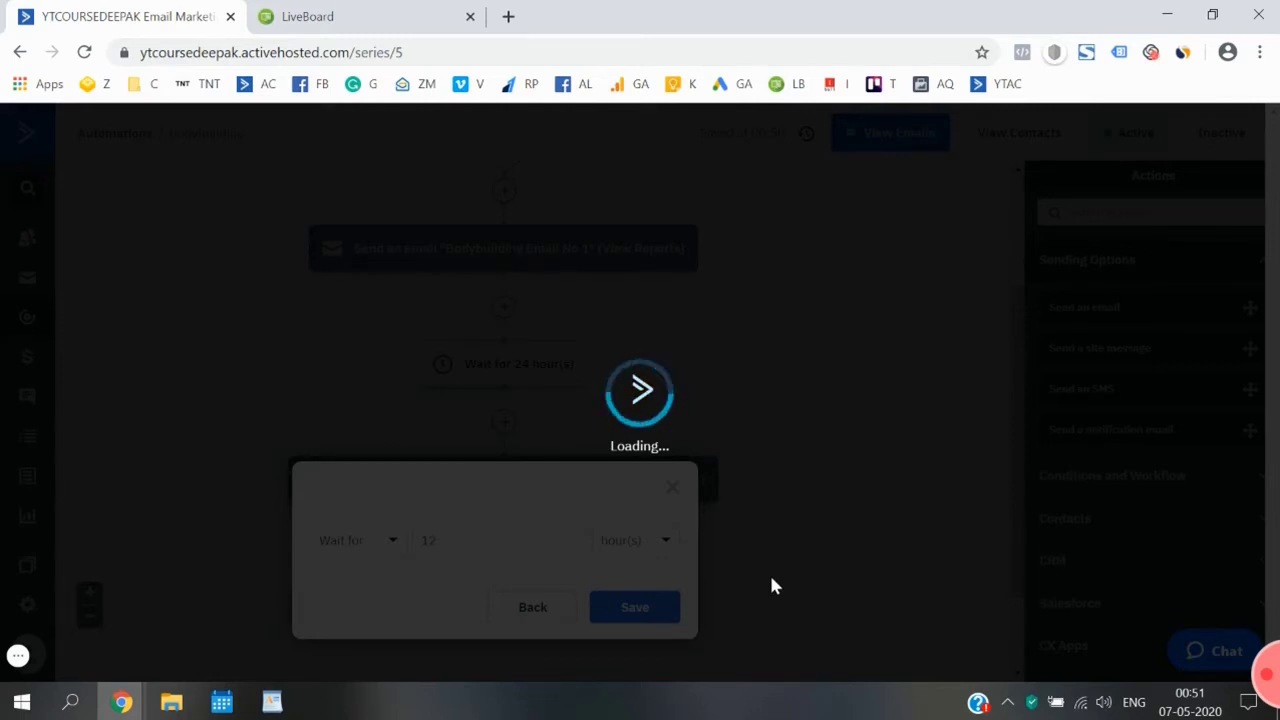
Step: Add a Send an email action after the 12-hour wait, using Copy and Edit on "Bodybuilding Email No 1 (Copy)"
scroll(622, 596, down, 2)
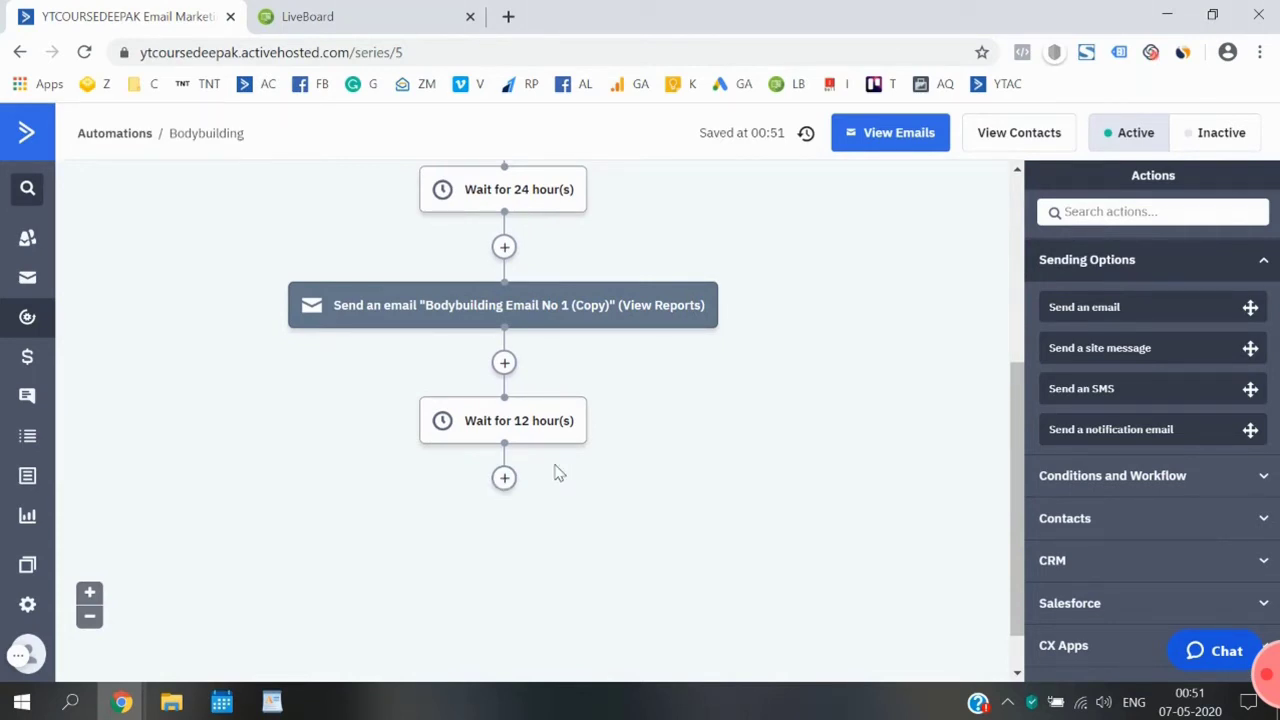
click(499, 481)
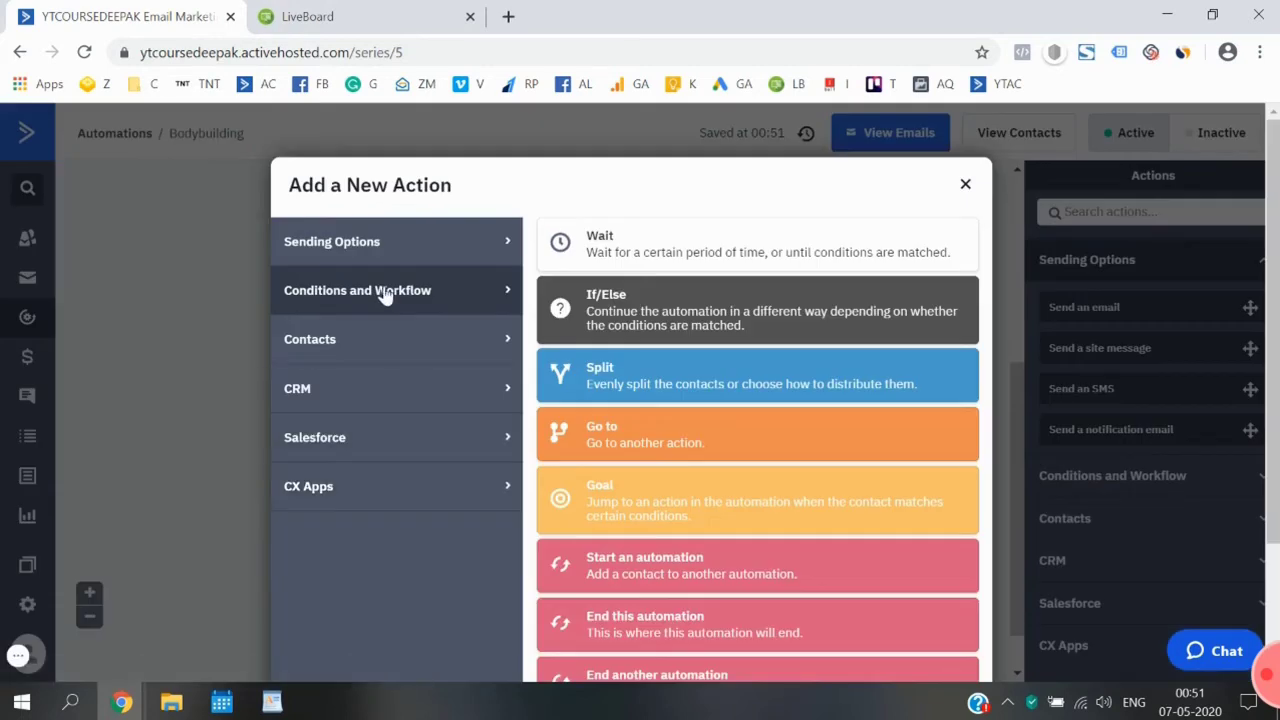
click(370, 240)
click(560, 242)
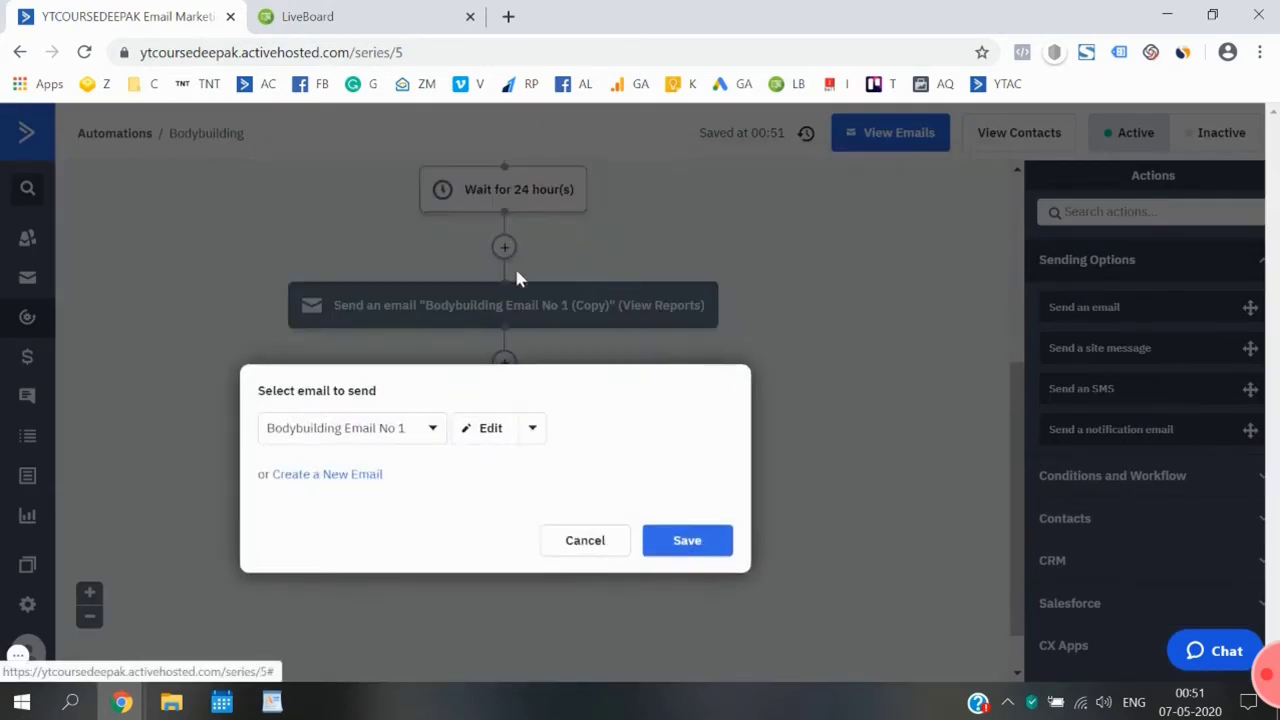
click(398, 428)
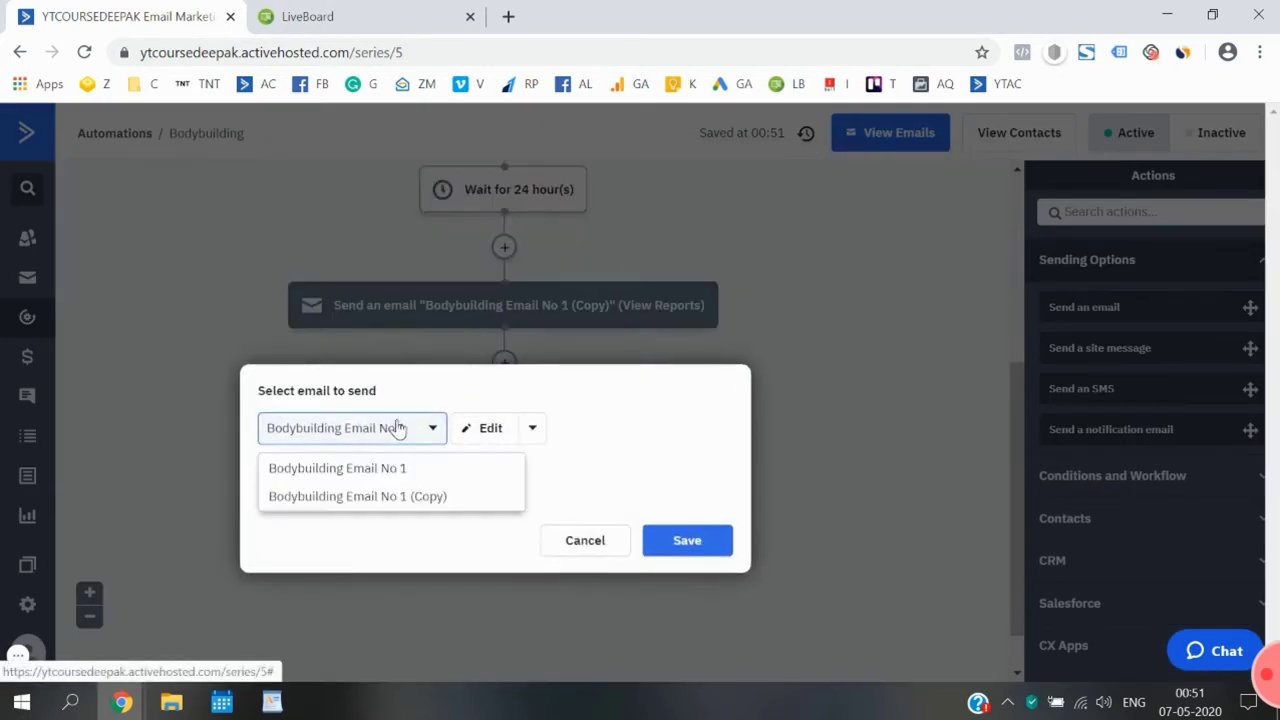
click(382, 494)
click(570, 430)
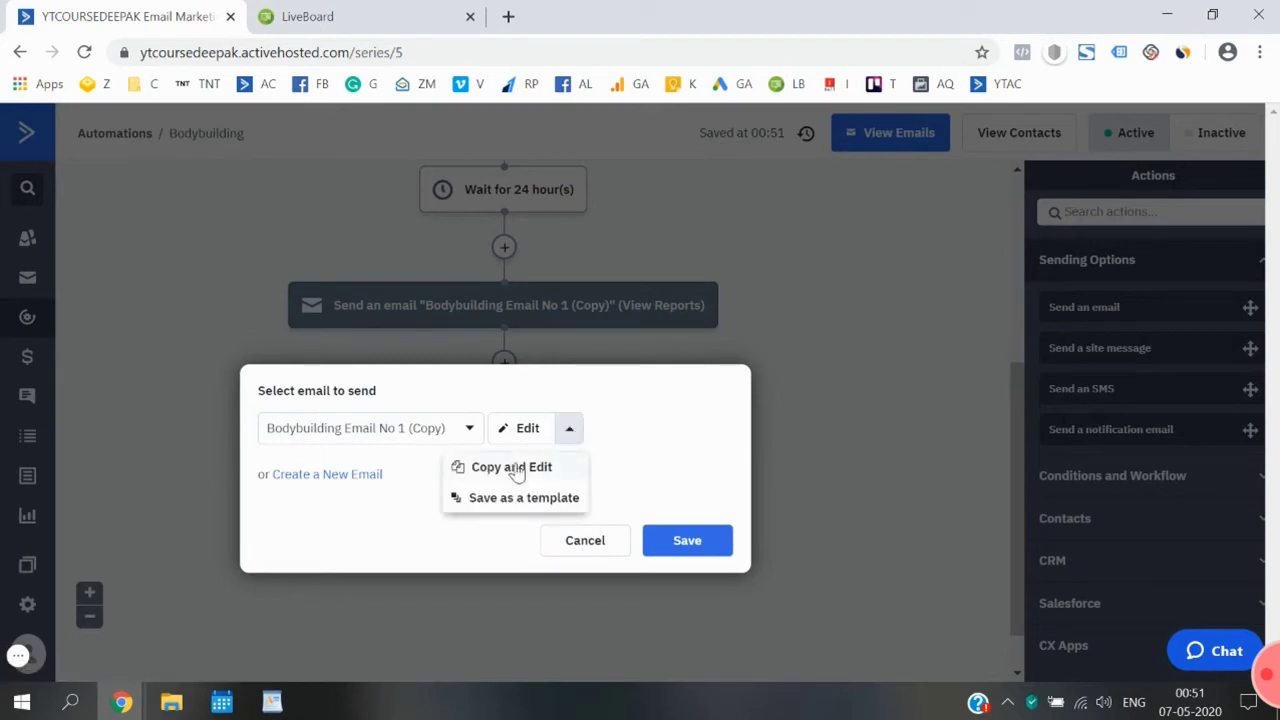
click(527, 468)
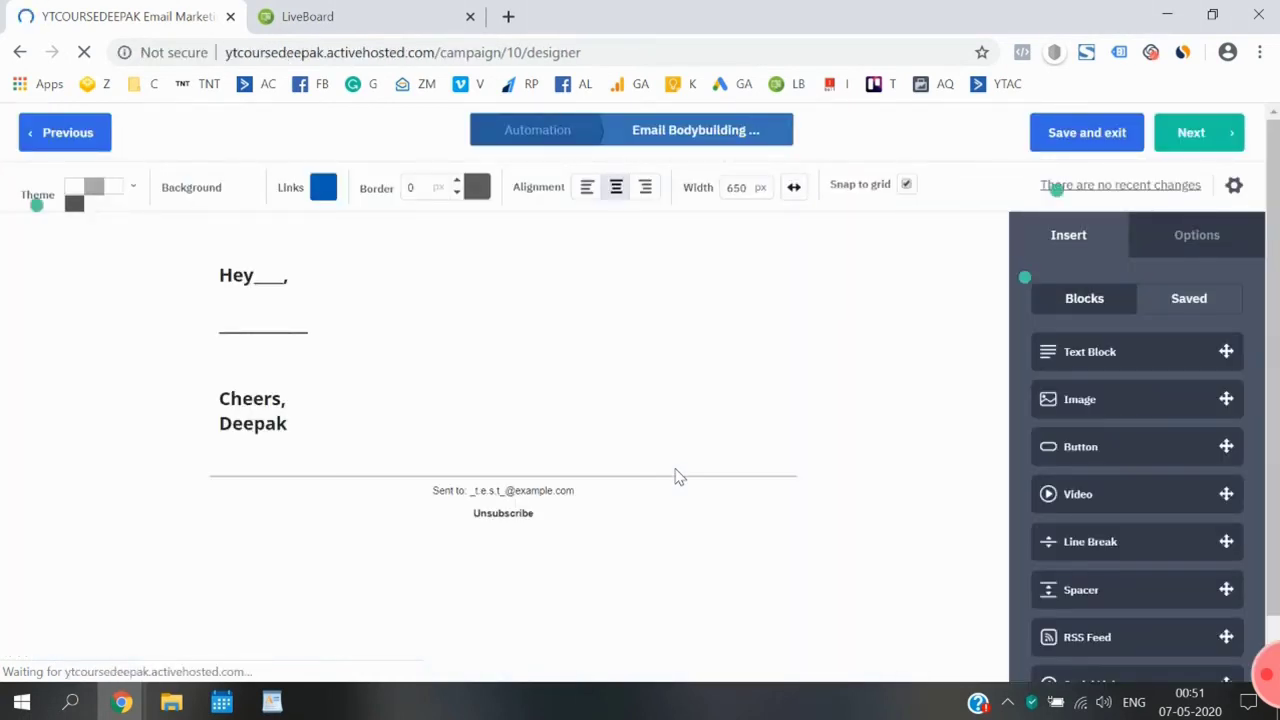
Step: Set the third email's subject to "Did you missed it?" and return to its campaign summary
click(569, 340)
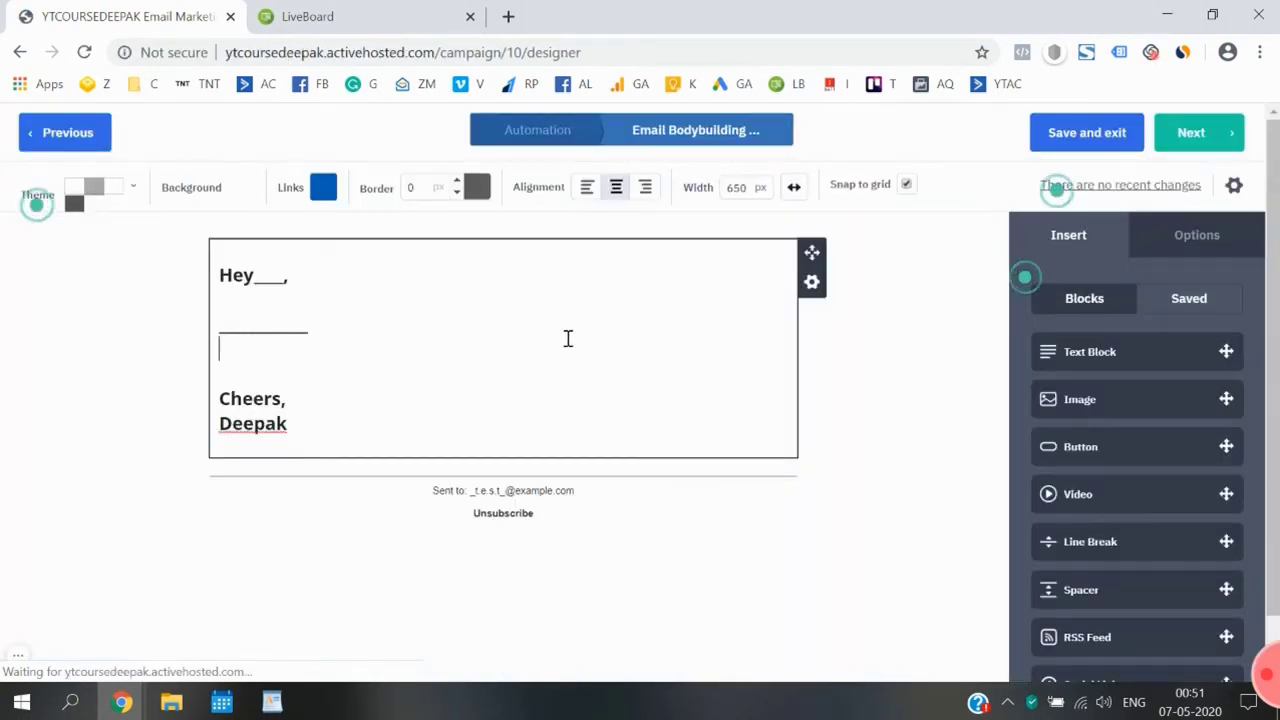
click(1188, 138)
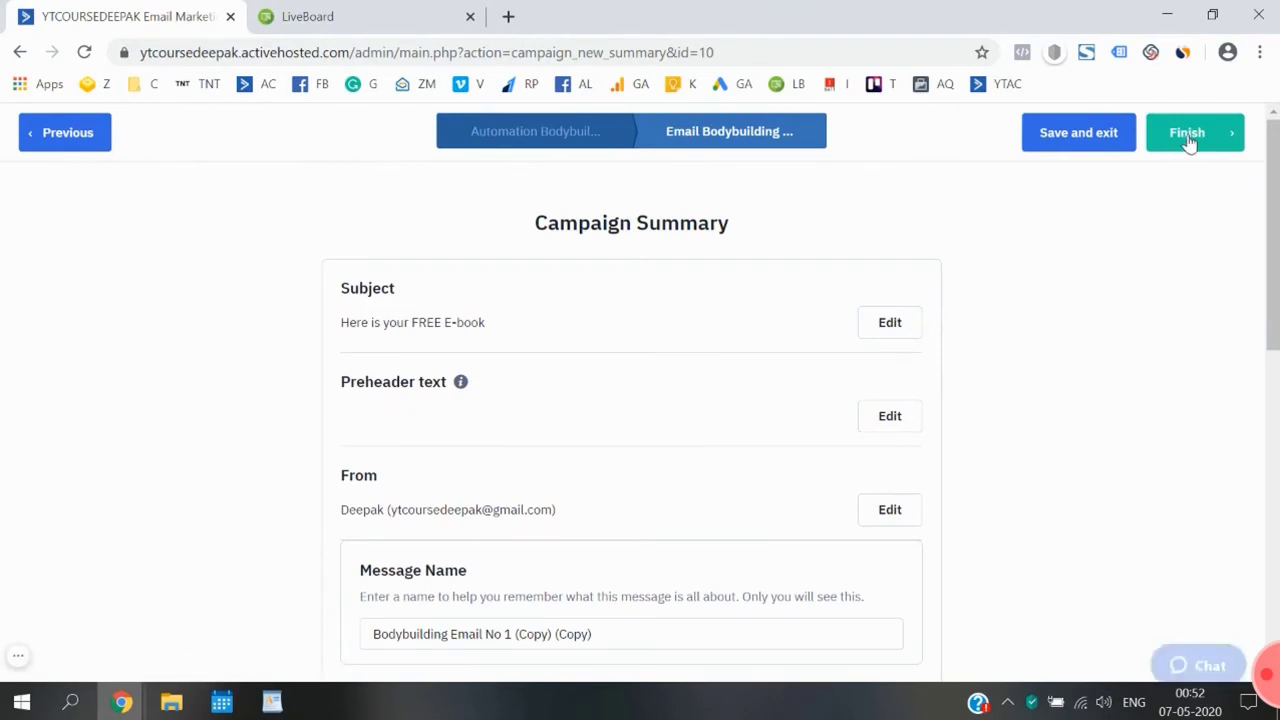
click(869, 333)
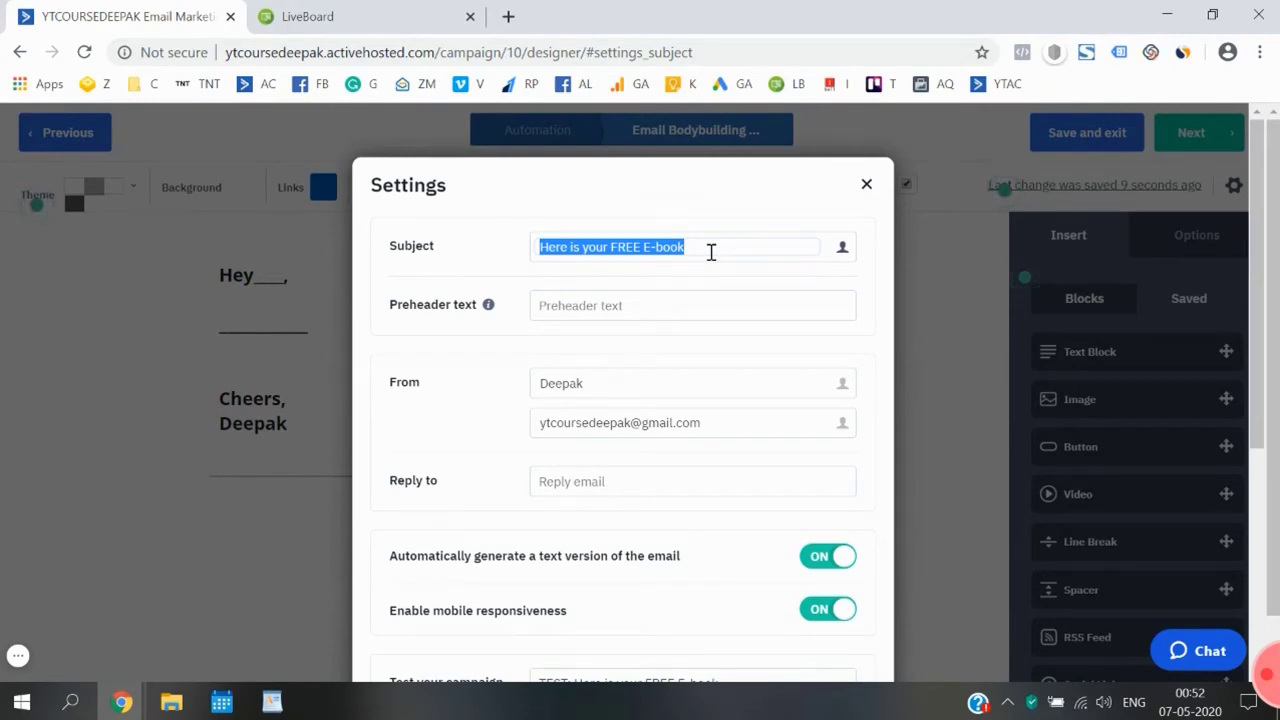
text(Did you missed it?)
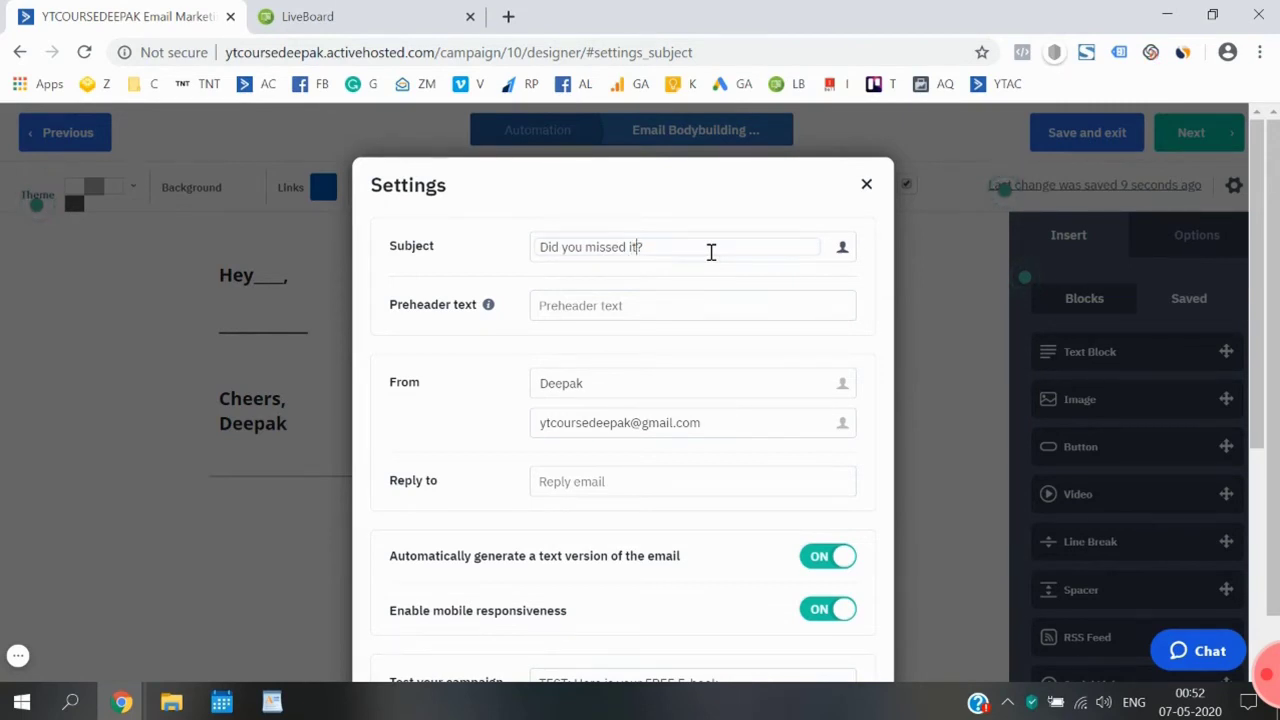
scroll(711, 252, down, 4)
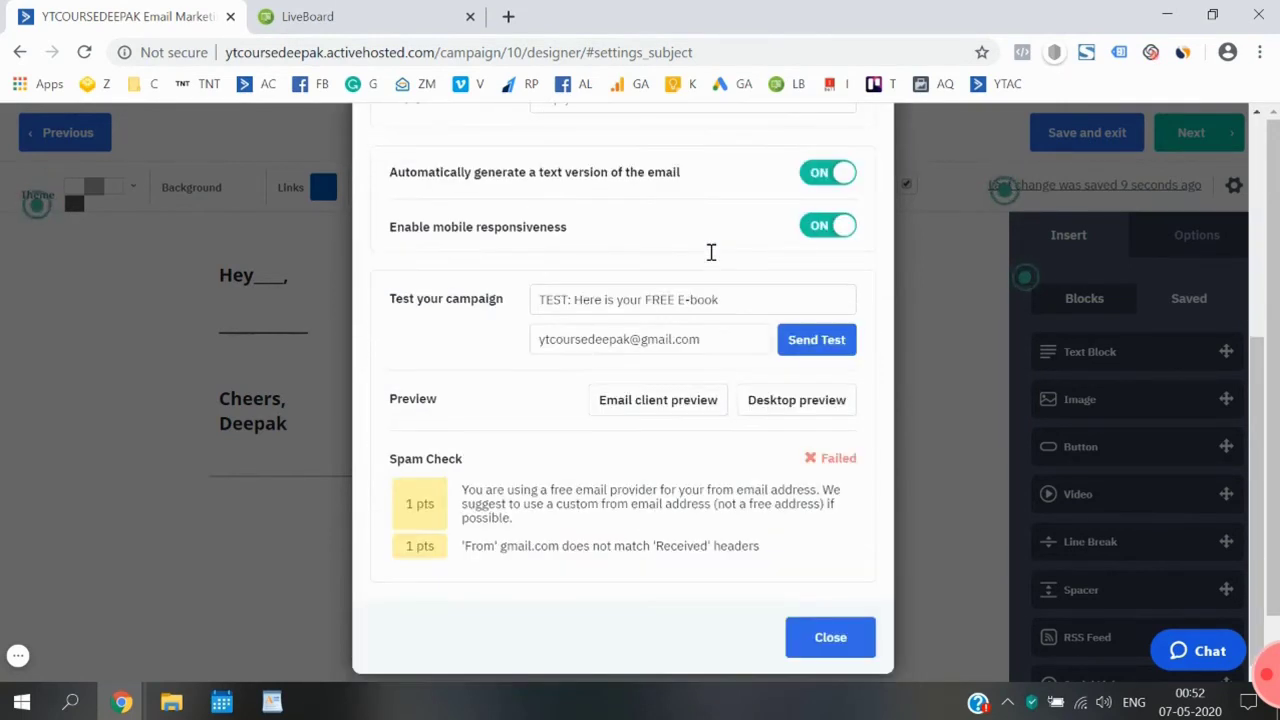
click(829, 640)
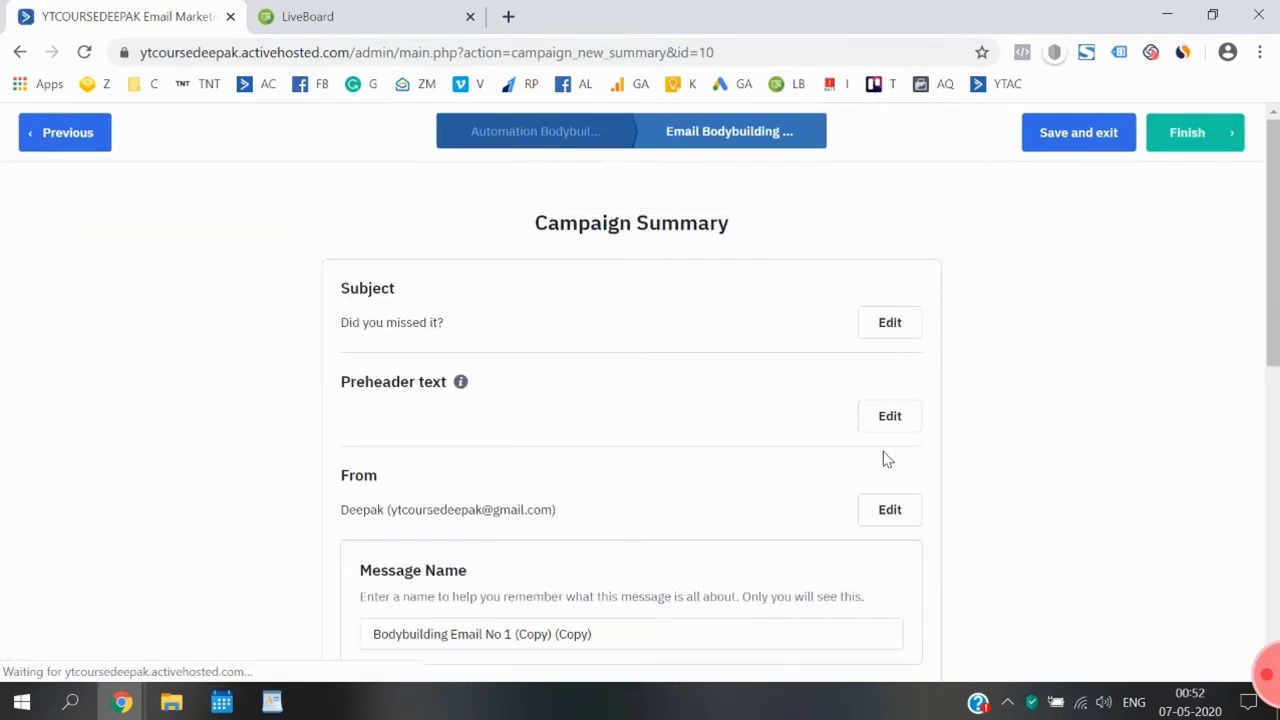
Step: Rename the third email's message as "Did you missed it?" in the campaign summary
scroll(883, 459, down, 10)
scroll(994, 363, up, 10)
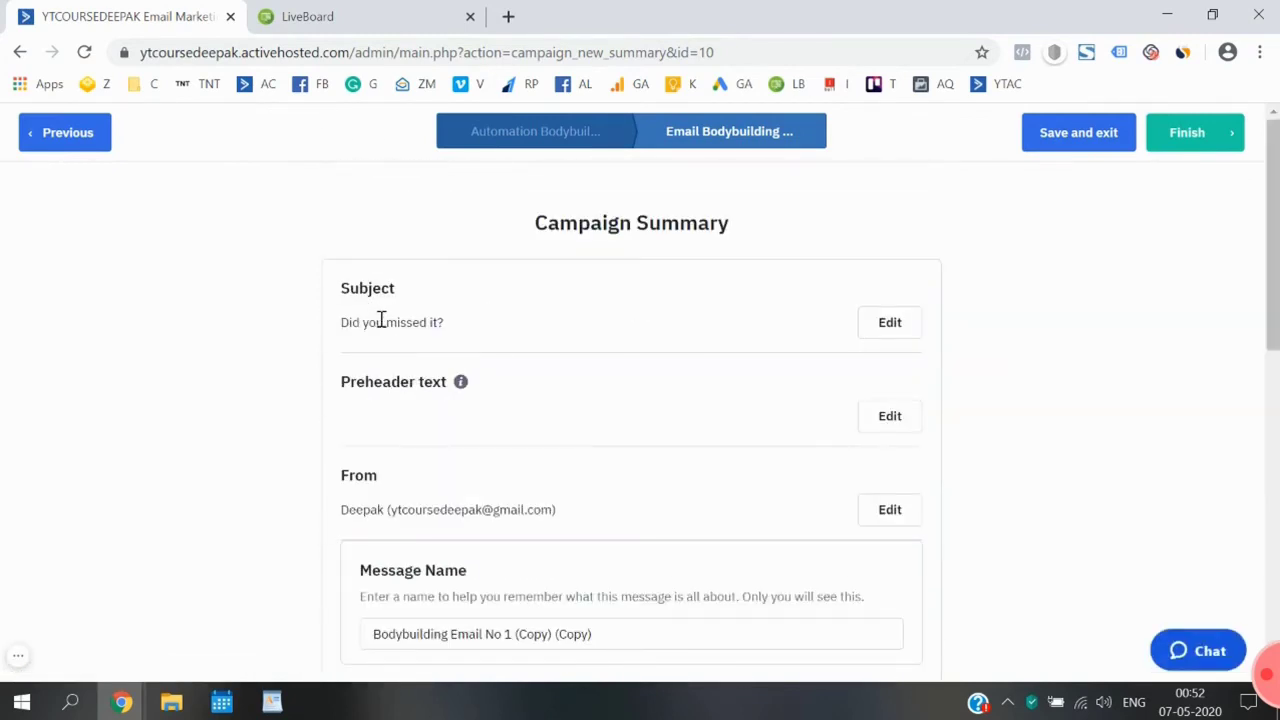
scroll(492, 514, down, 3)
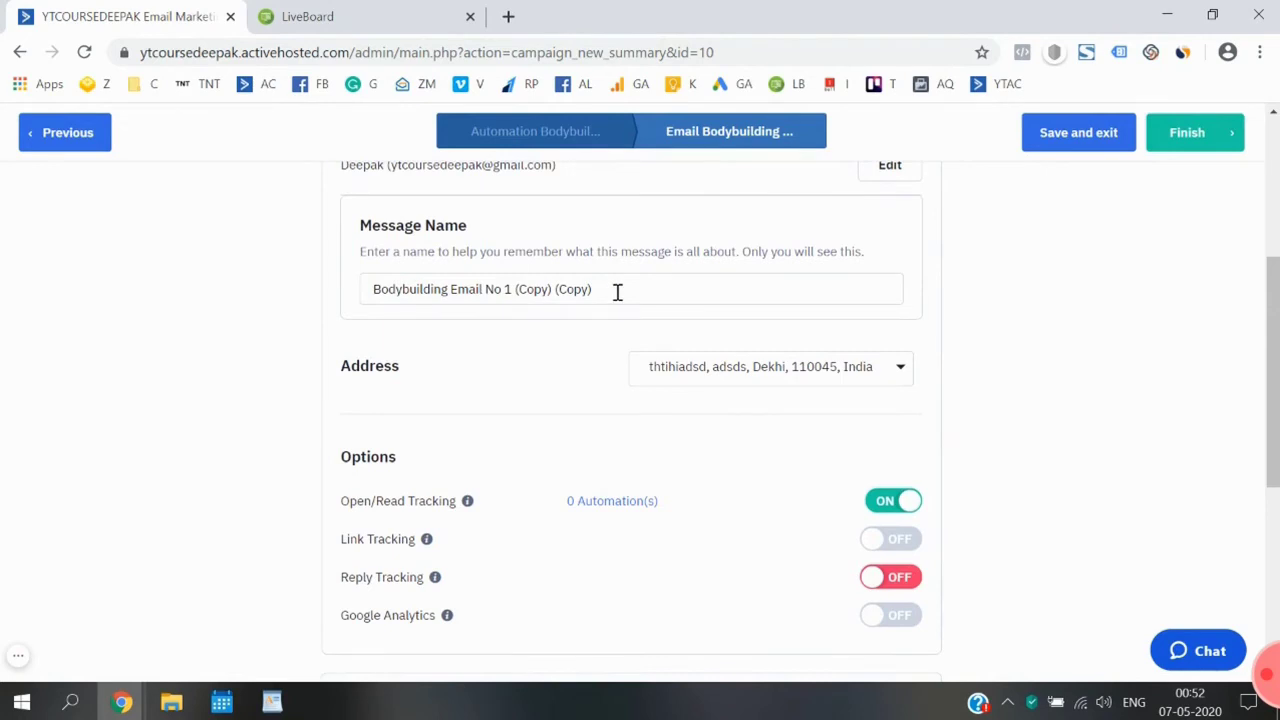
drag(617, 291, 505, 296)
key(ctrl+a)
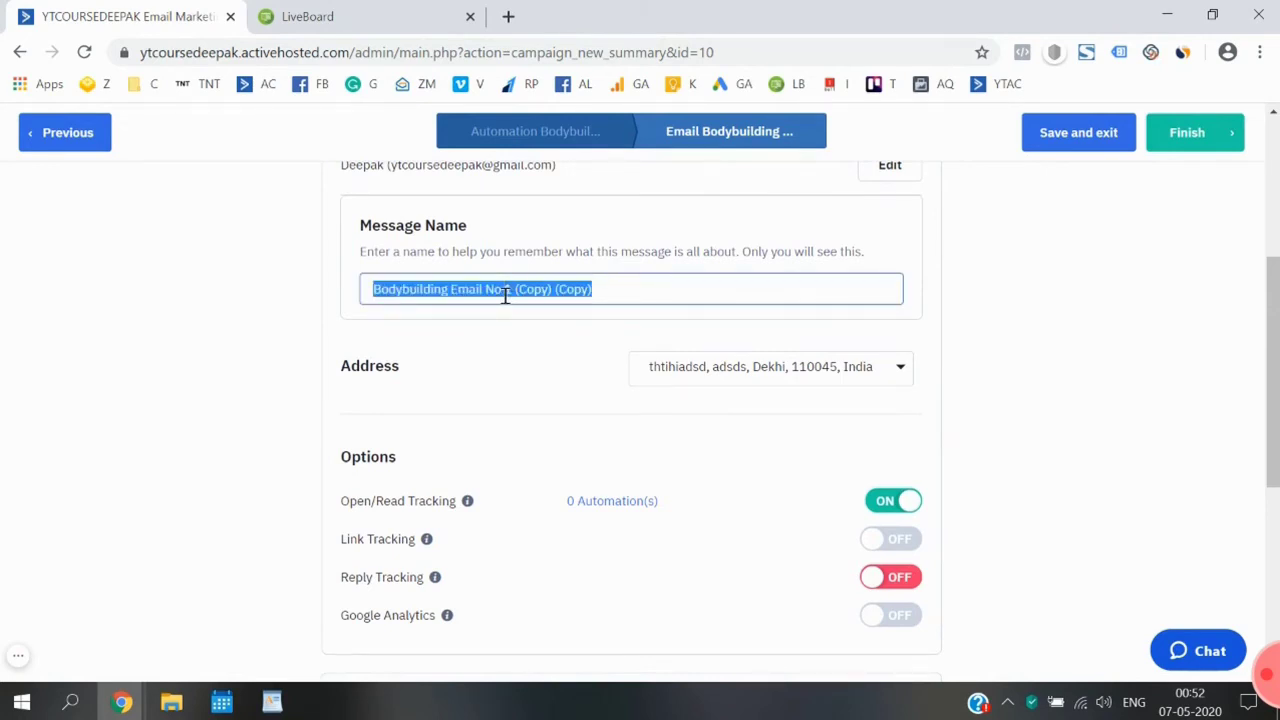
text(Did you missed it?)
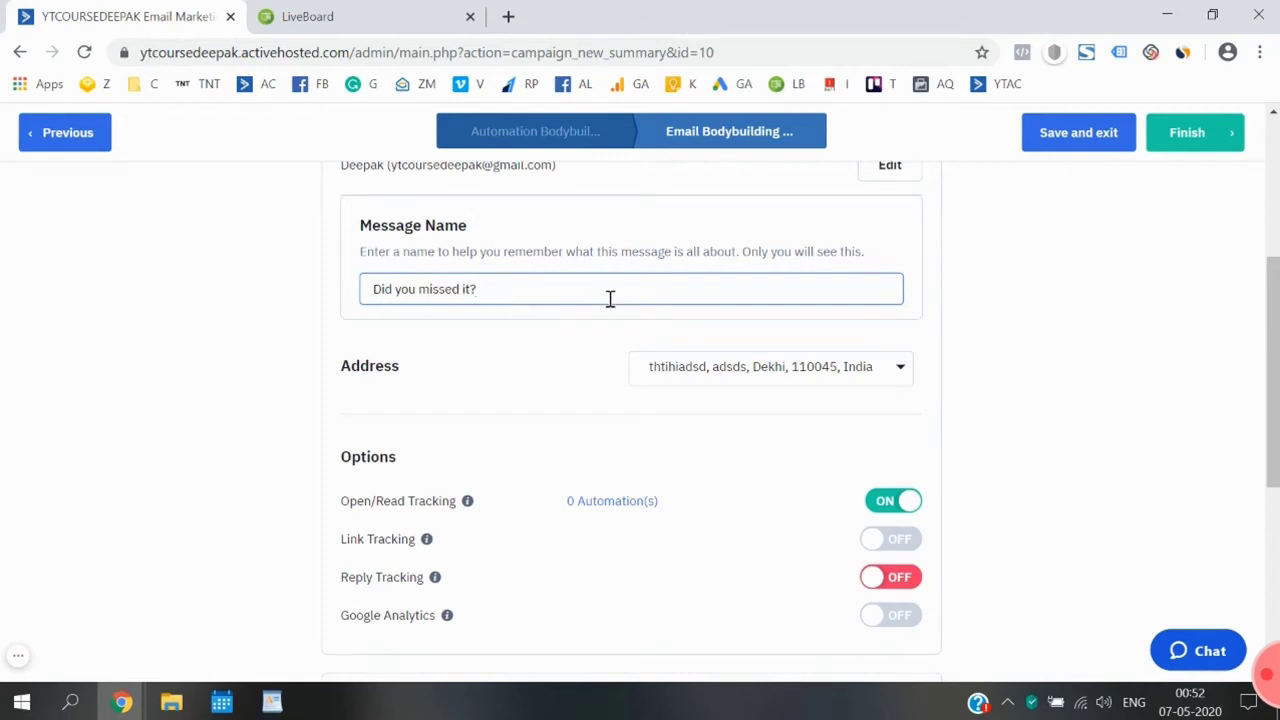
click(921, 328)
scroll(921, 328, up, 4)
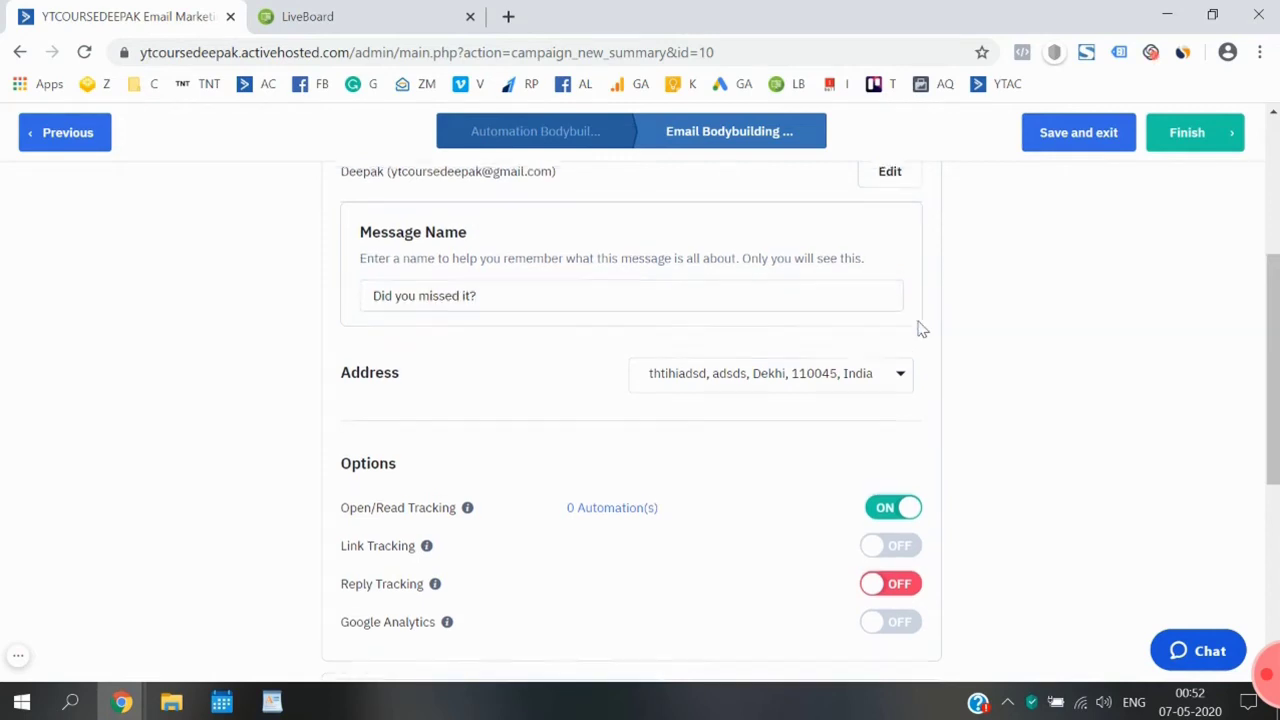
Step: Review the third email's campaign summary, including the spam check, sender address, subject and message name
scroll(360, 343, down, 7)
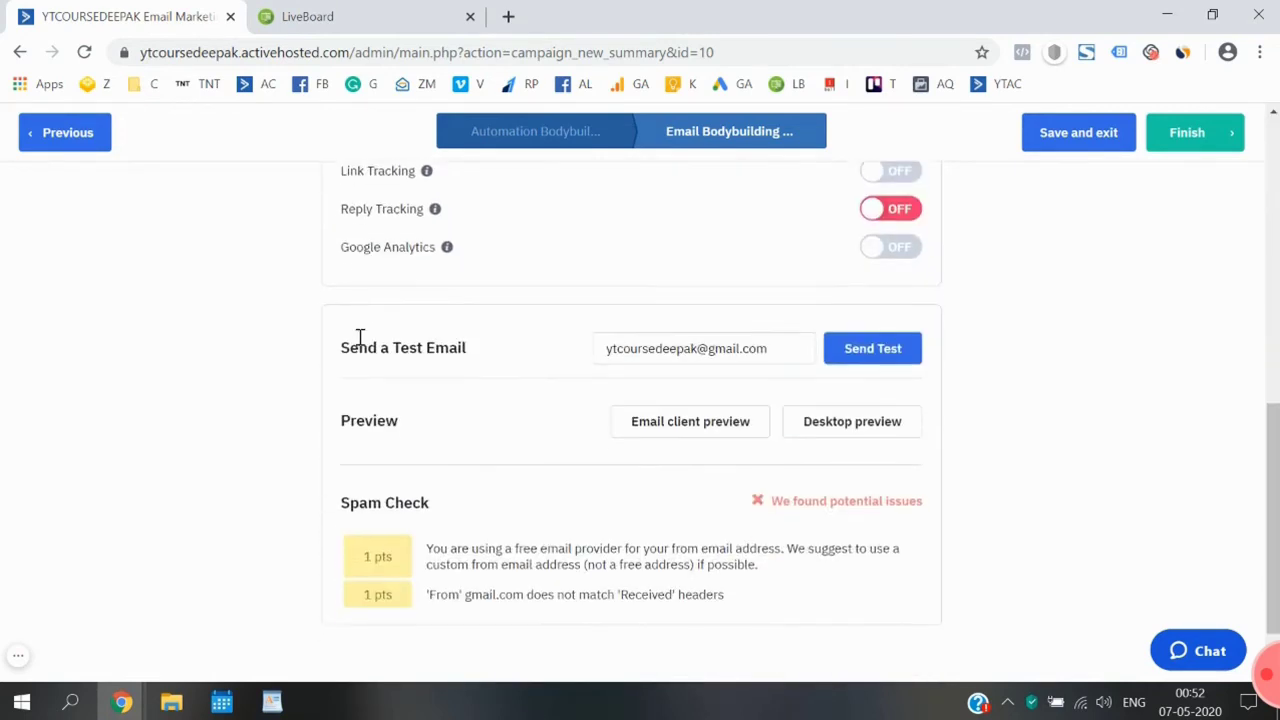
scroll(677, 480, up, 5)
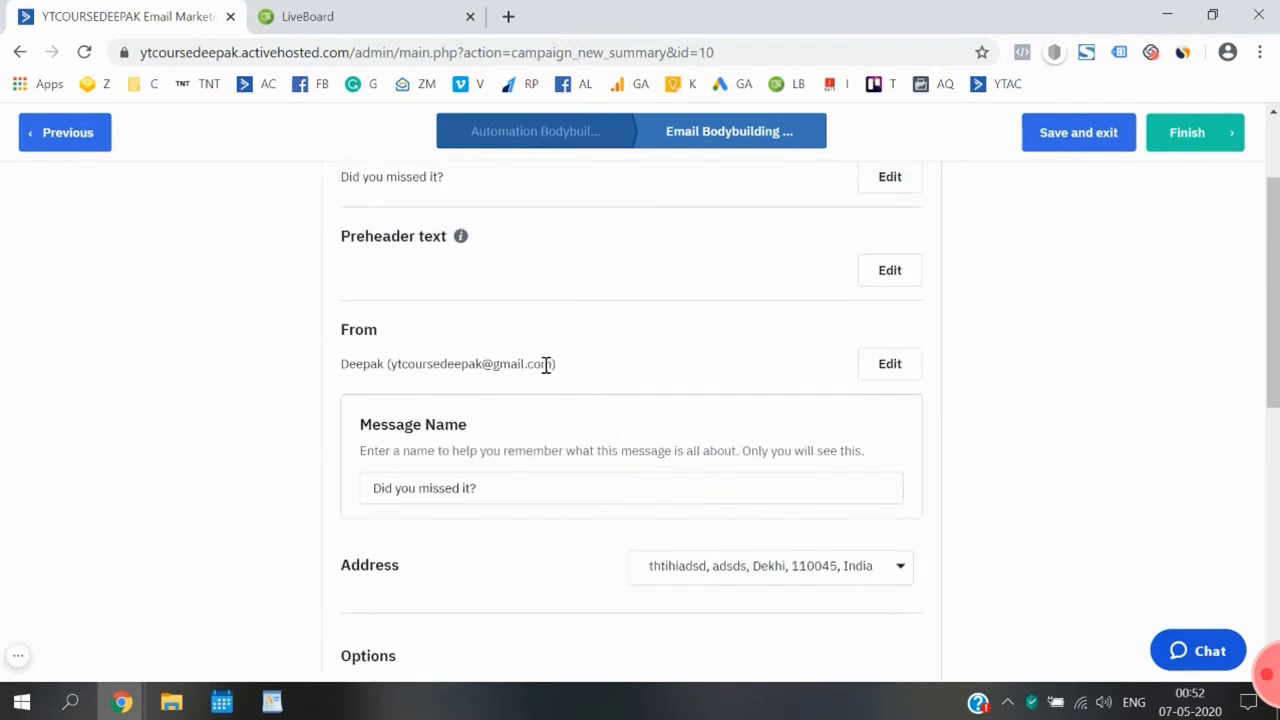
drag(543, 363, 500, 364)
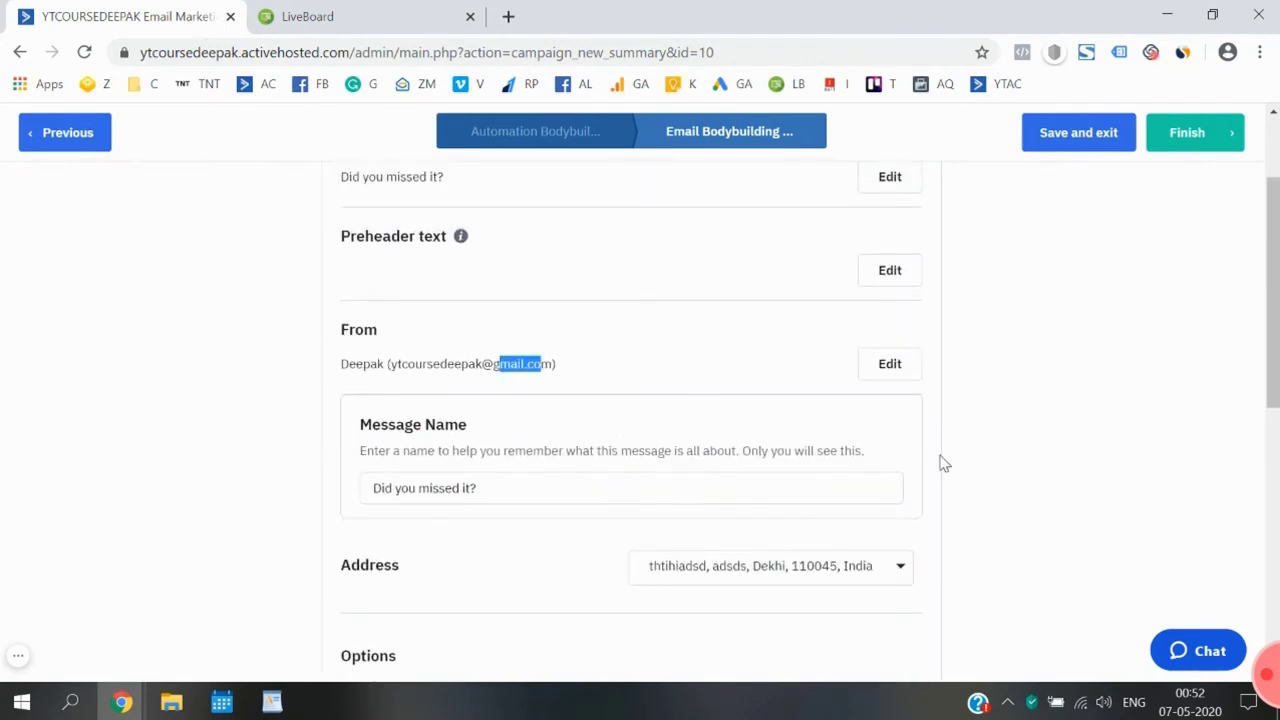
click(1037, 469)
scroll(1037, 469, down, 5)
scroll(889, 486, up, 8)
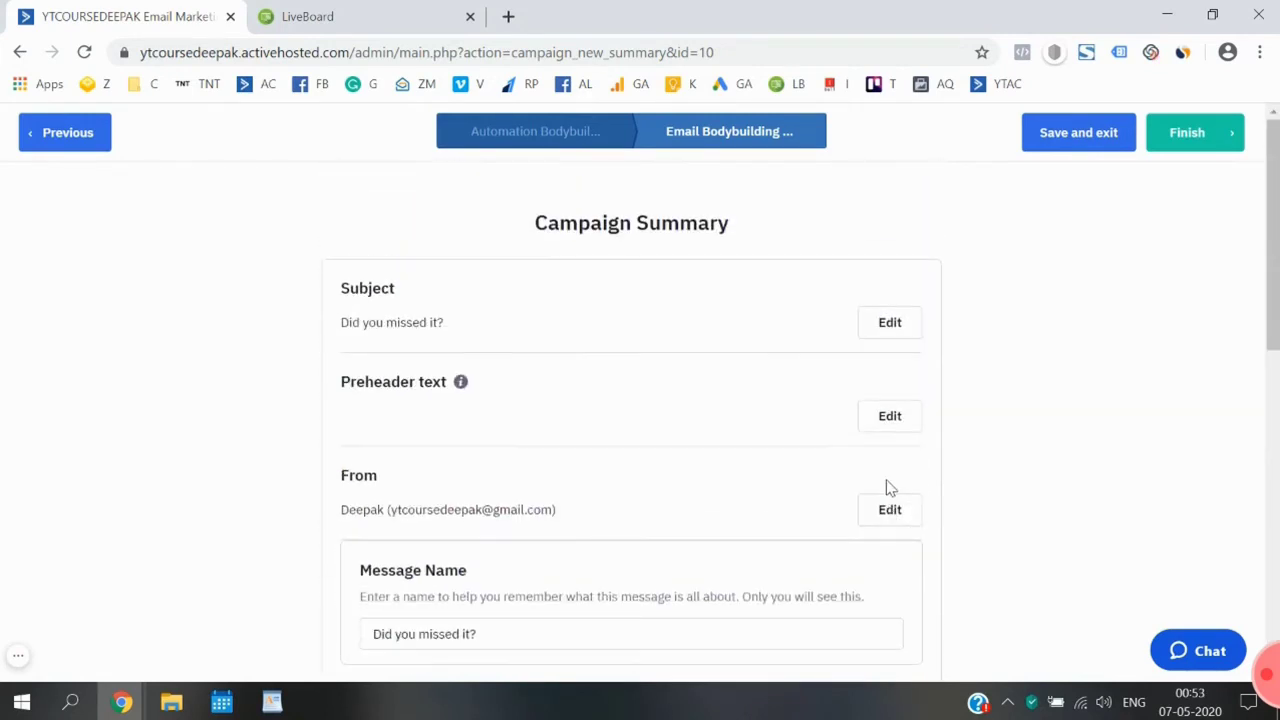
scroll(889, 486, down, 8)
scroll(906, 473, up, 8)
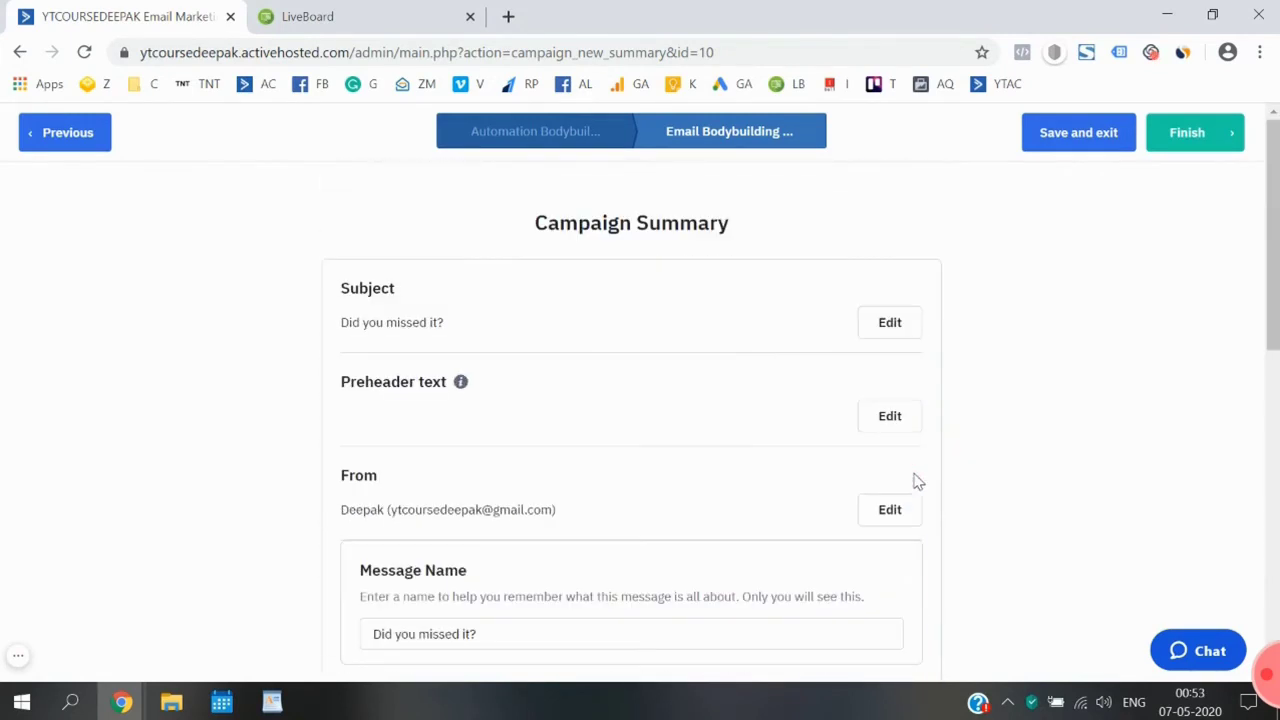
Step: Finish the third email and look through the Bodybuilding automation down to the "Did you missed it?" email
click(1185, 131)
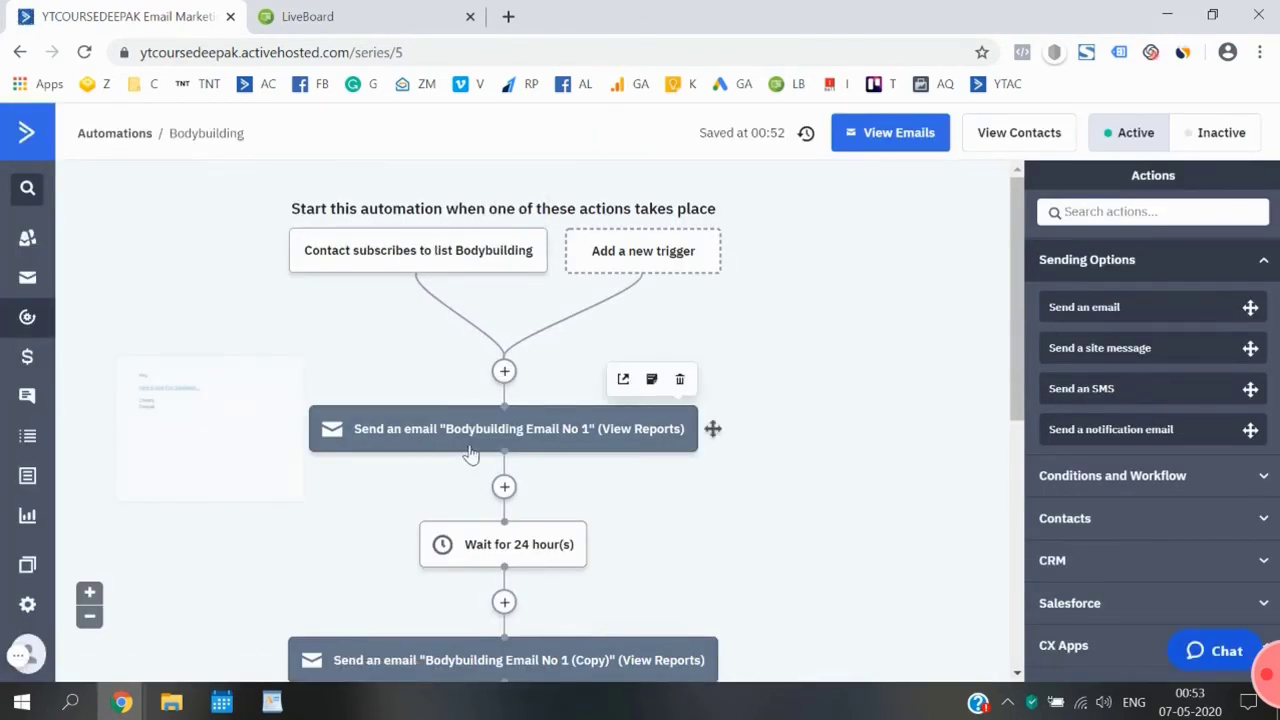
scroll(320, 565, down, 1)
mouse_move(506, 527)
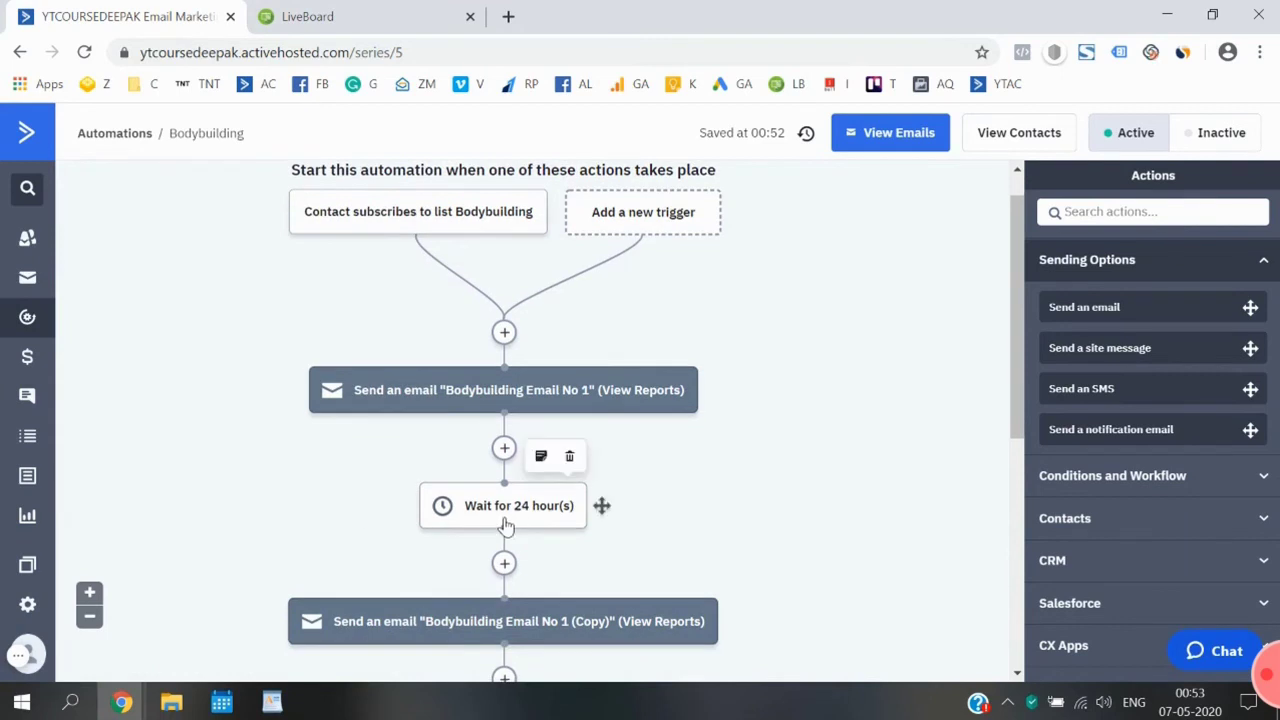
scroll(330, 517, down, 3)
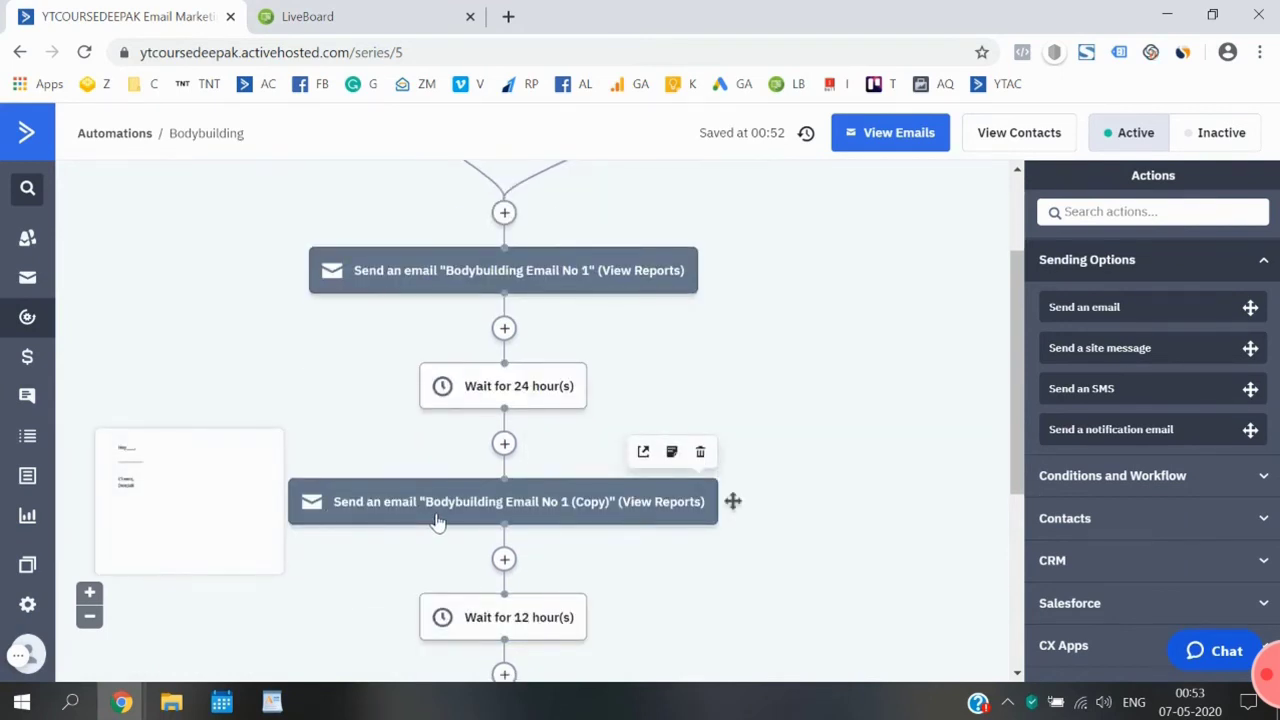
scroll(437, 521, down, 3)
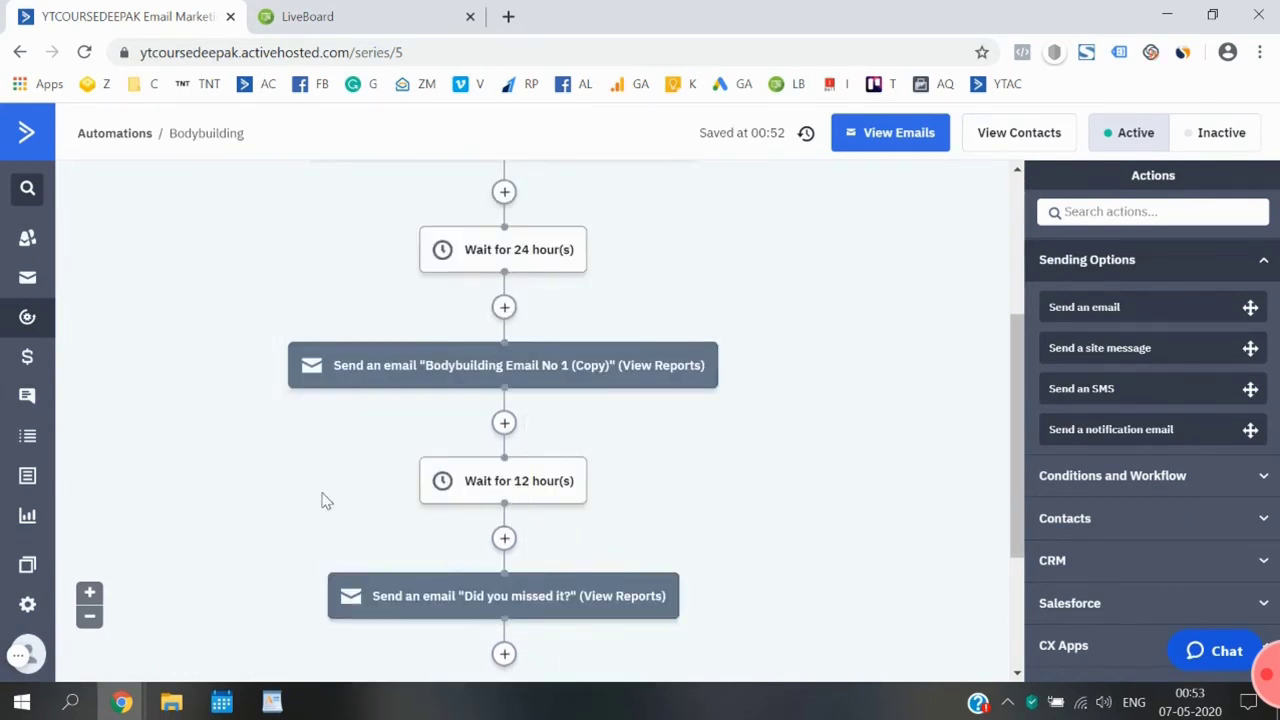
scroll(322, 500, down, 2)
scroll(434, 572, down, 1)
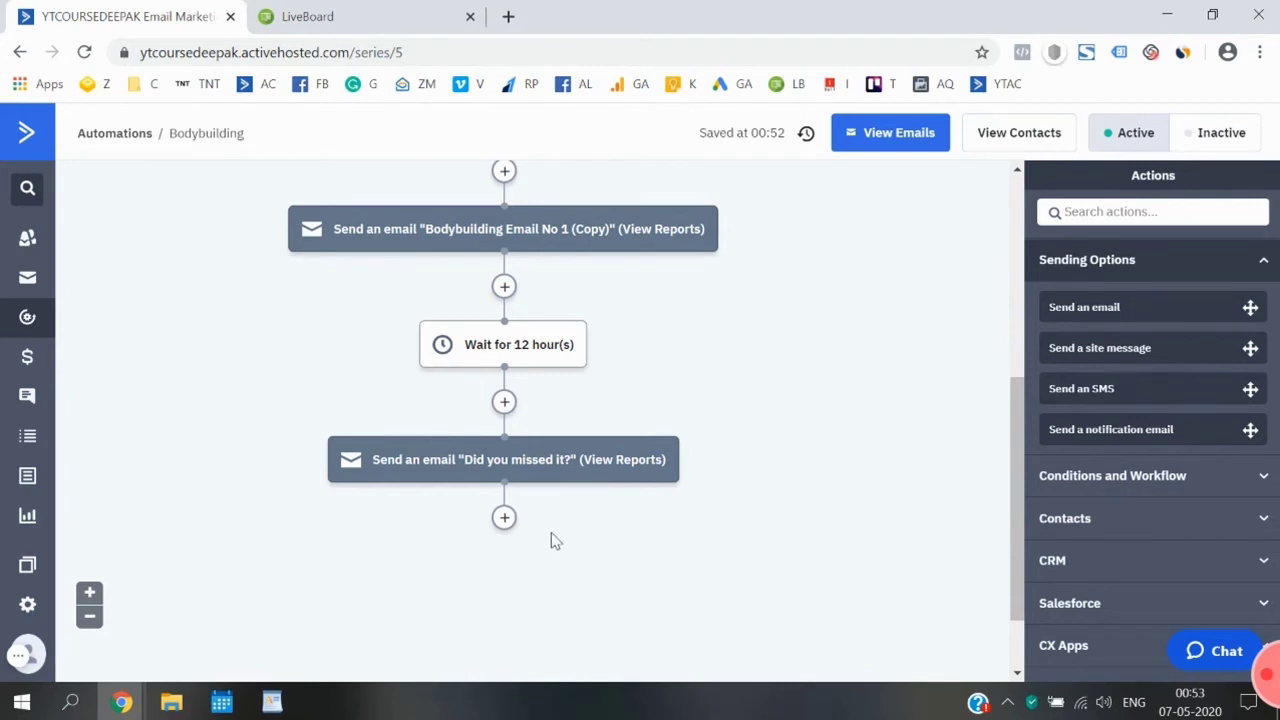
Step: Add a Wait action after the "Did you missed it?" email that waits until specific conditions are met
click(504, 518)
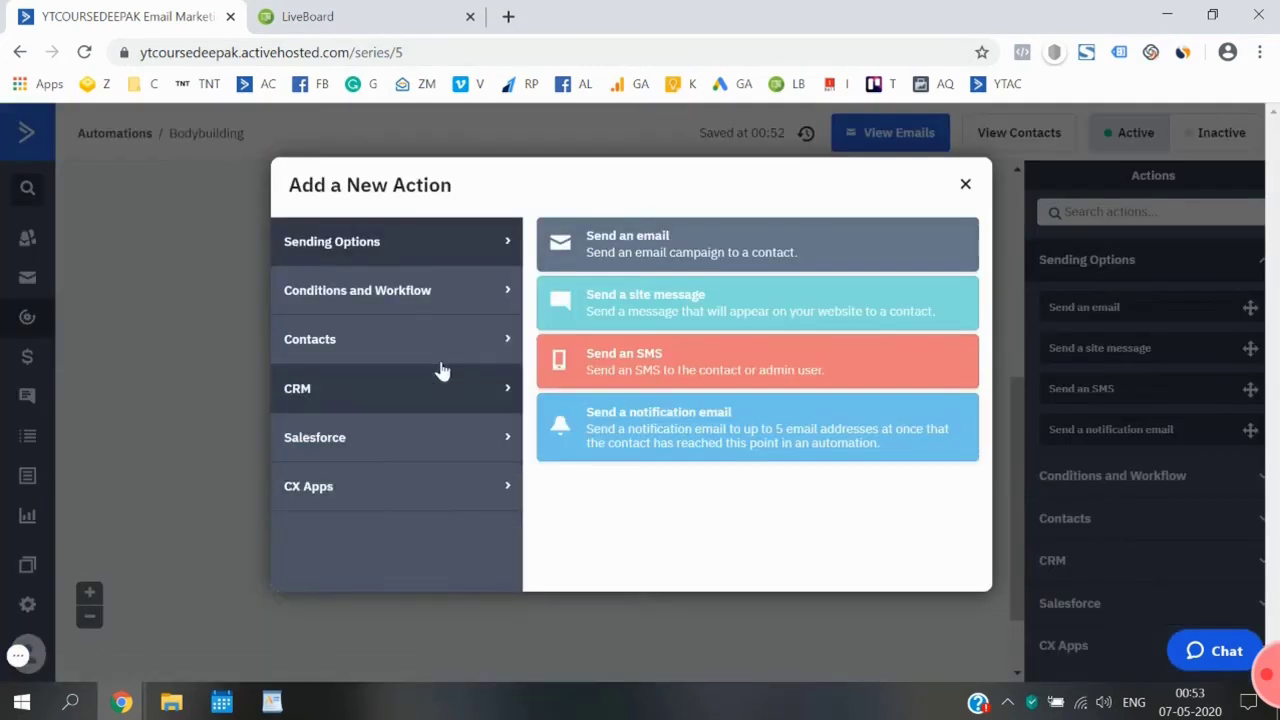
click(414, 294)
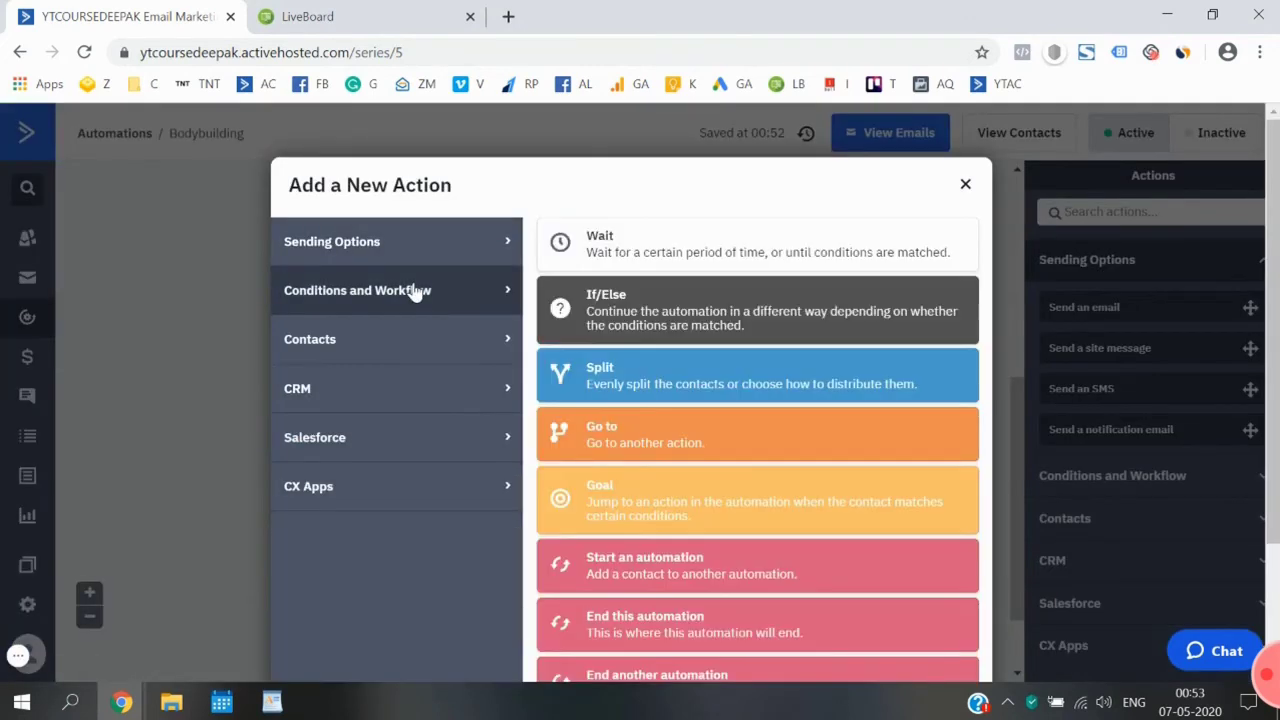
click(630, 243)
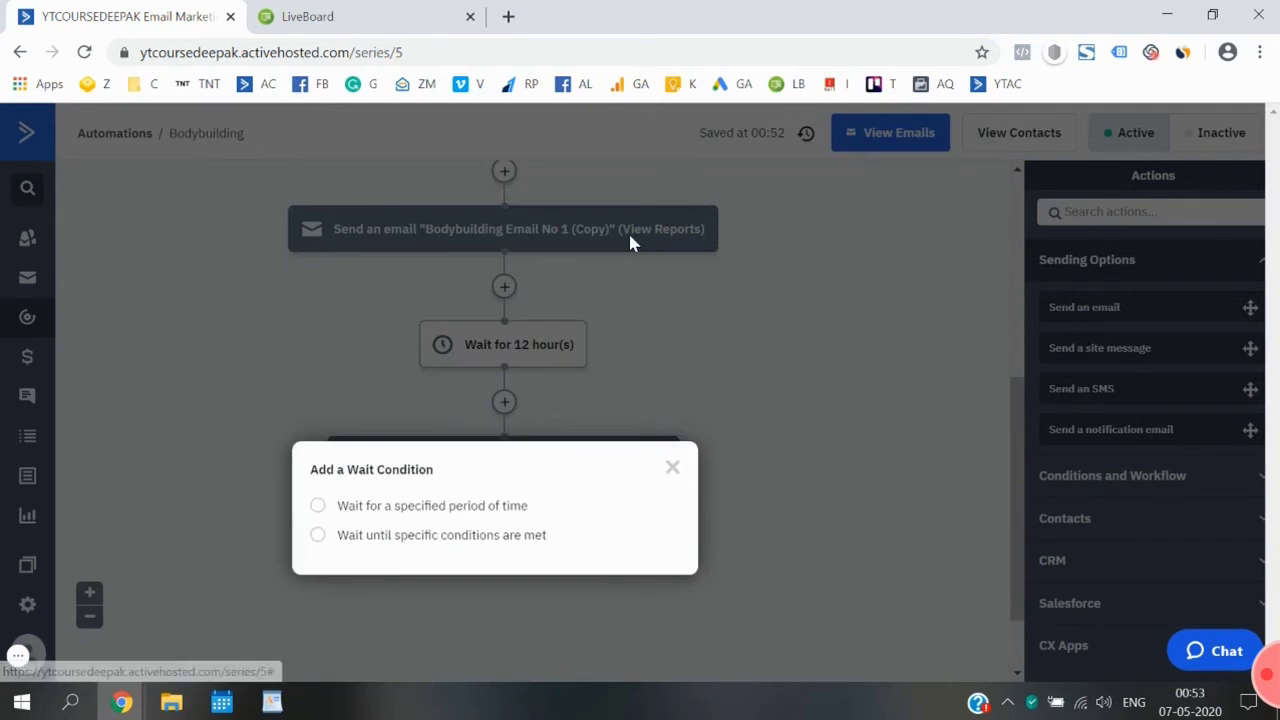
click(393, 537)
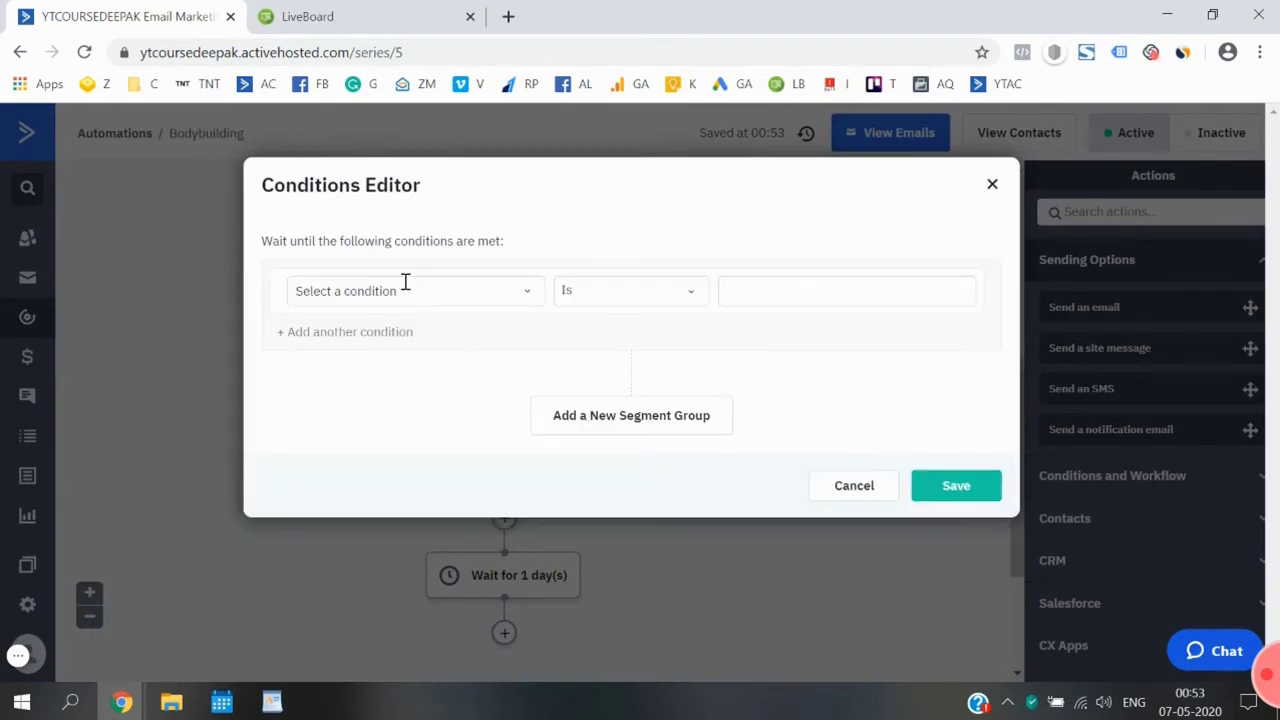
Step: Set the wait condition to Current time (Contact's Timezone) Is 18 (6PM) and save the wait action
click(405, 282)
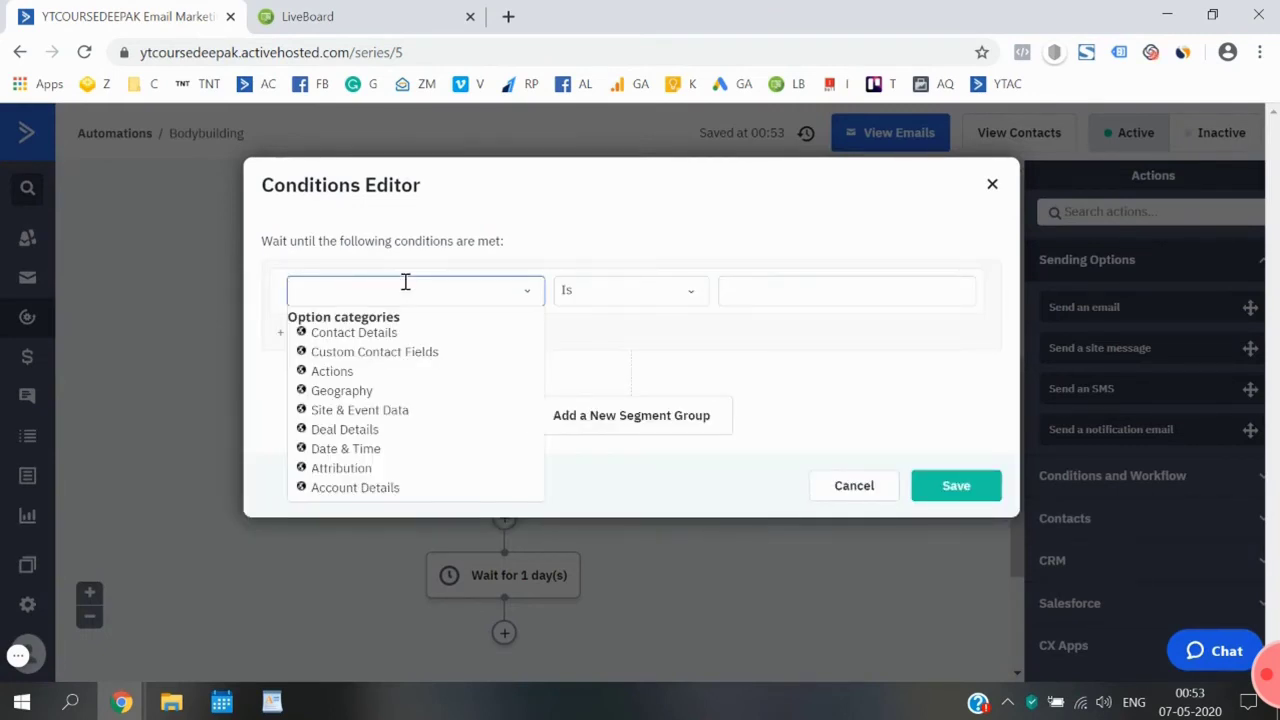
text(time)
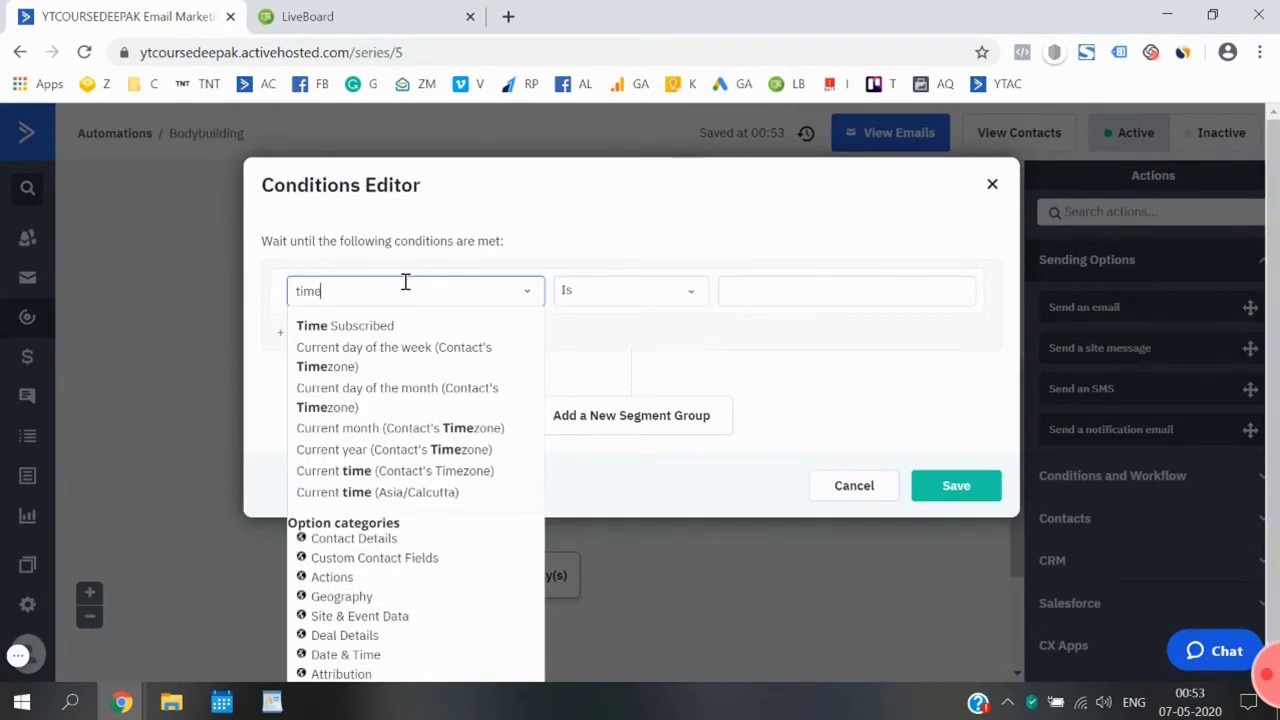
click(408, 476)
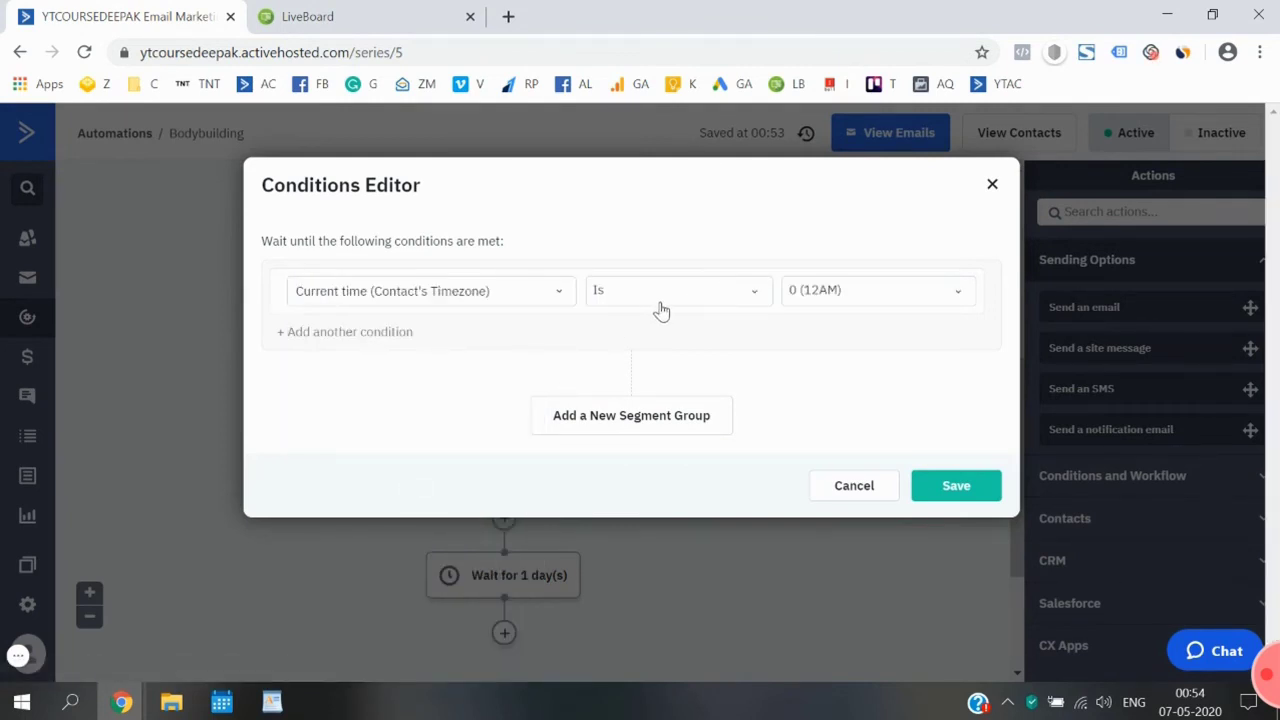
click(837, 303)
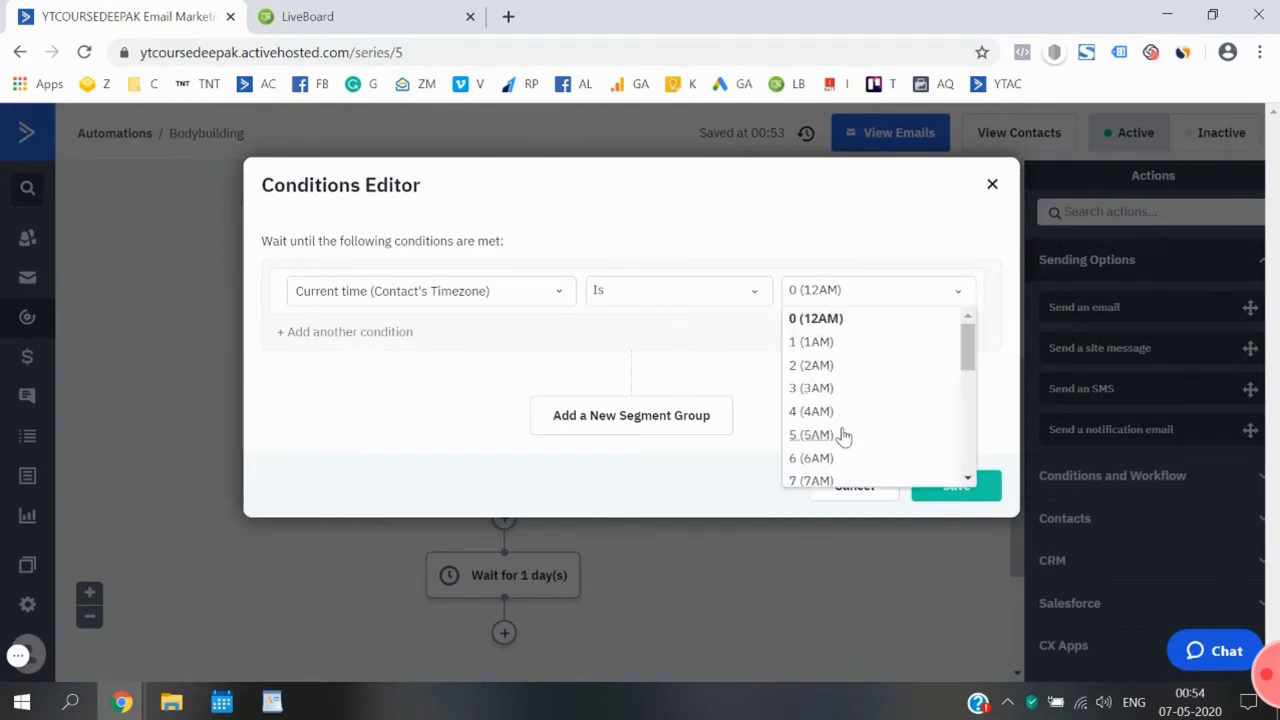
scroll(843, 434, down, 3)
scroll(843, 437, down, 2)
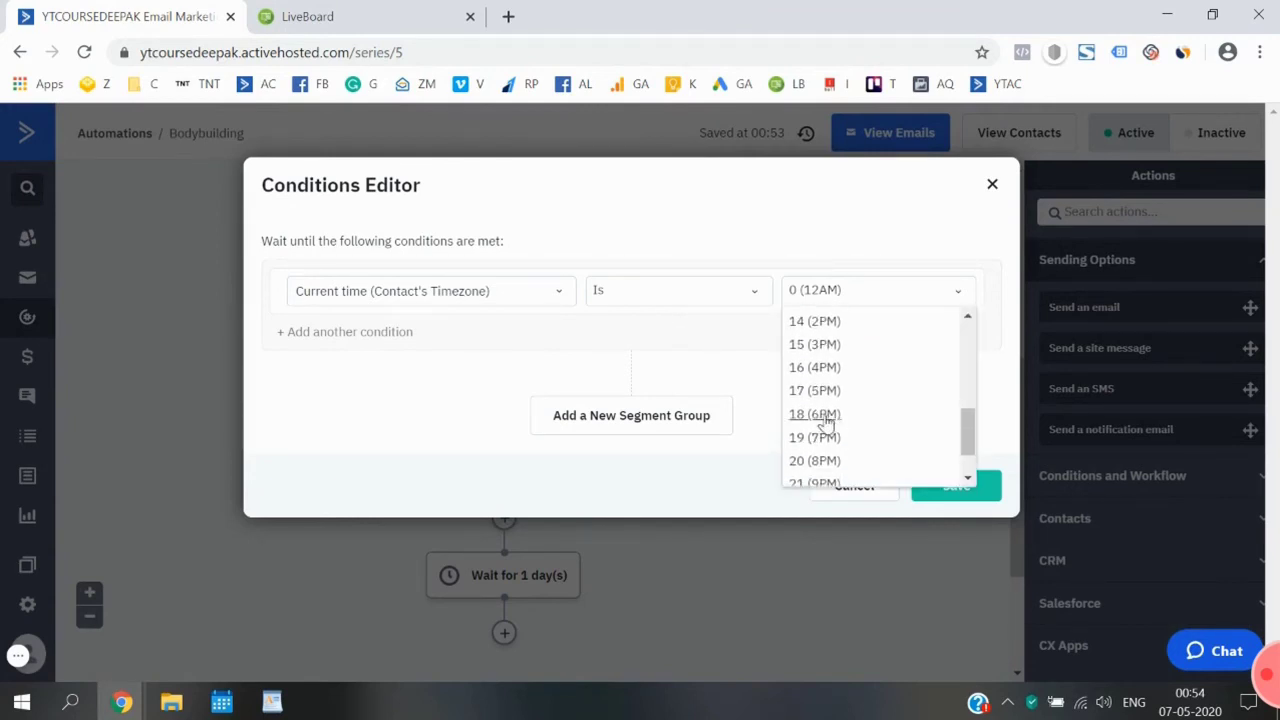
click(827, 418)
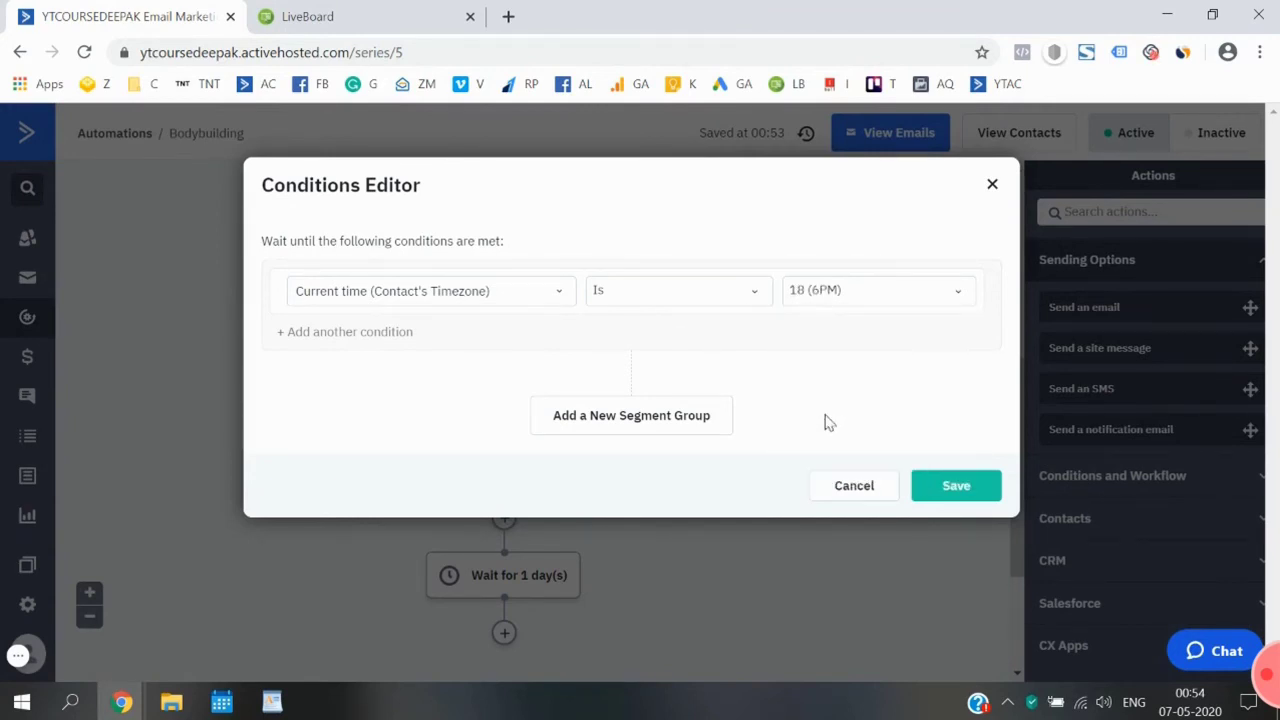
click(958, 496)
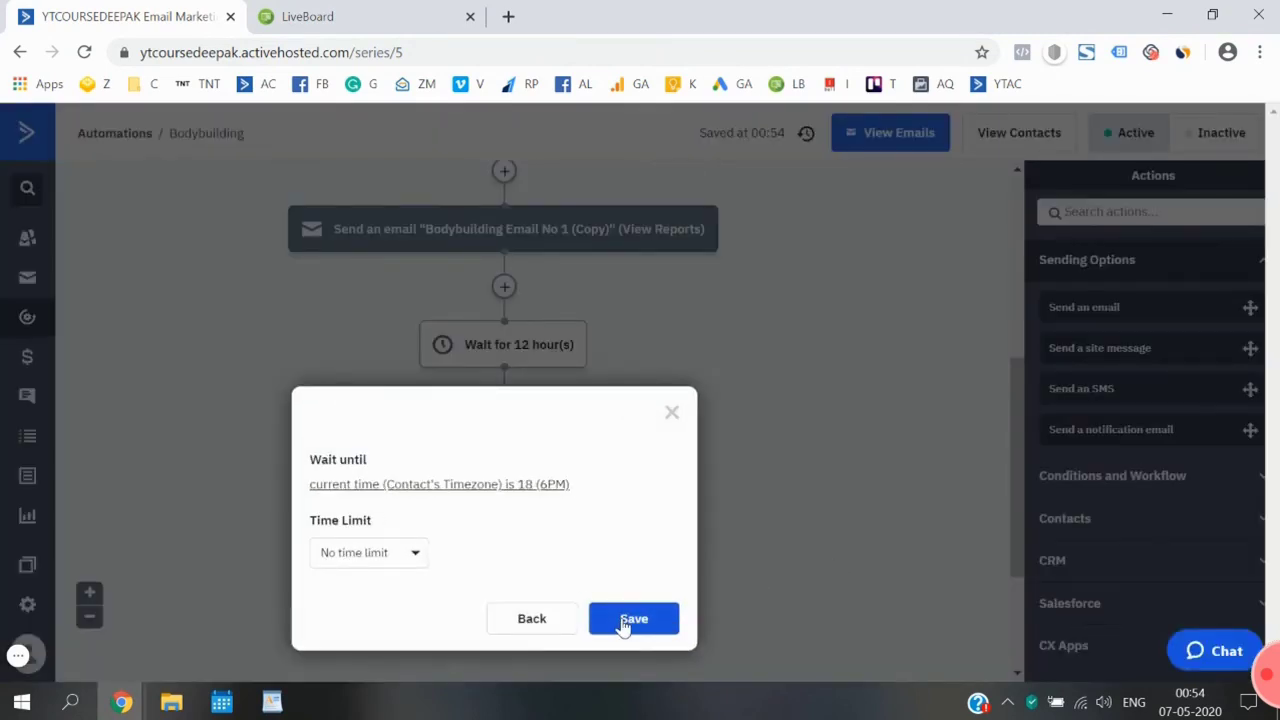
click(623, 618)
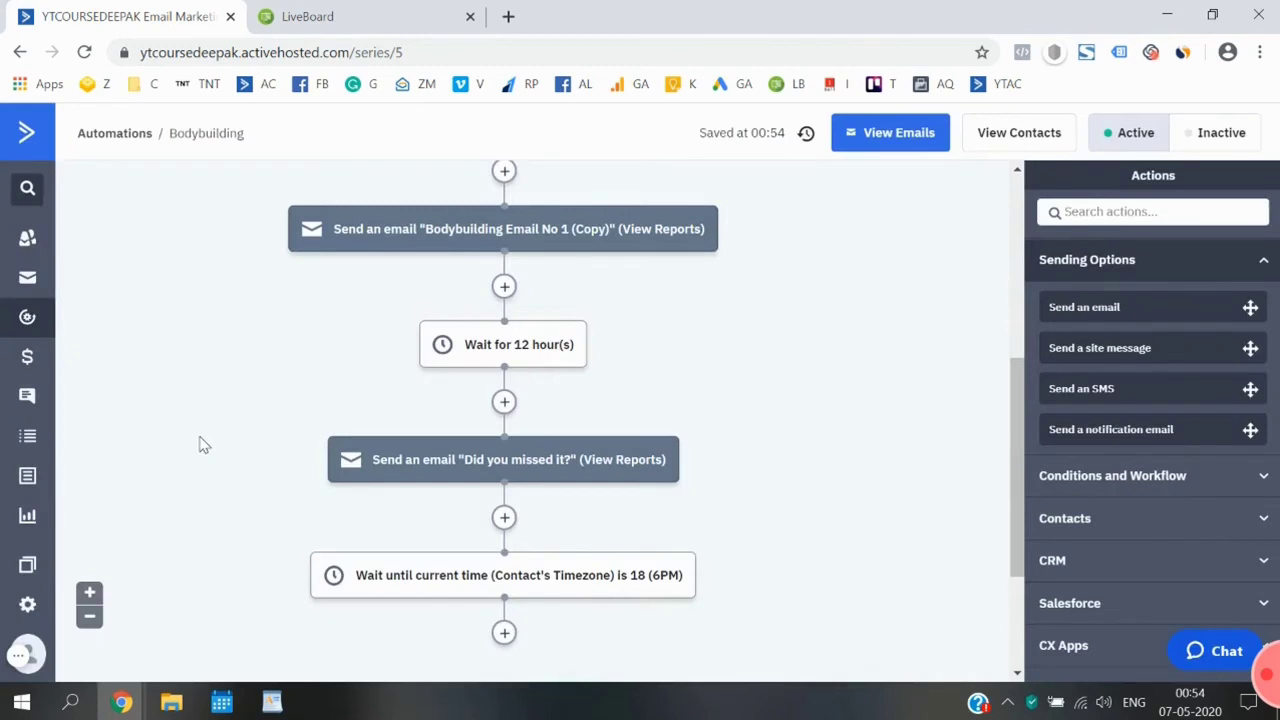
Step: Review the Bodybuilding automation from its subscription trigger down to the wait until 6PM
scroll(200, 443, down, 1)
scroll(420, 330, up, 5)
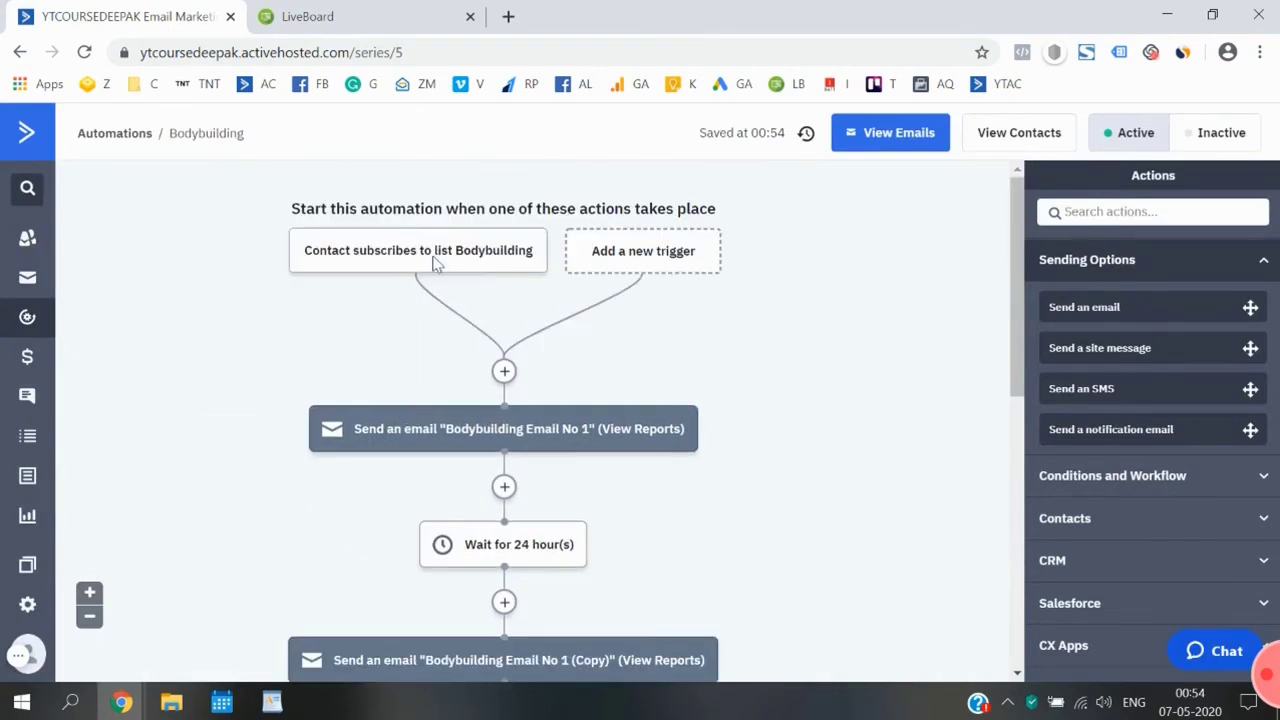
scroll(450, 443, down, 1)
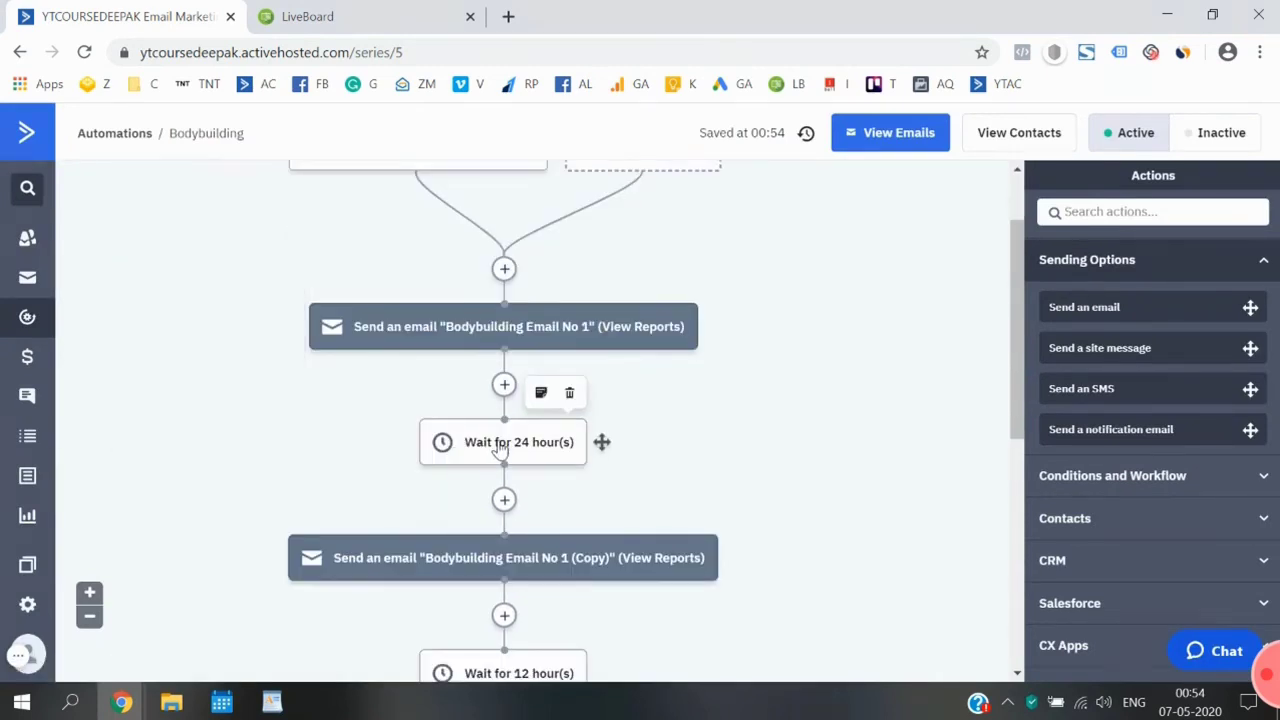
scroll(495, 445, down, 1)
scroll(540, 515, down, 2)
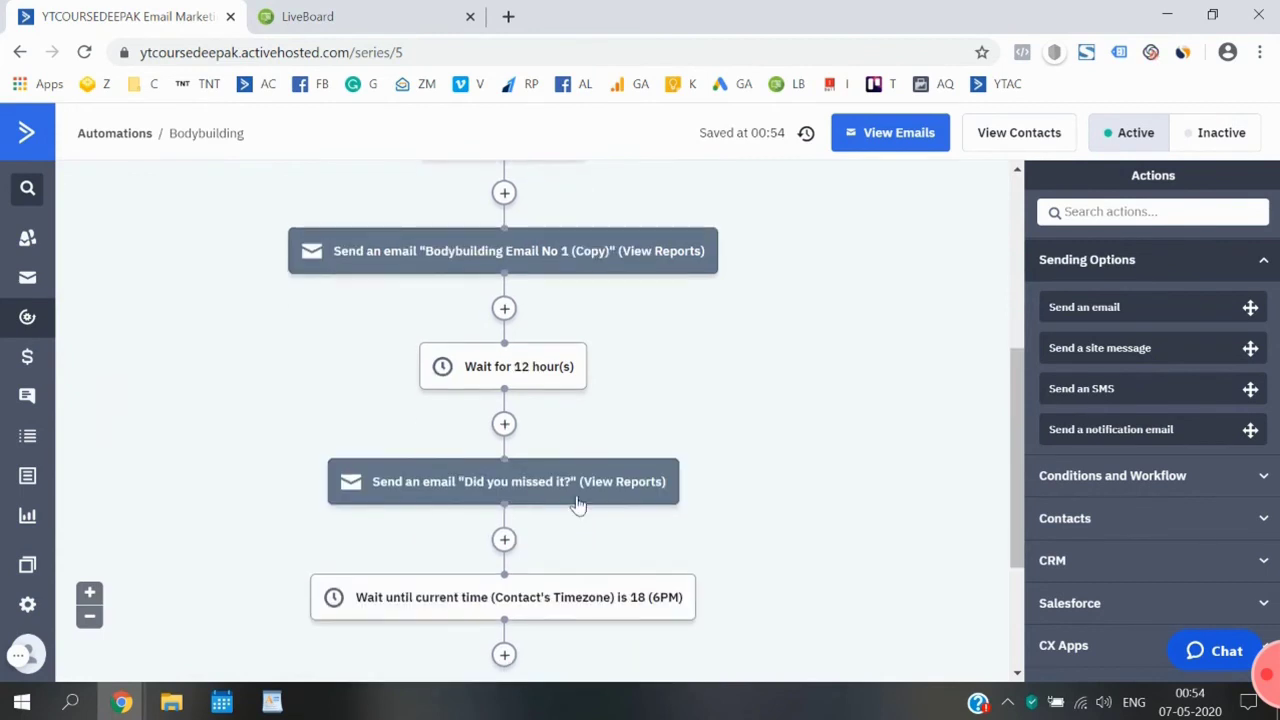
scroll(494, 532, down, 1)
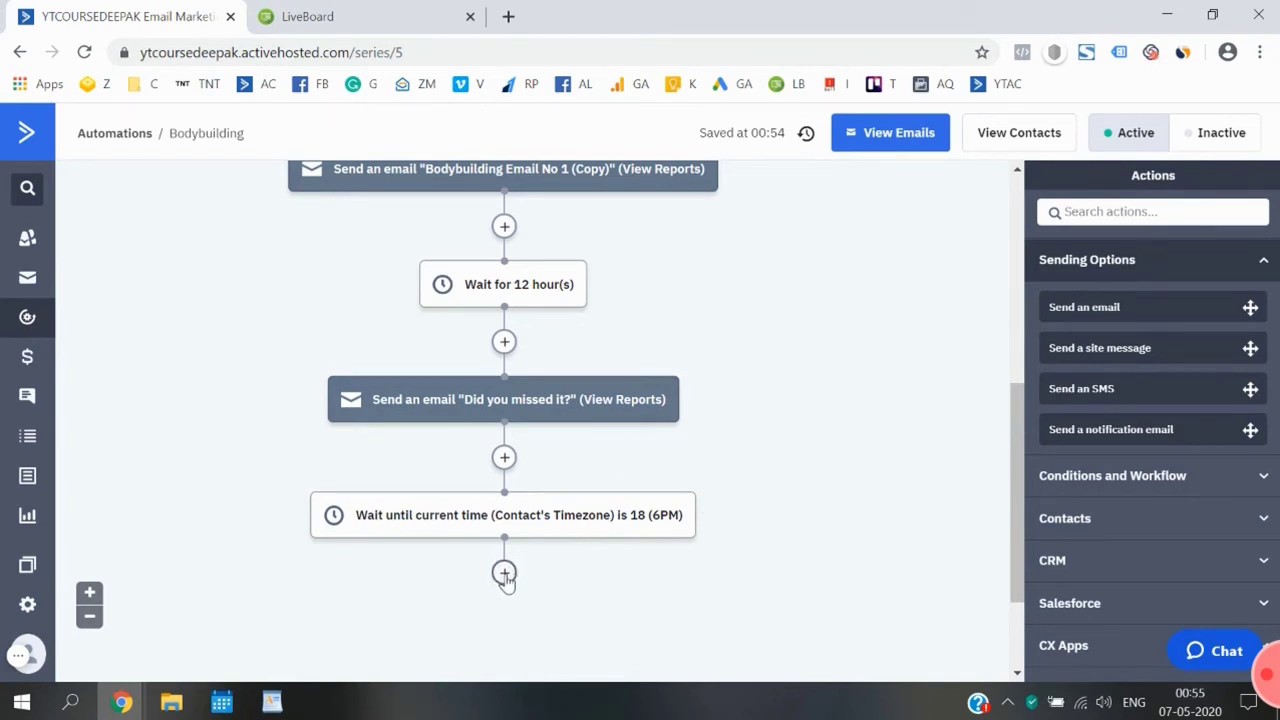
Step: Add a send-email action after the 6PM wait, using an editable copy of the "Did you missed it?" email
scroll(506, 582, down, 1)
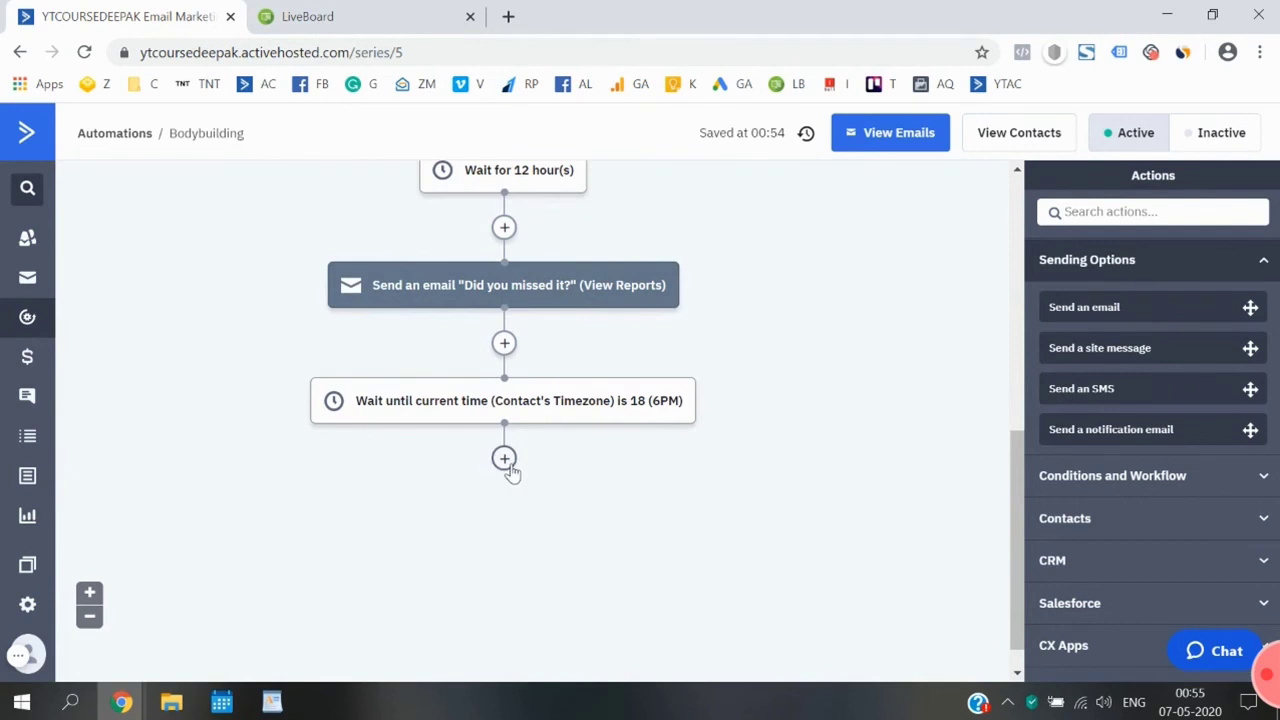
click(510, 468)
click(391, 243)
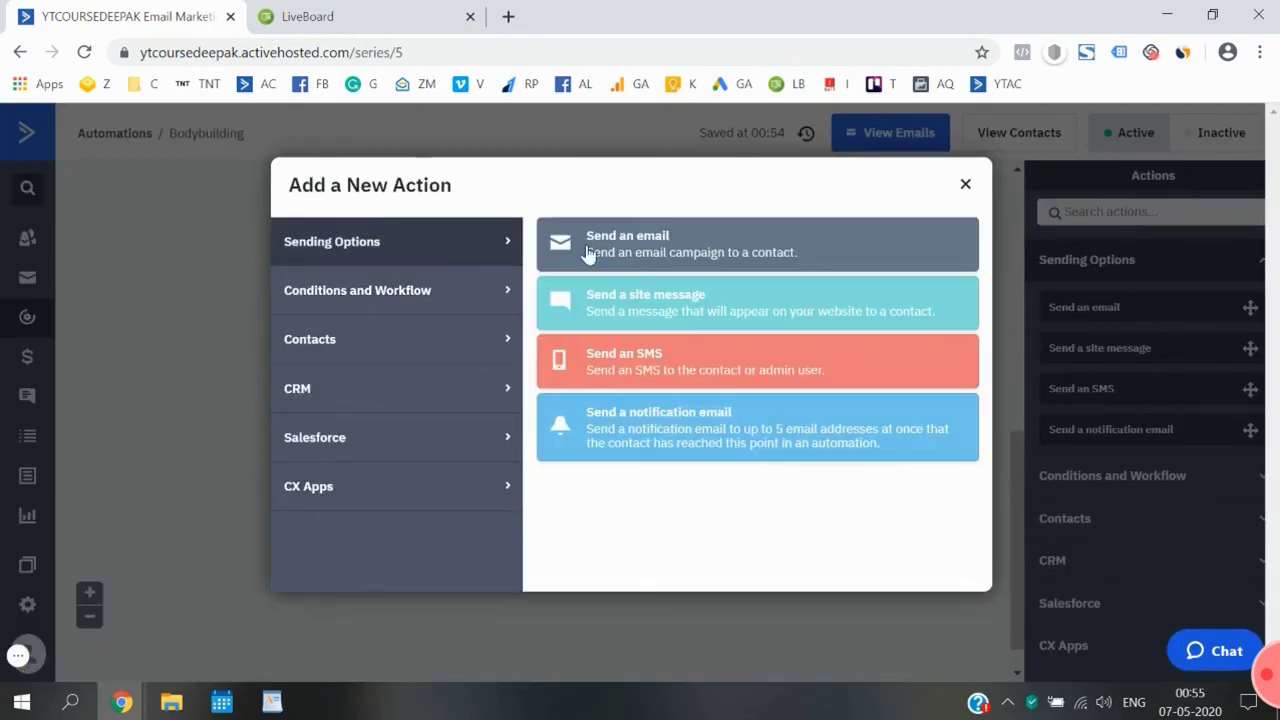
click(590, 253)
click(411, 424)
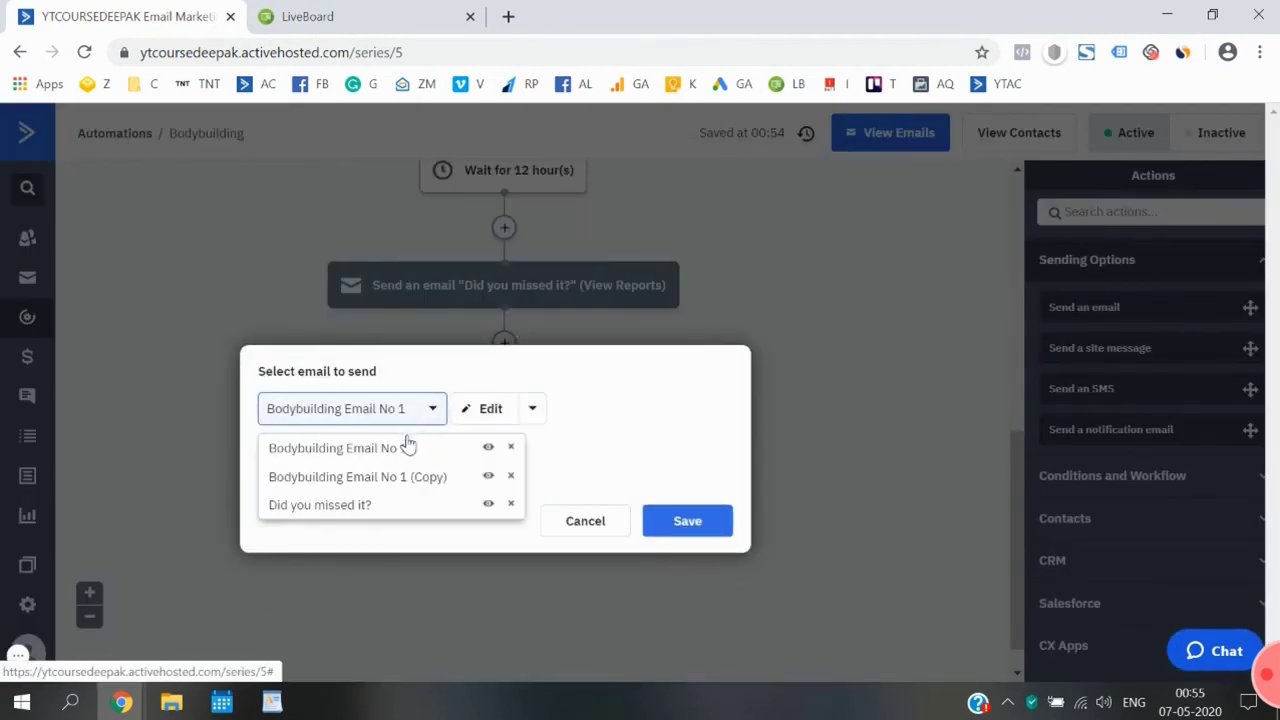
click(397, 506)
click(493, 410)
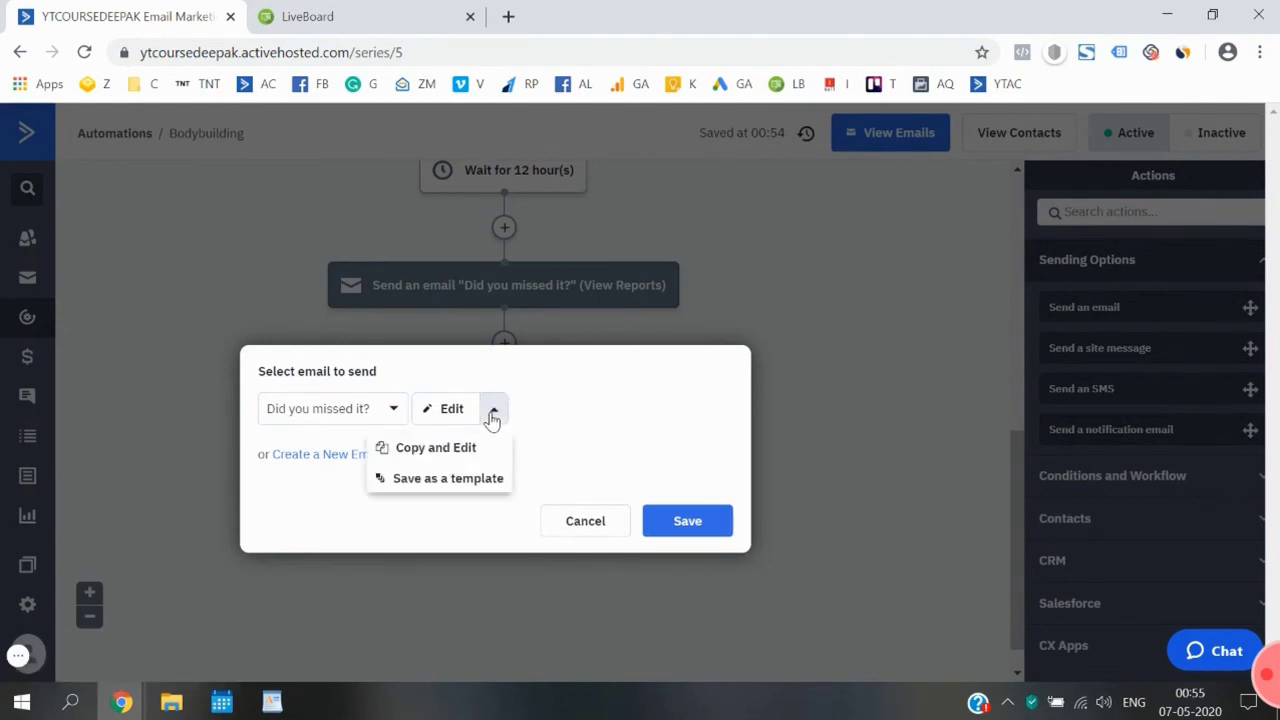
click(473, 447)
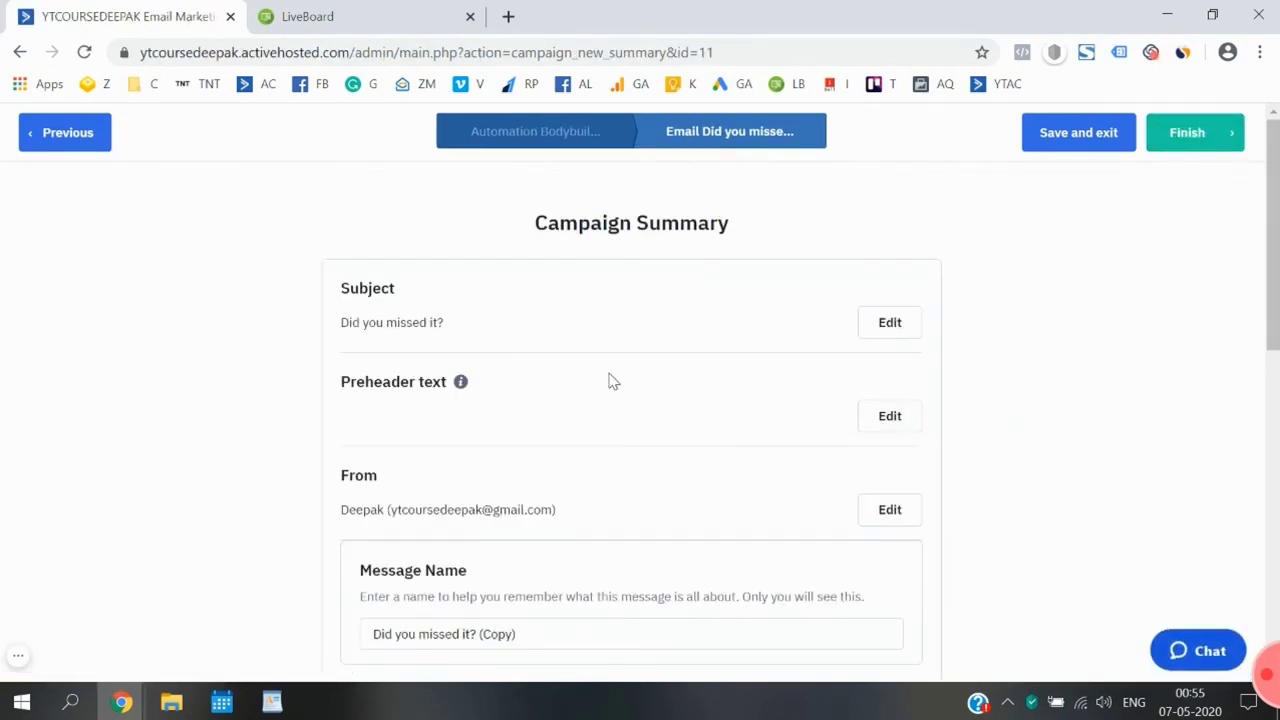
Step: Set the copied email's subject to "Dummy test" and finish the email from its campaign summary
click(889, 327)
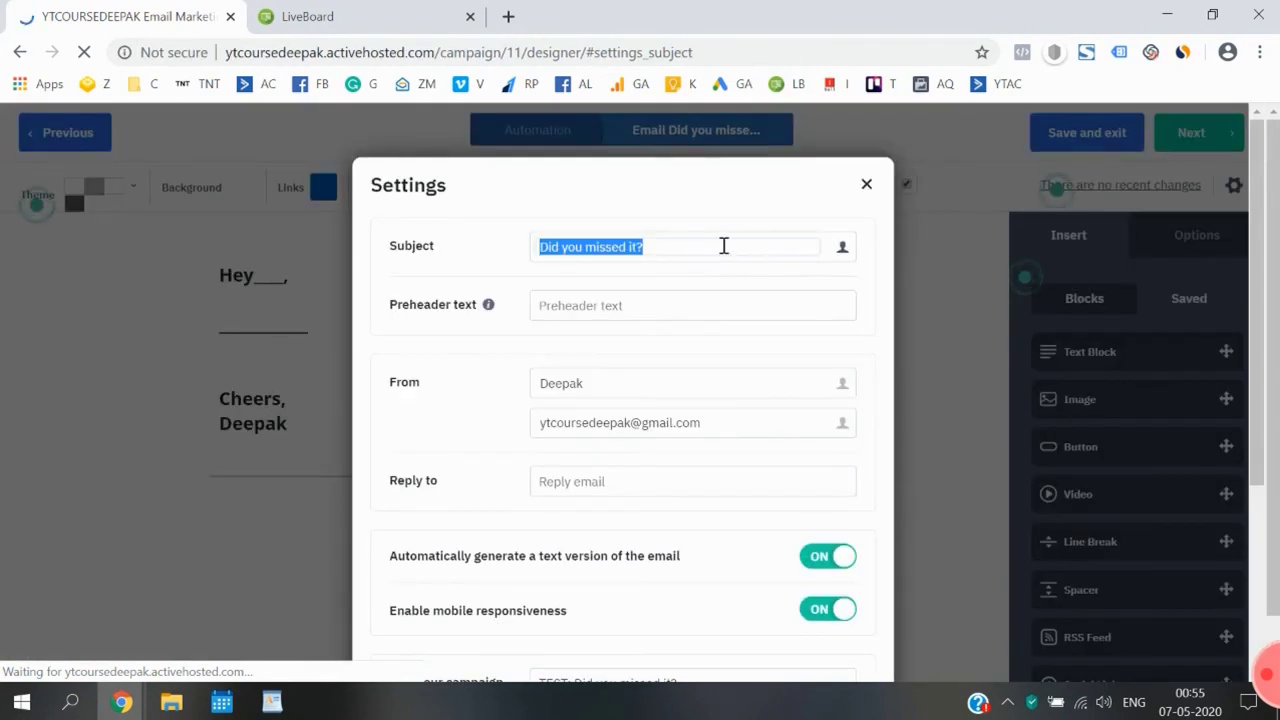
text(Dummy test)
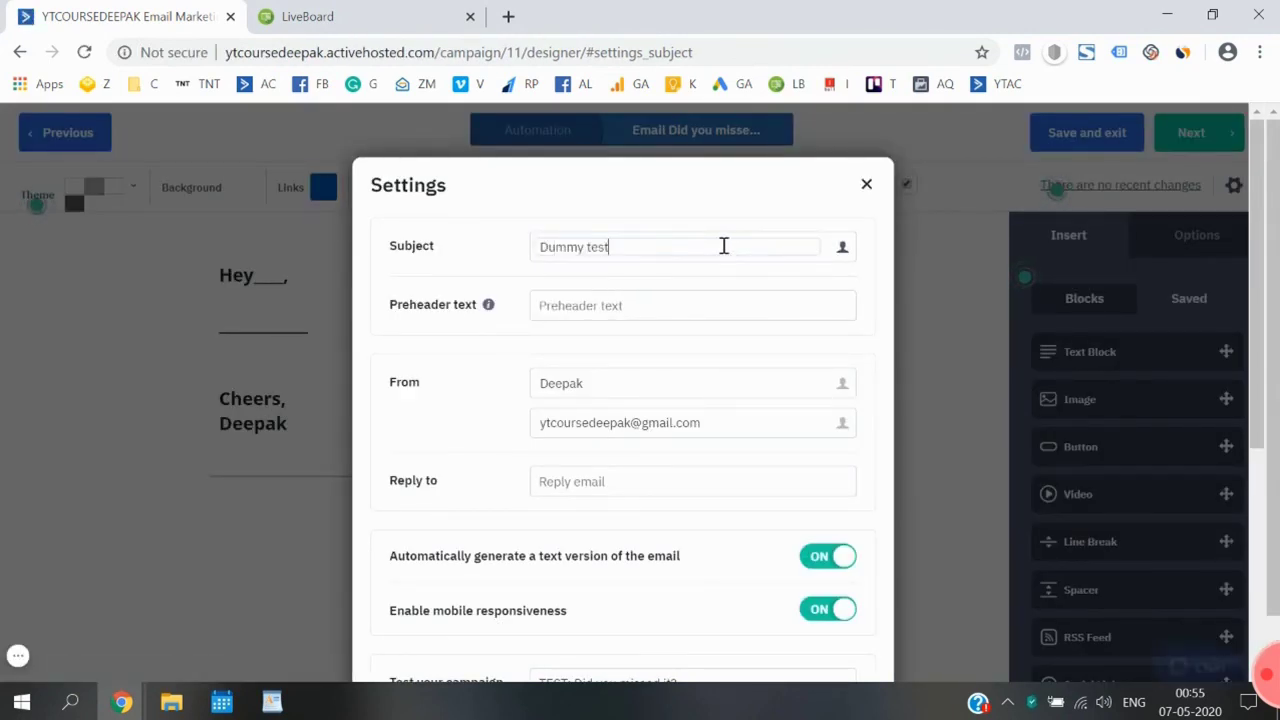
scroll(486, 391, down, 4)
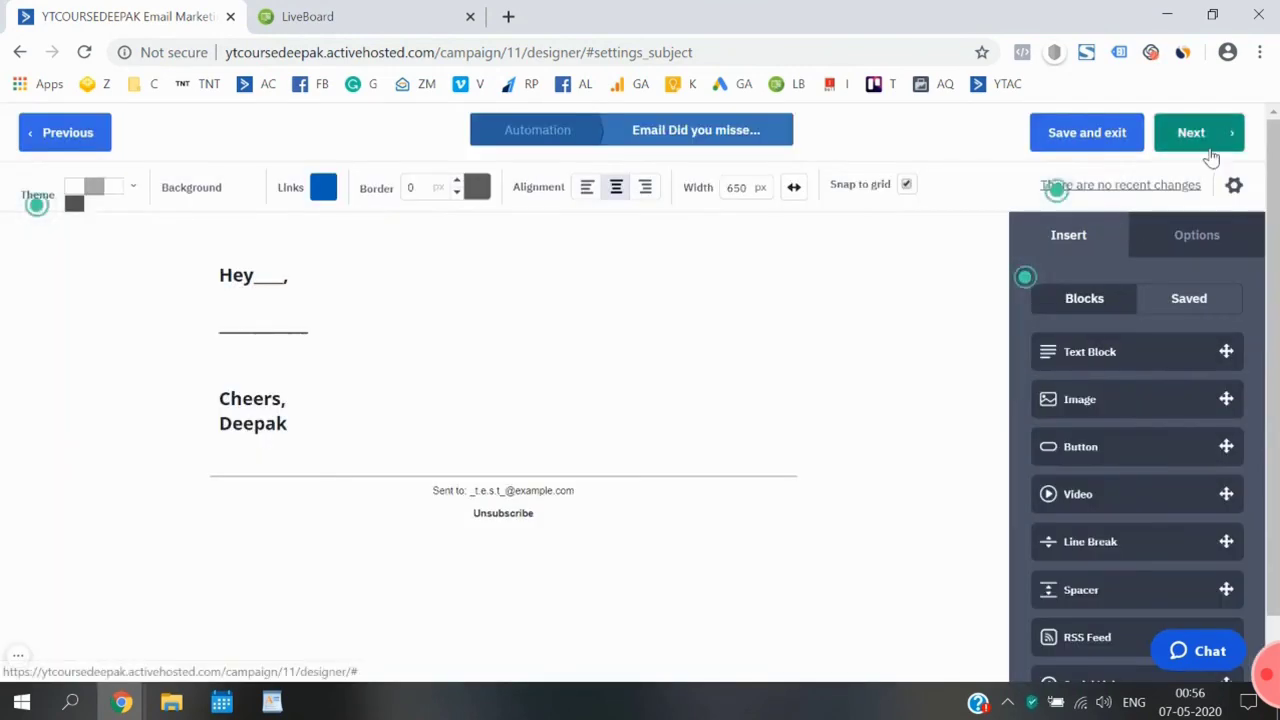
click(1225, 133)
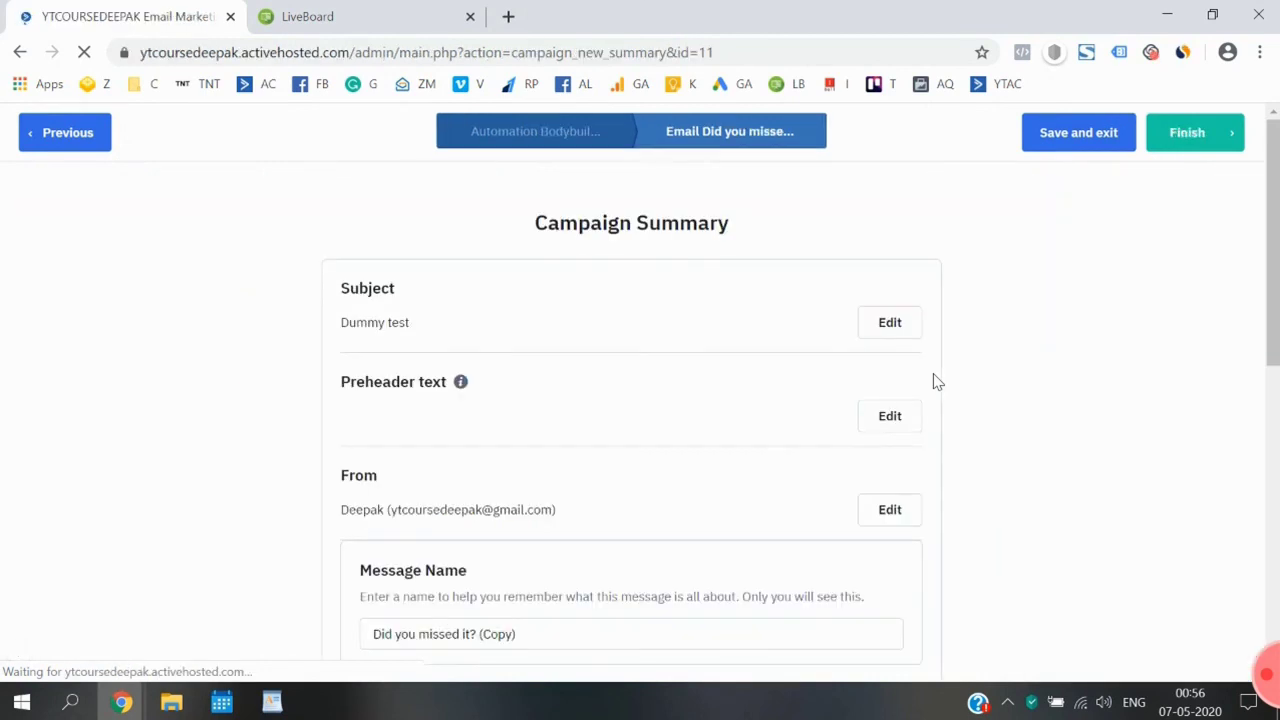
scroll(931, 380, down, 10)
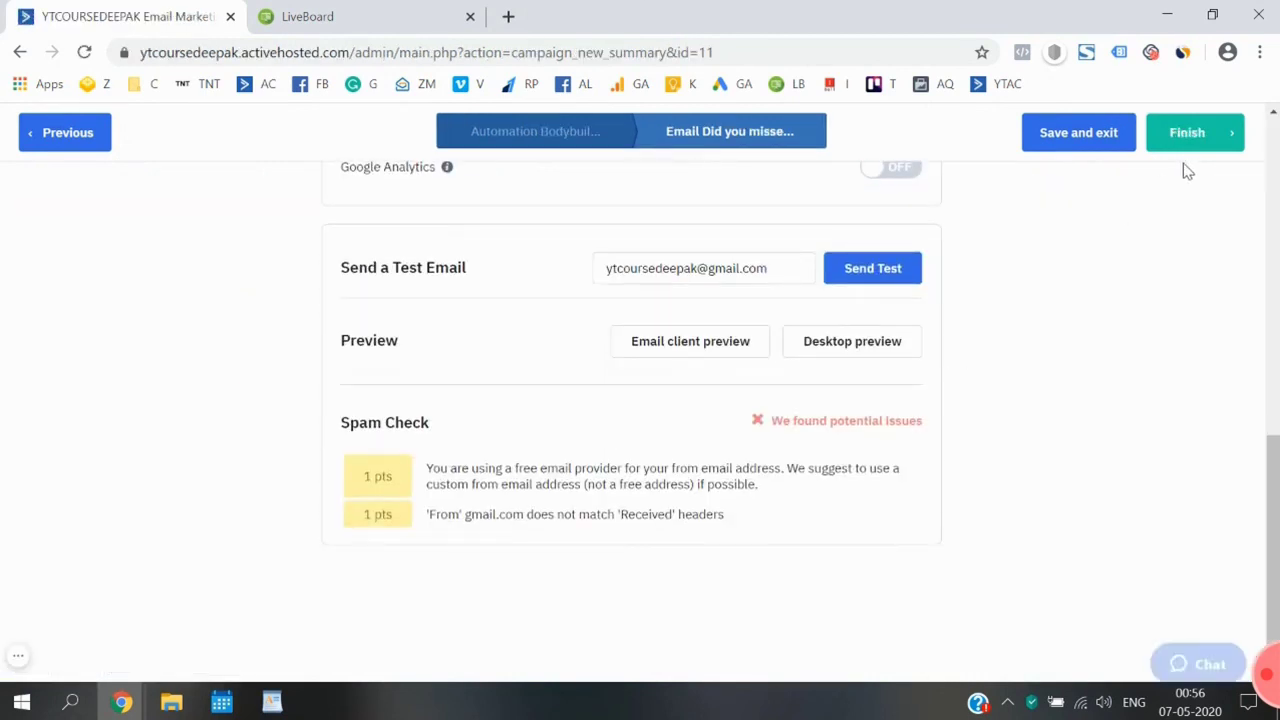
click(1200, 132)
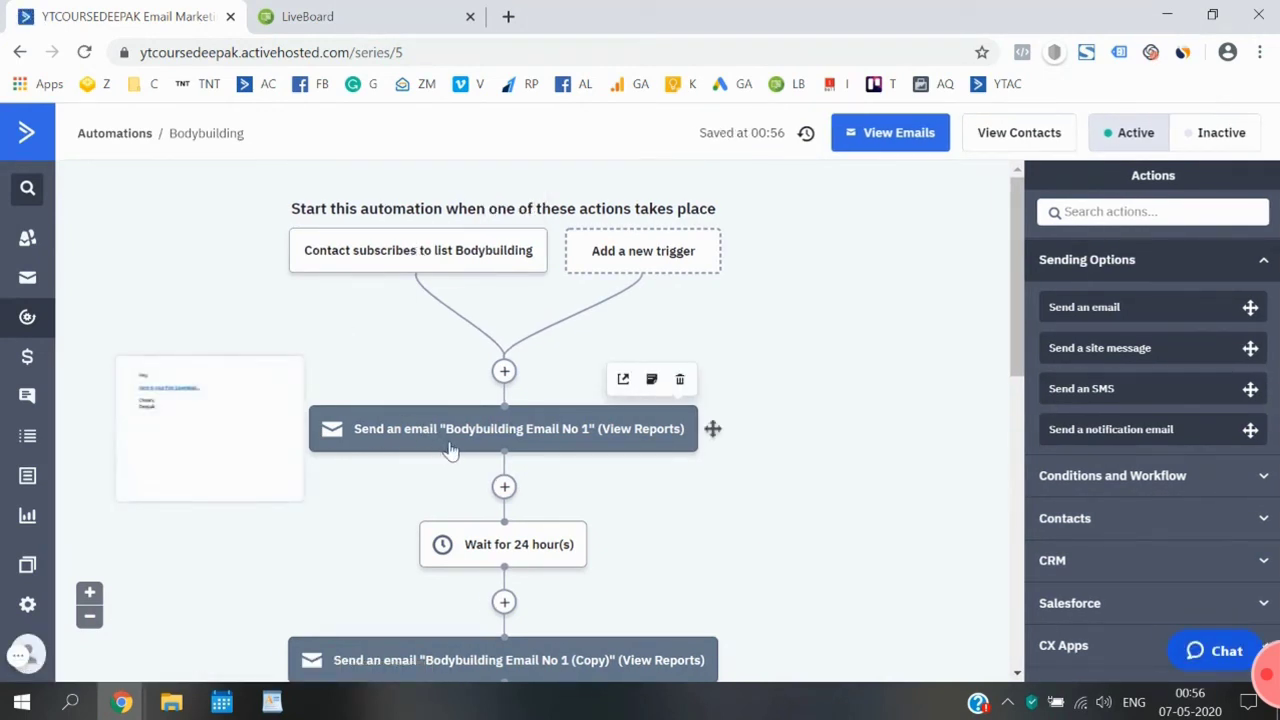
Step: Examine the complete Bodybuilding sequence from the trigger through the waits to the "Did you missed it? (Copy)" email
scroll(450, 450, down, 1)
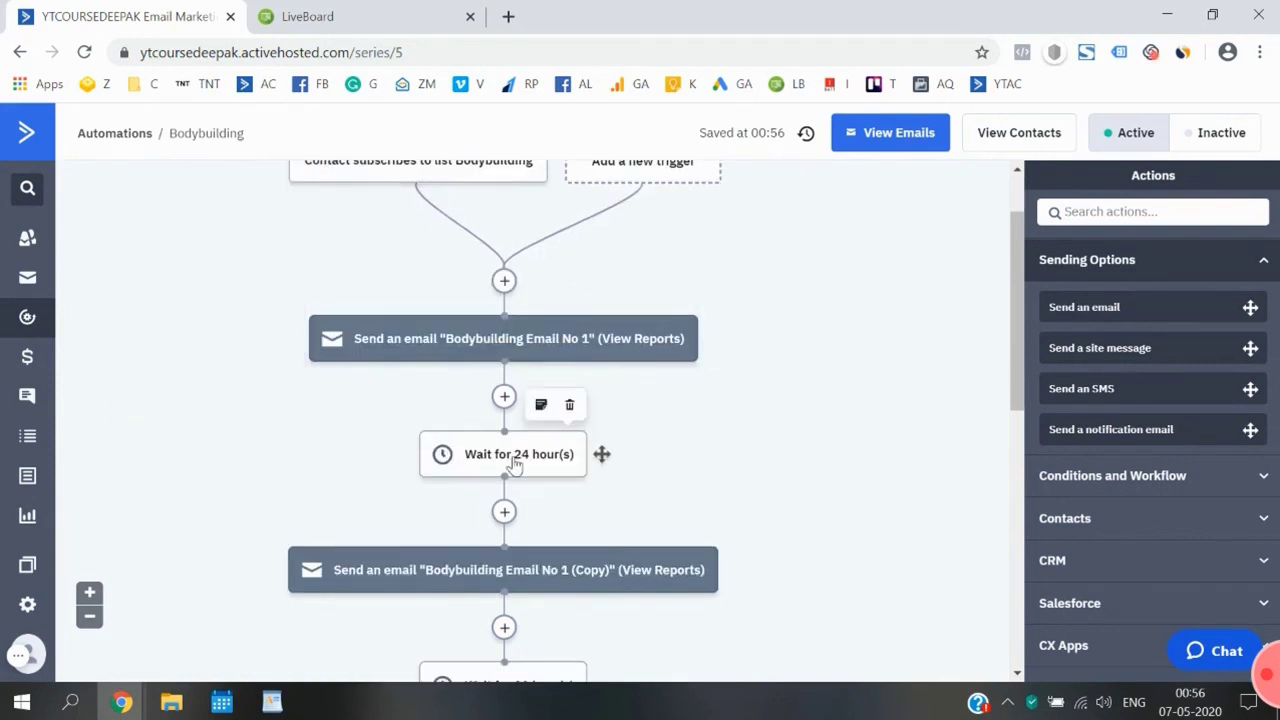
scroll(513, 465, down, 1)
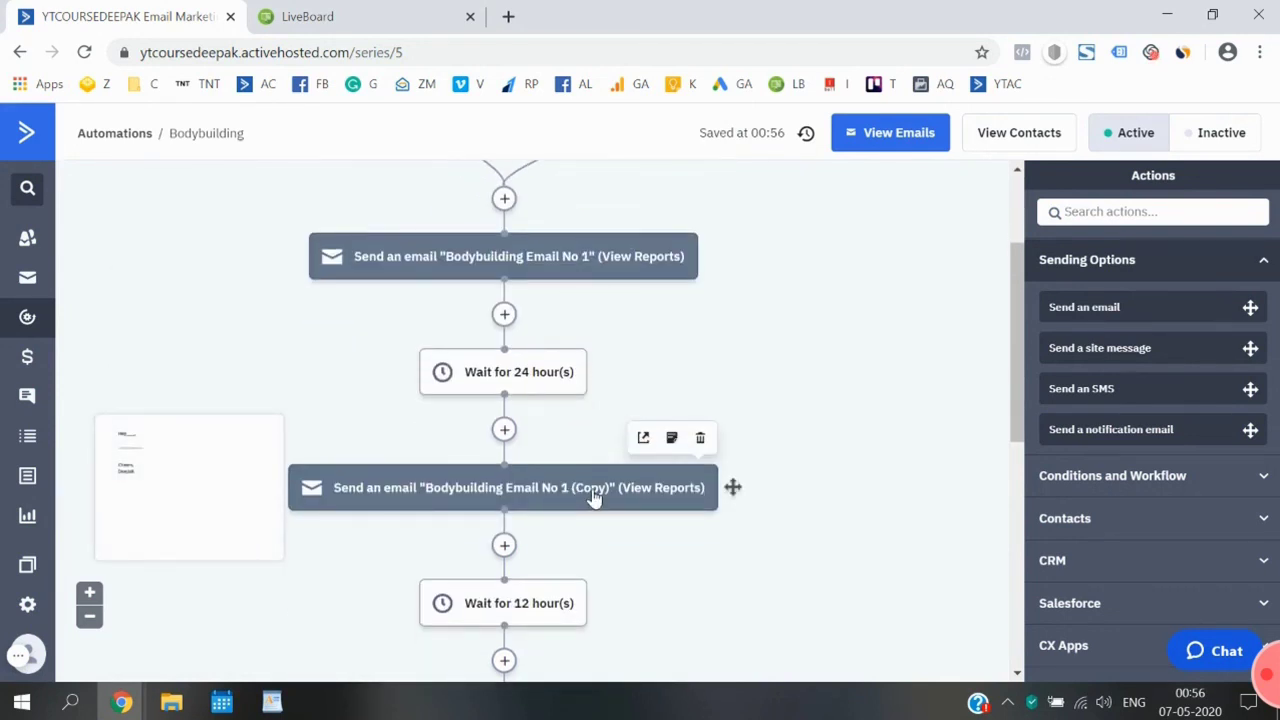
scroll(594, 497, down, 1)
scroll(535, 540, down, 1)
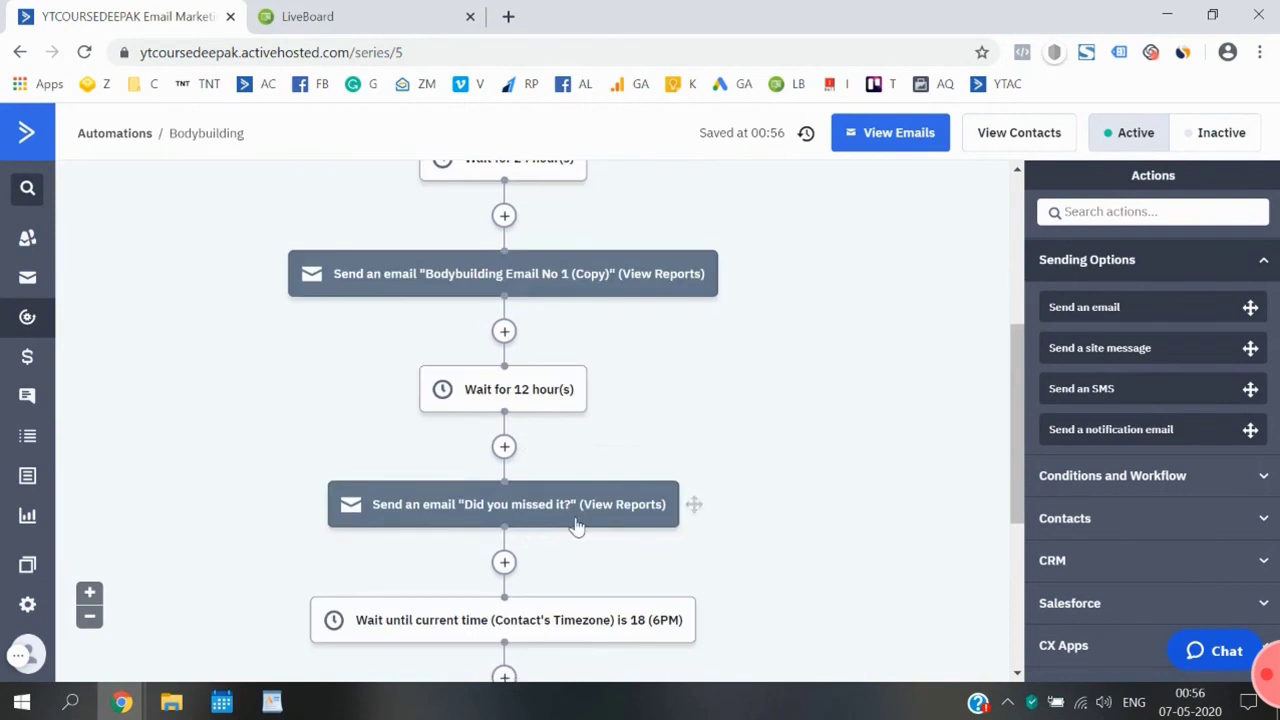
scroll(577, 525, down, 1)
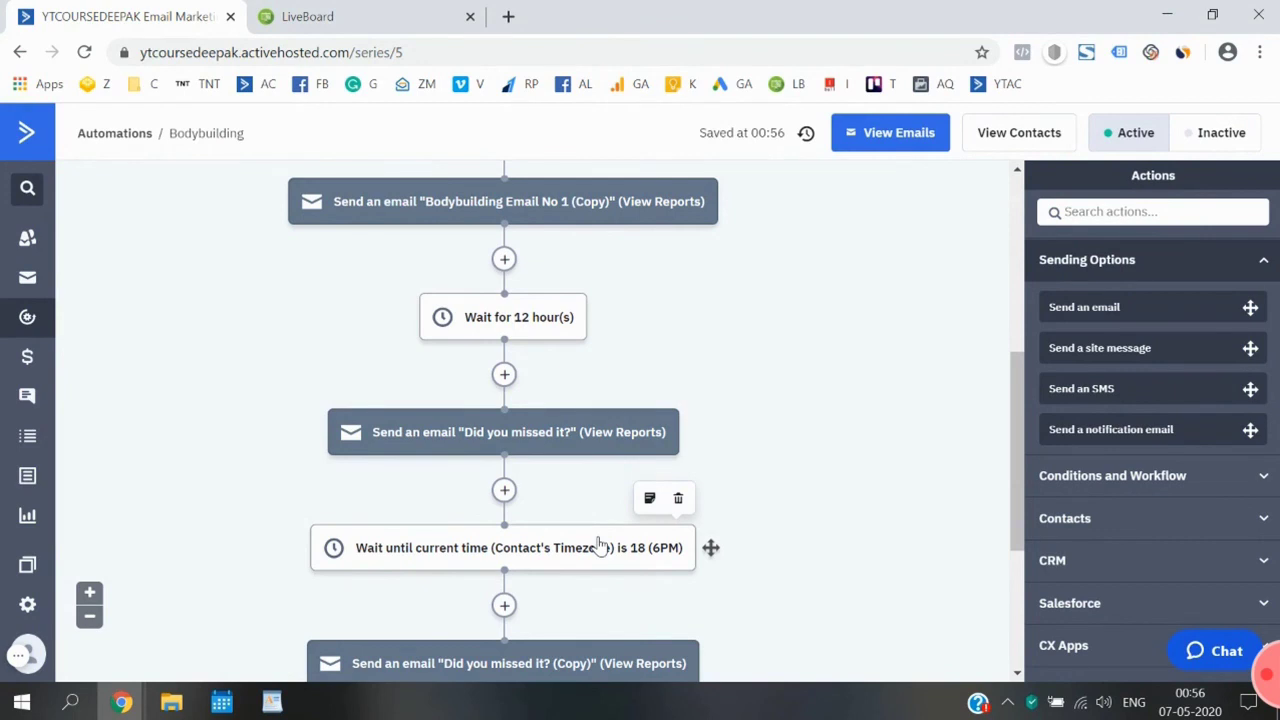
scroll(600, 545, down, 1)
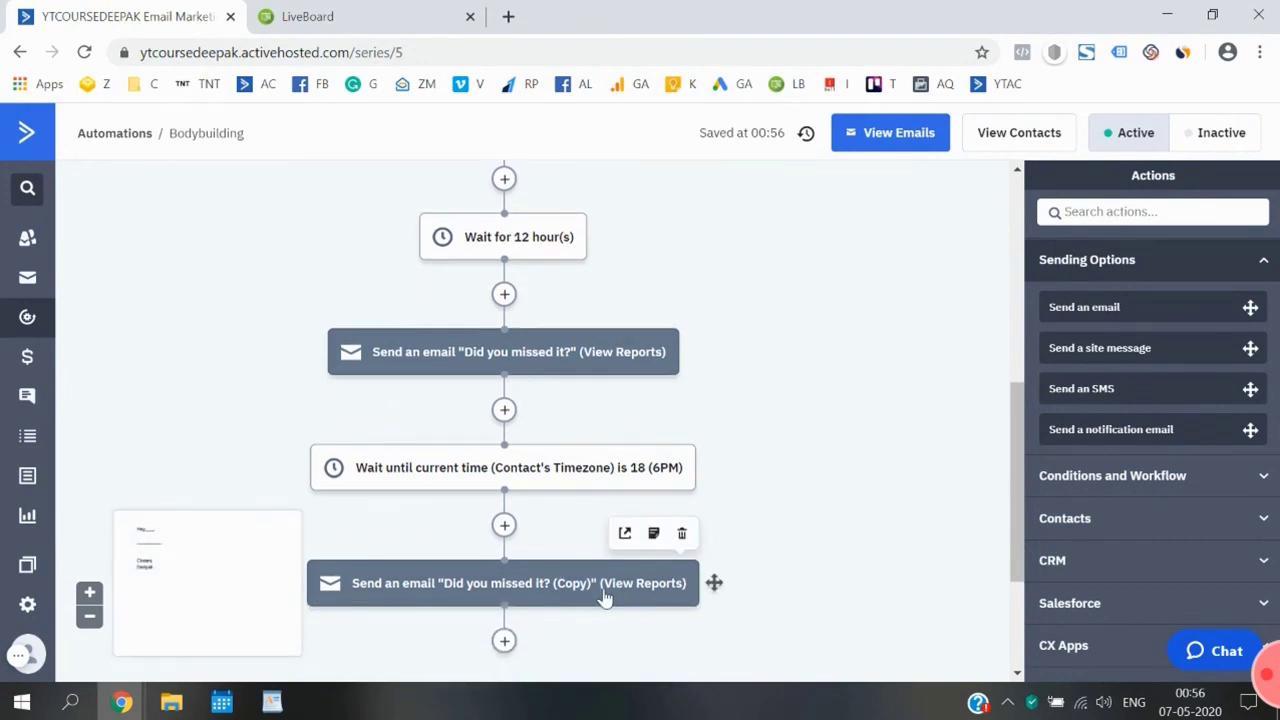
scroll(785, 522, down, 2)
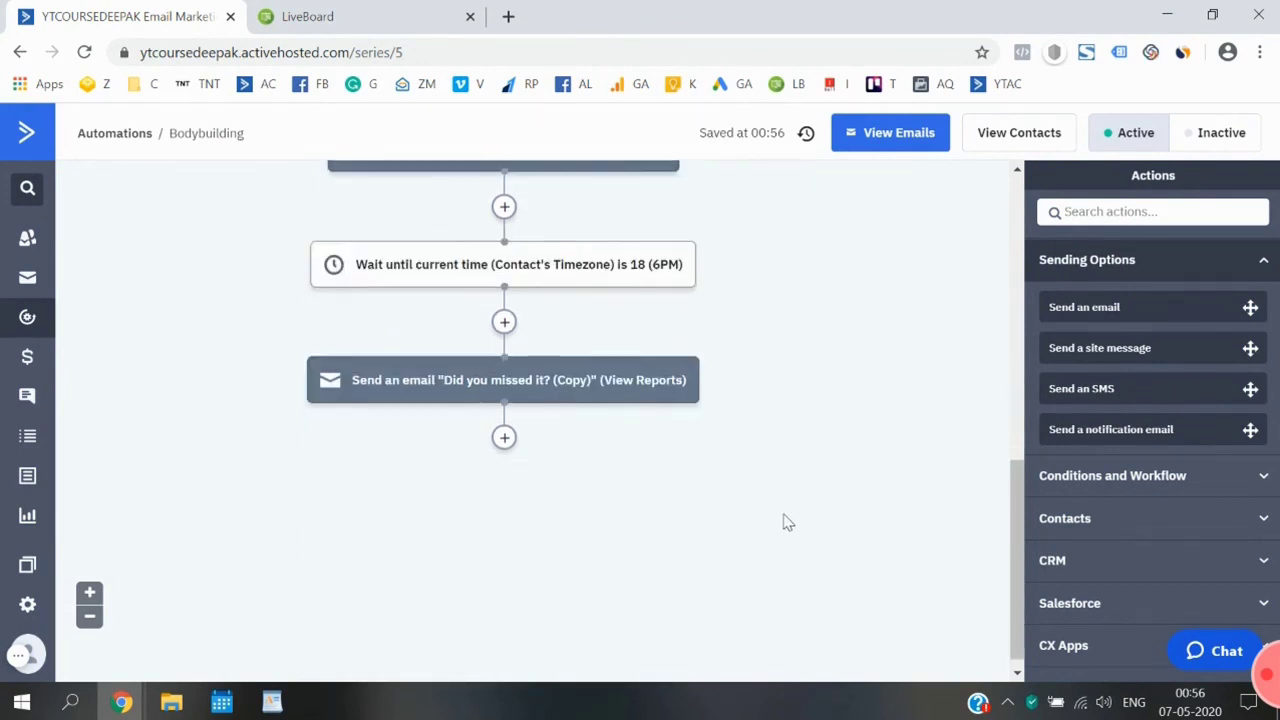
scroll(785, 522, up, 4)
scroll(785, 522, up, 3)
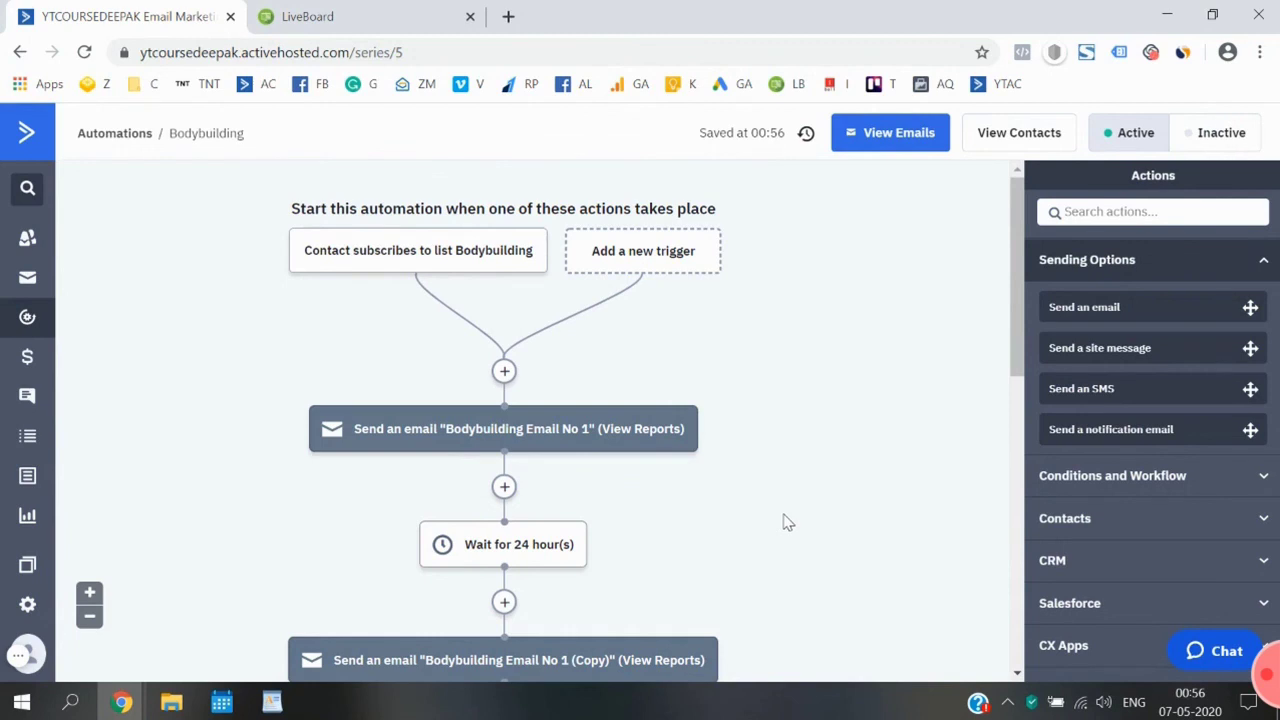
scroll(786, 520, down, 8)
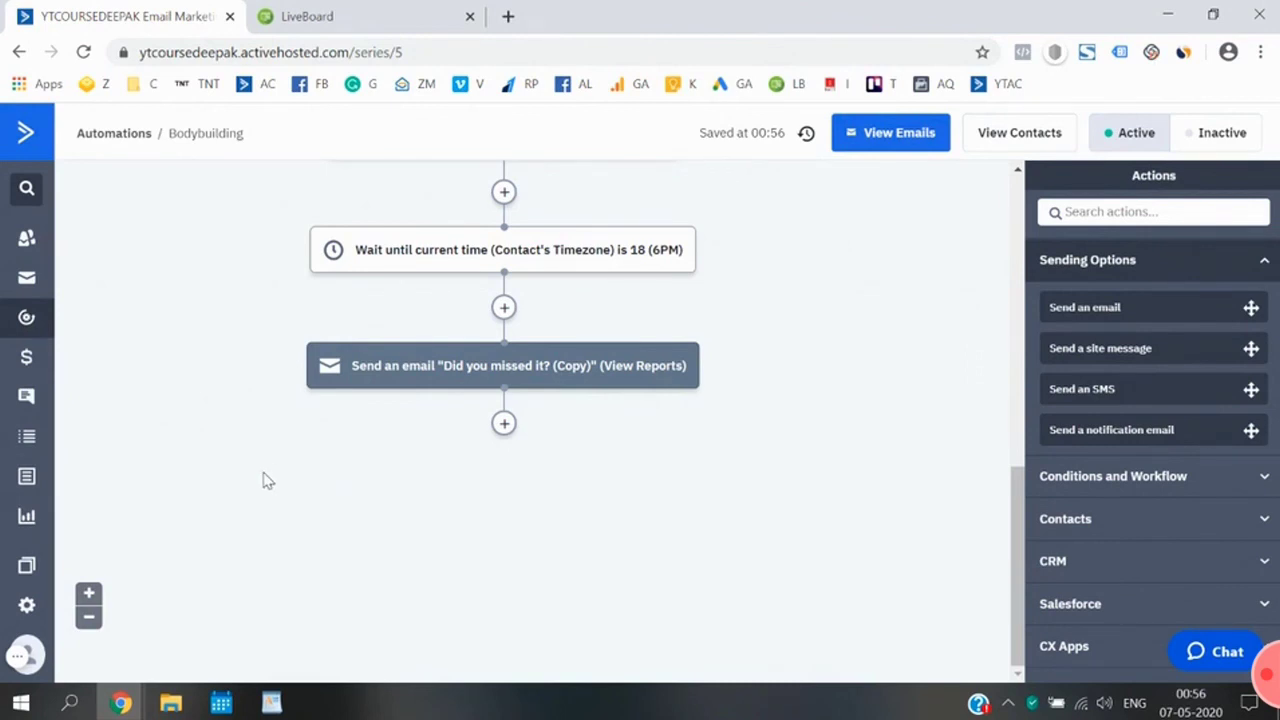
scroll(267, 481, up, 10)
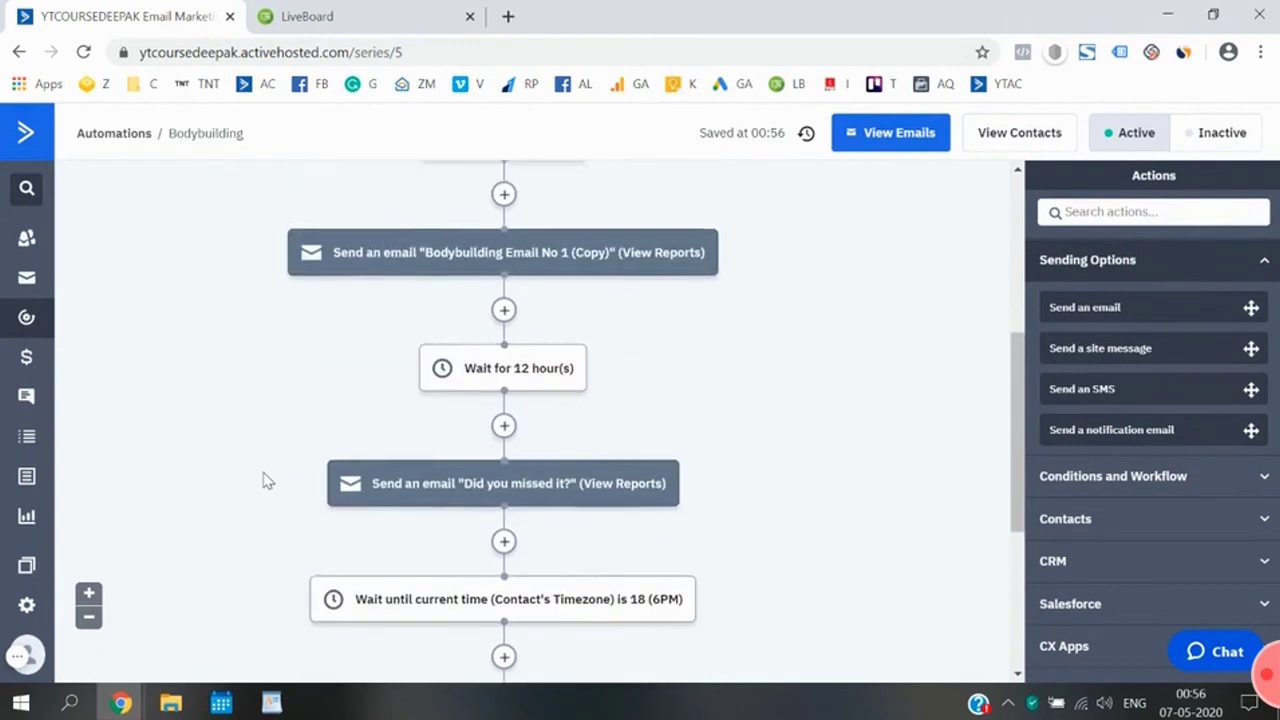